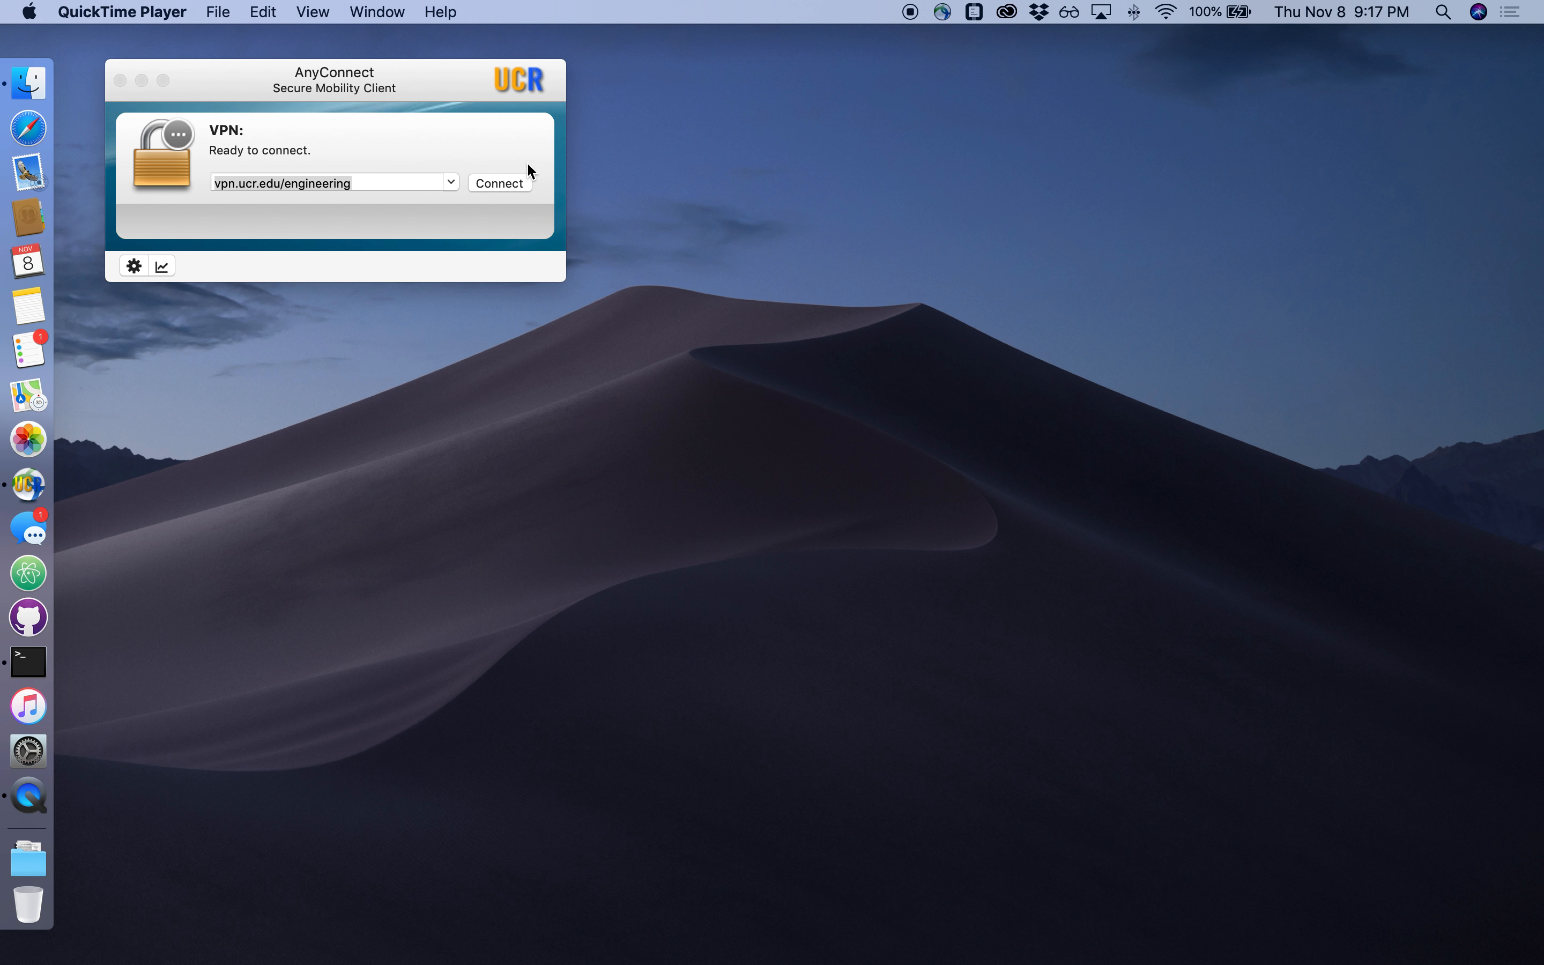
Step: Connect the VPN to vpn.ucr.edu/engineering, signing in with the account password
click(501, 183)
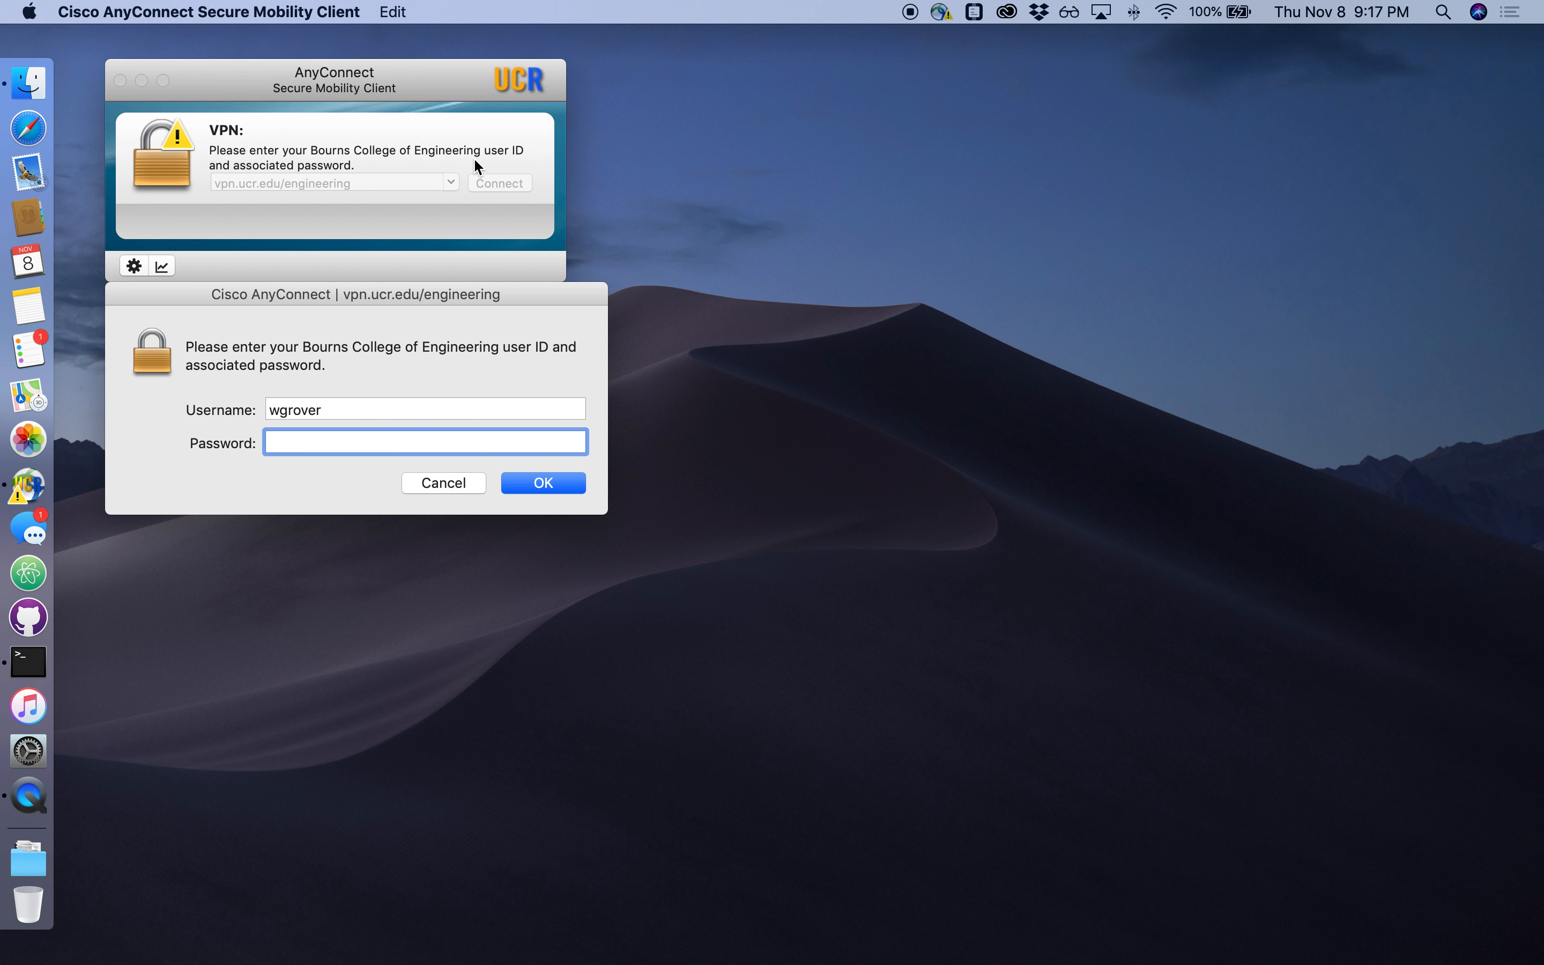
text(***************)
key(Return)
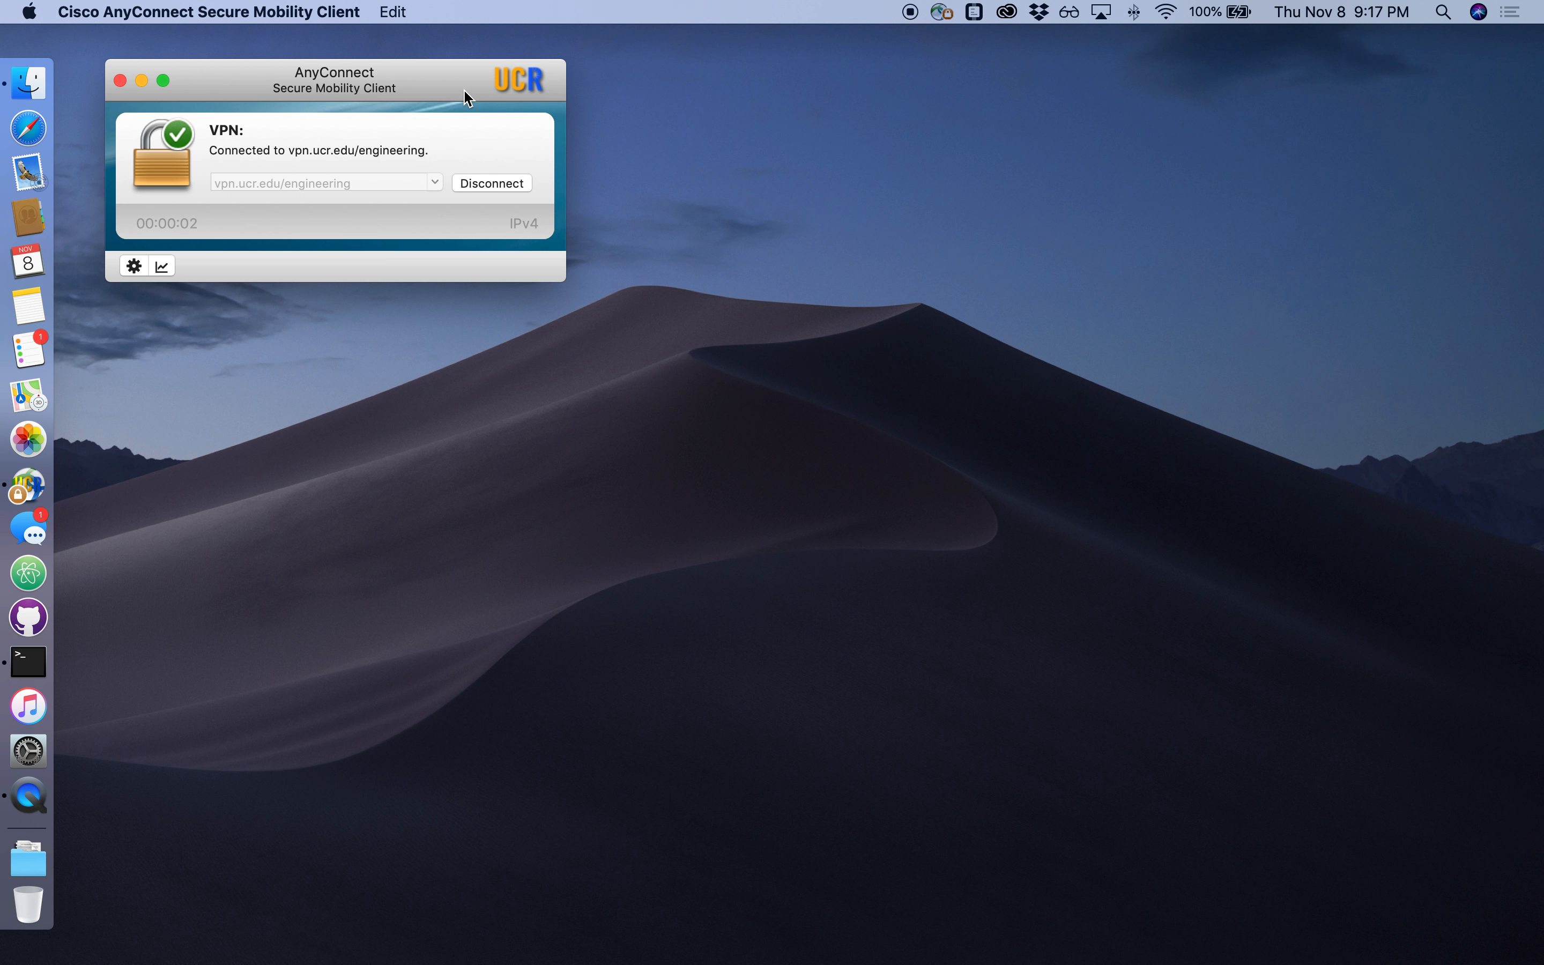
Step: Launch COMSOL Multiphysics (Classkit License)
key(super+space)
text(com)
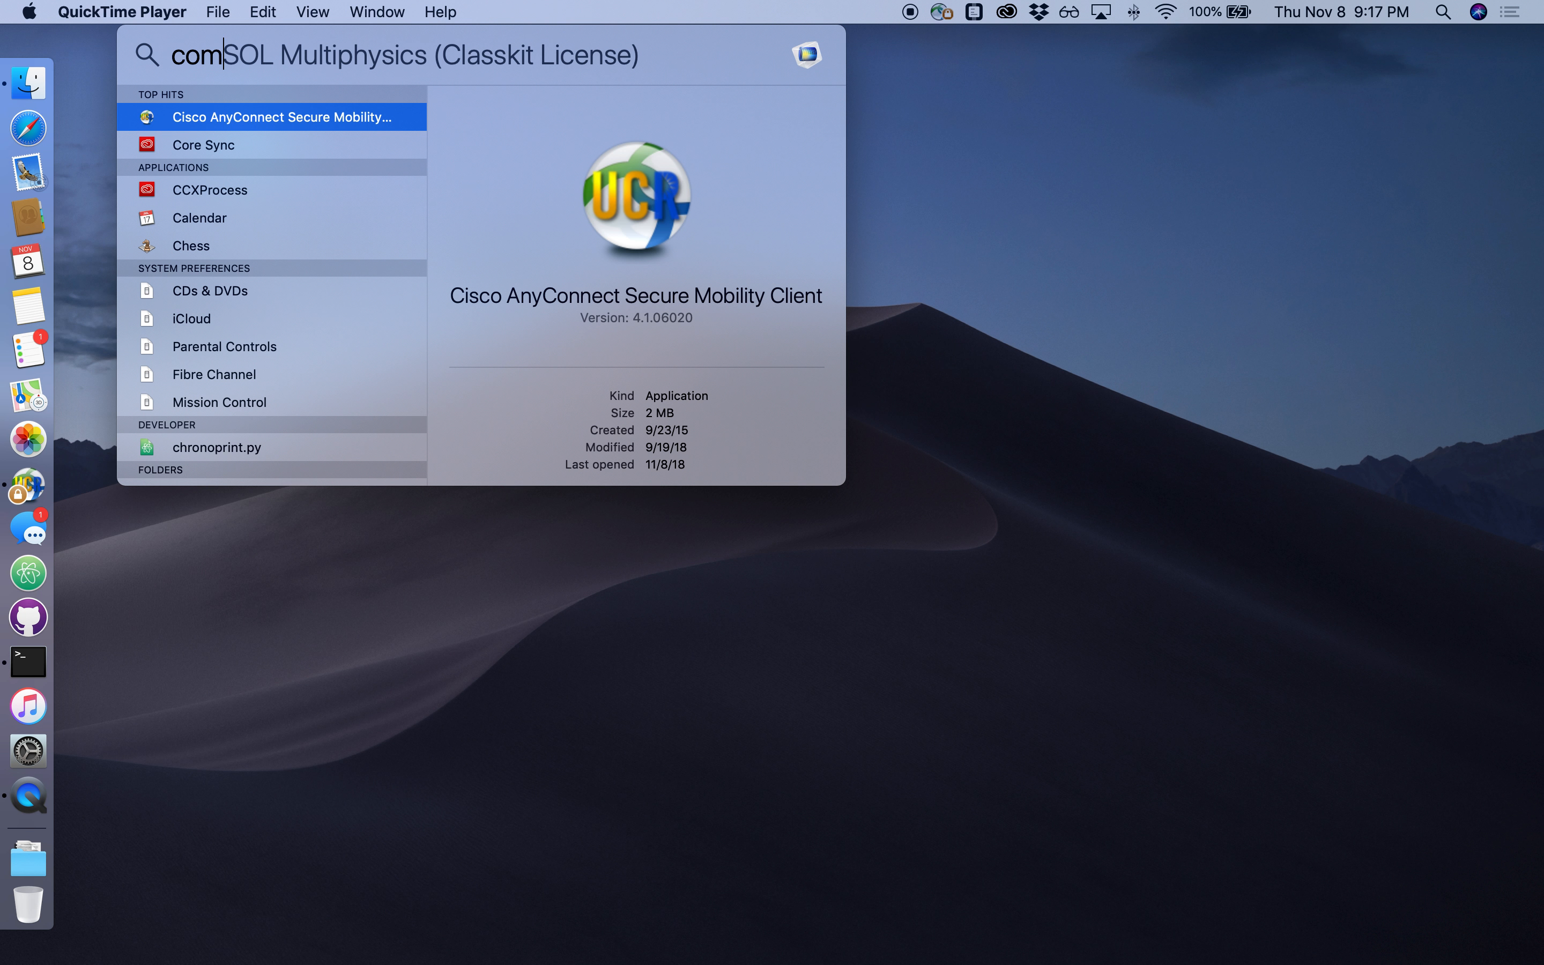
key(Return)
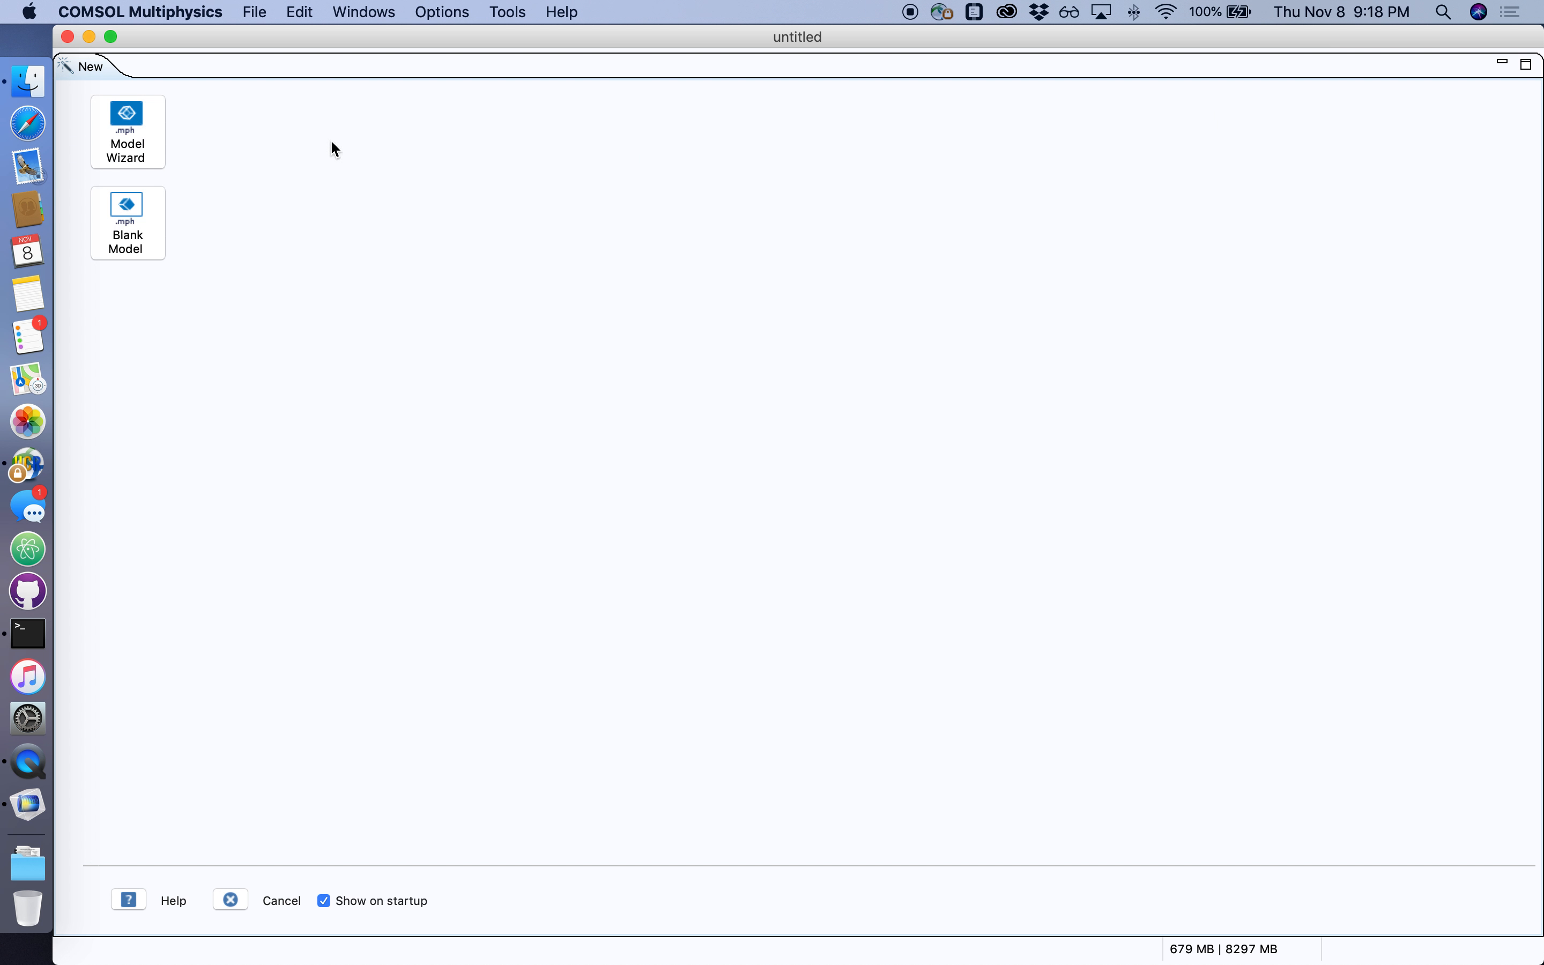
Step: Start a 2D model with the Model Wizard and add the Laminar Flow and Transport of Diluted Species physics interfaces
click(134, 132)
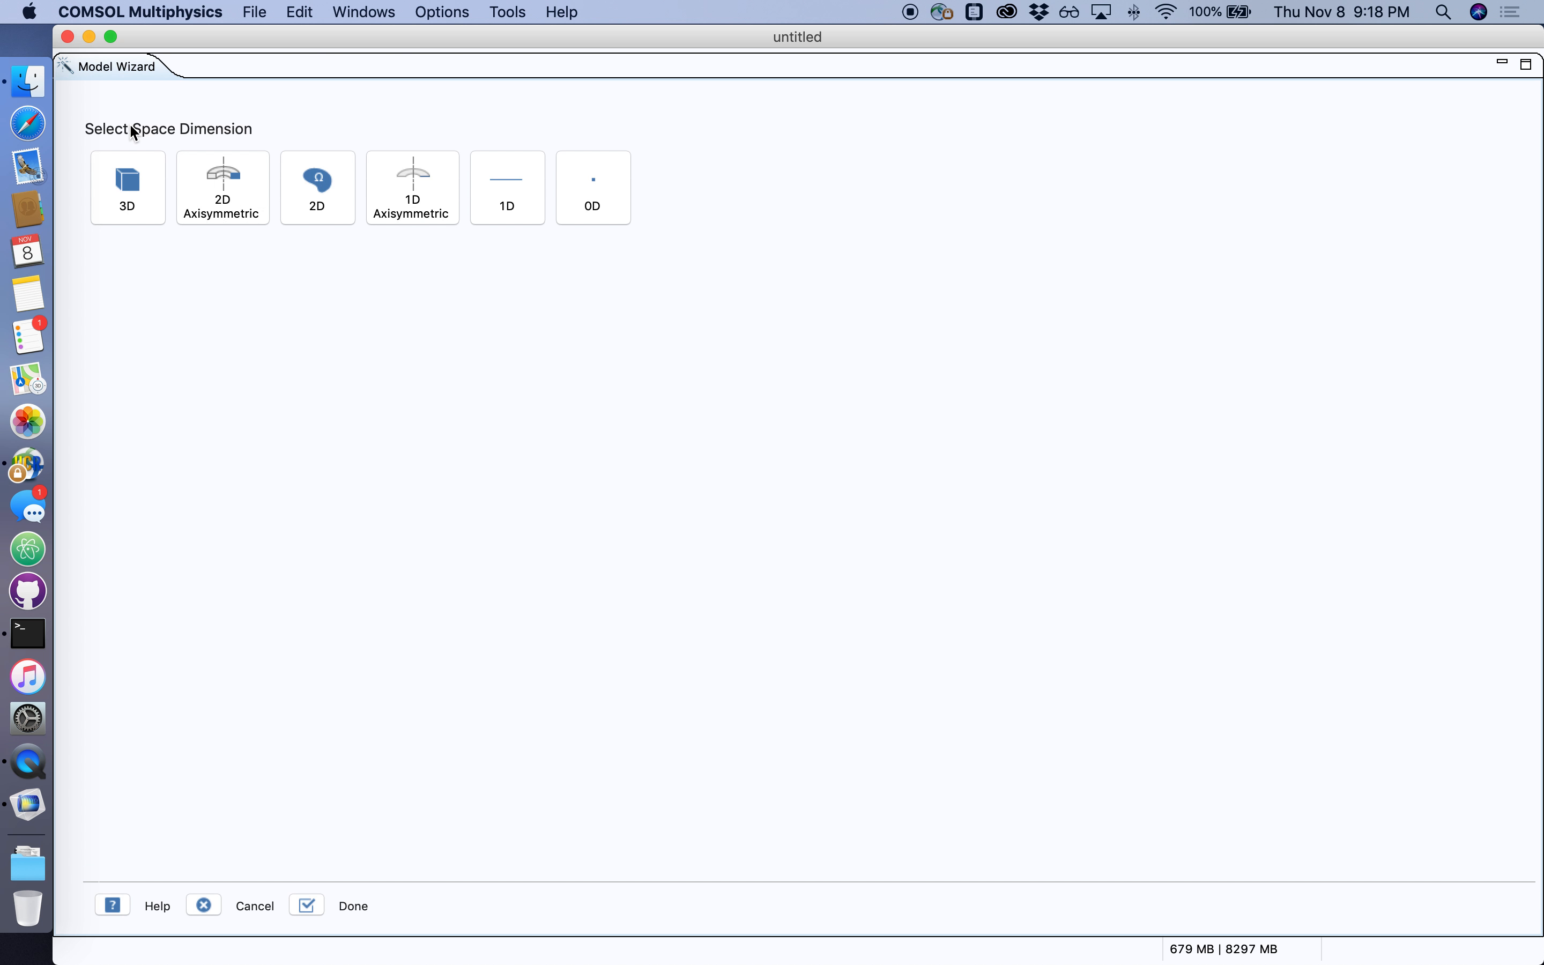
click(316, 183)
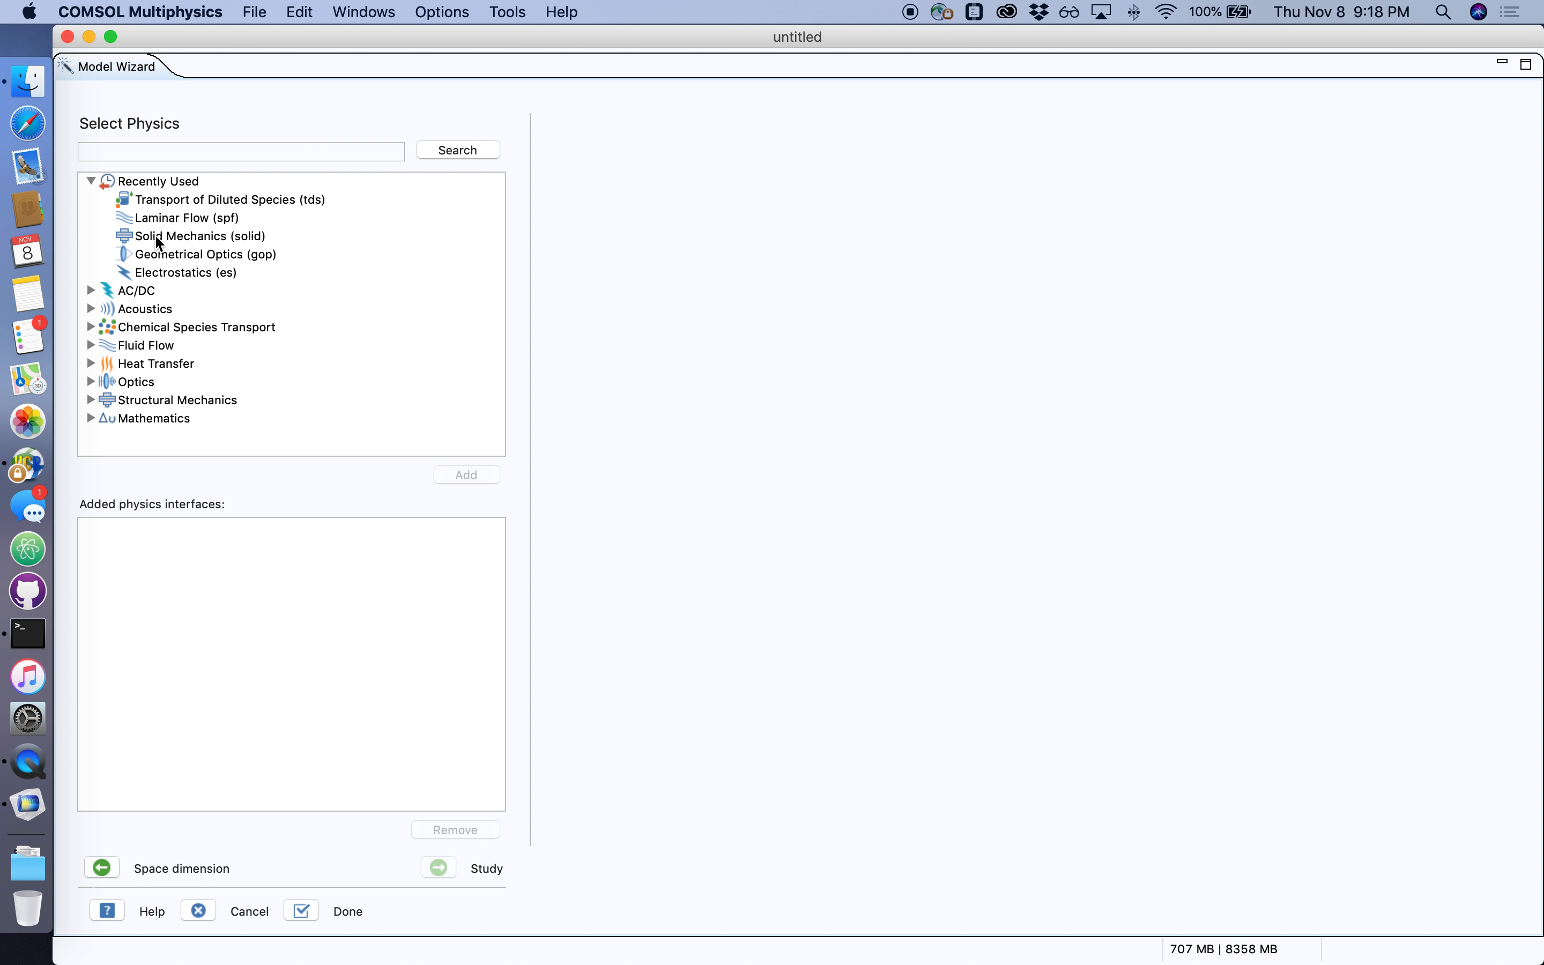
click(92, 327)
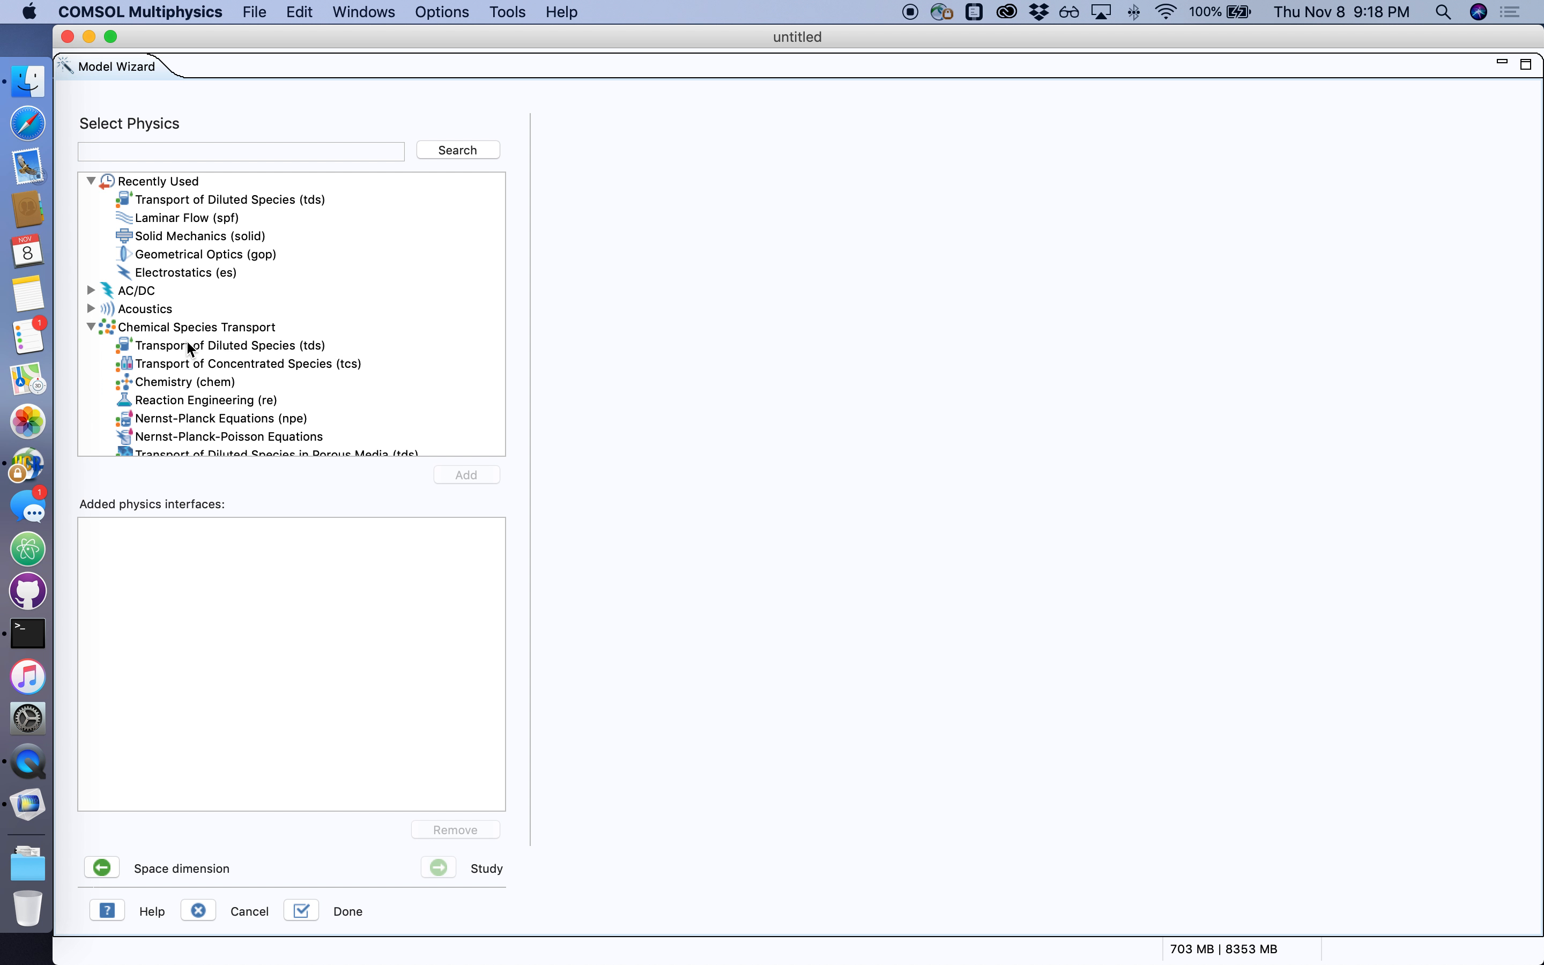
click(164, 220)
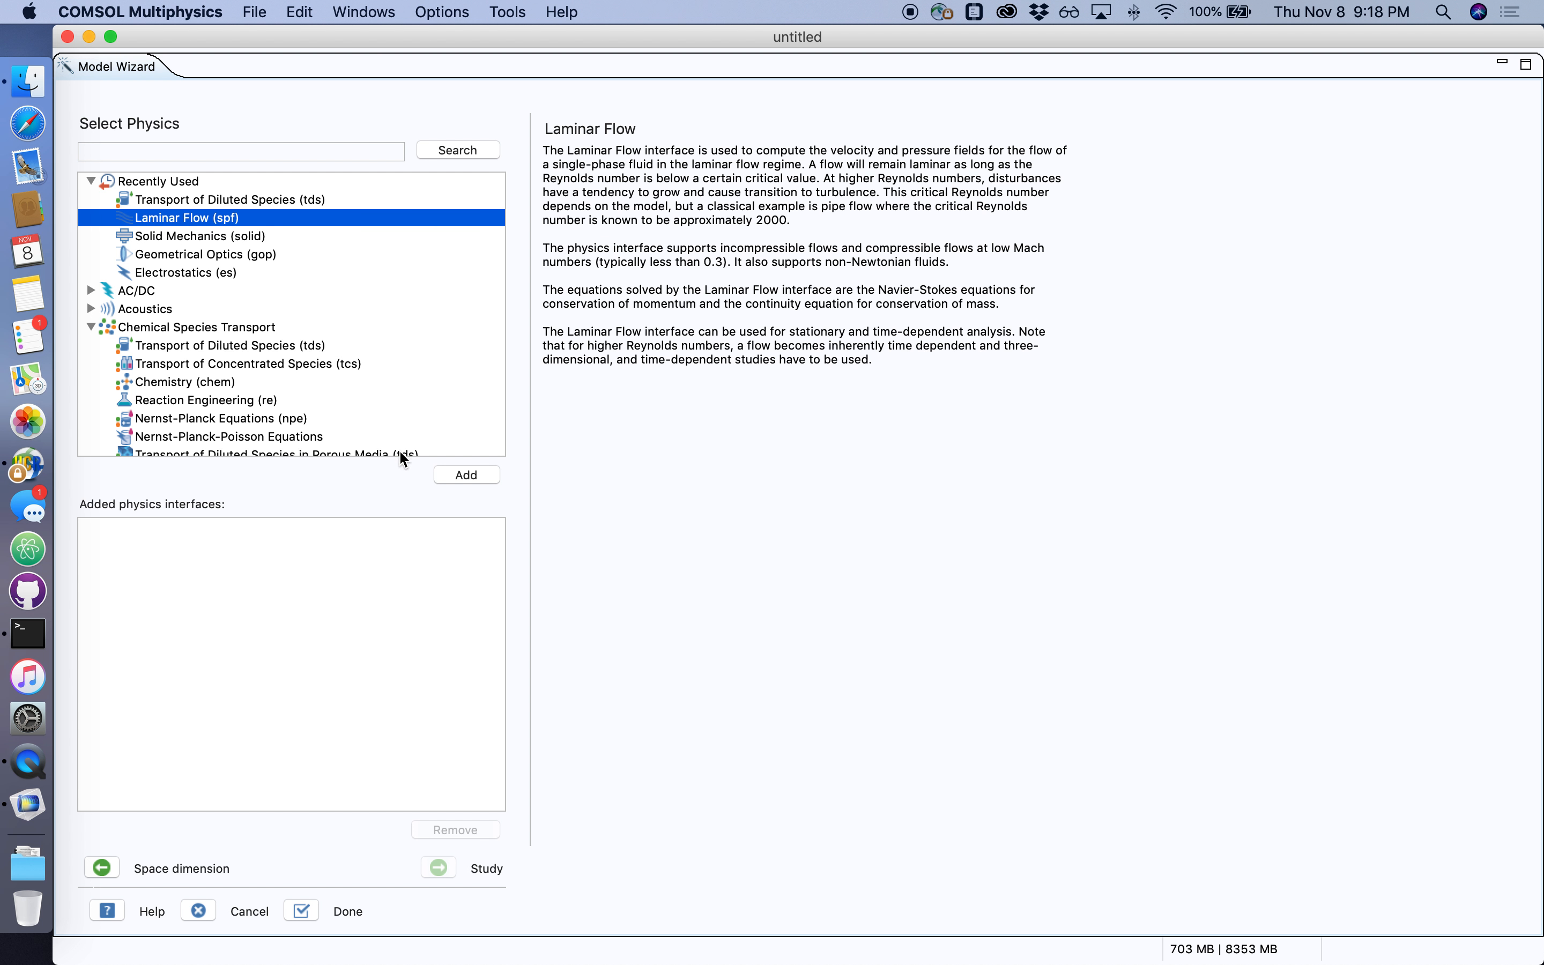
click(472, 476)
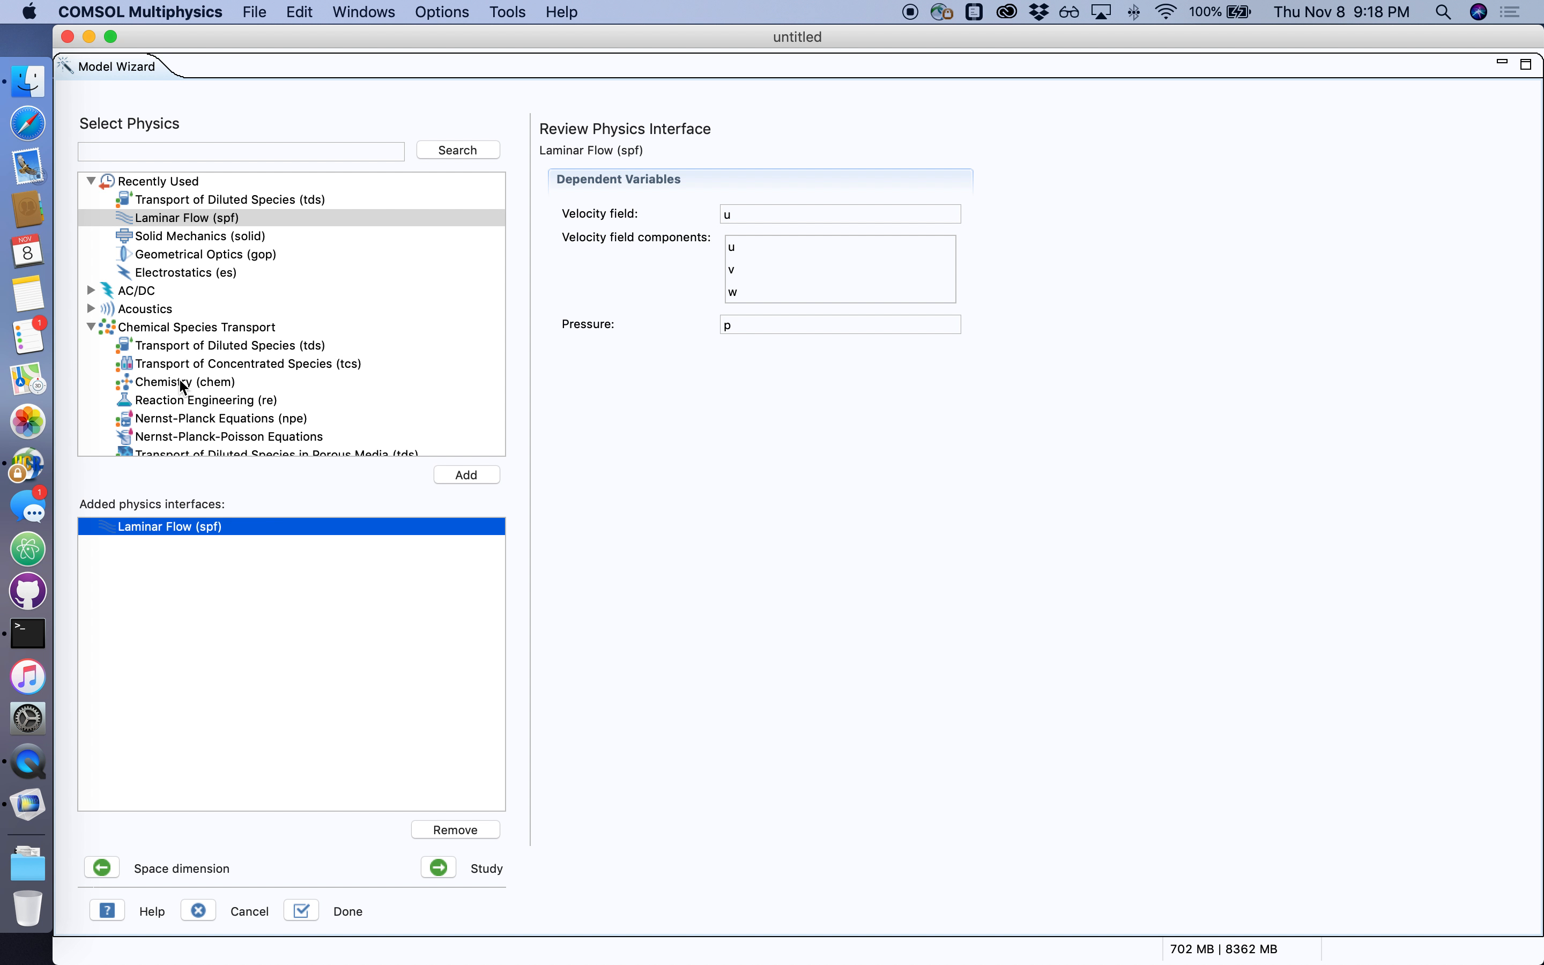
click(189, 346)
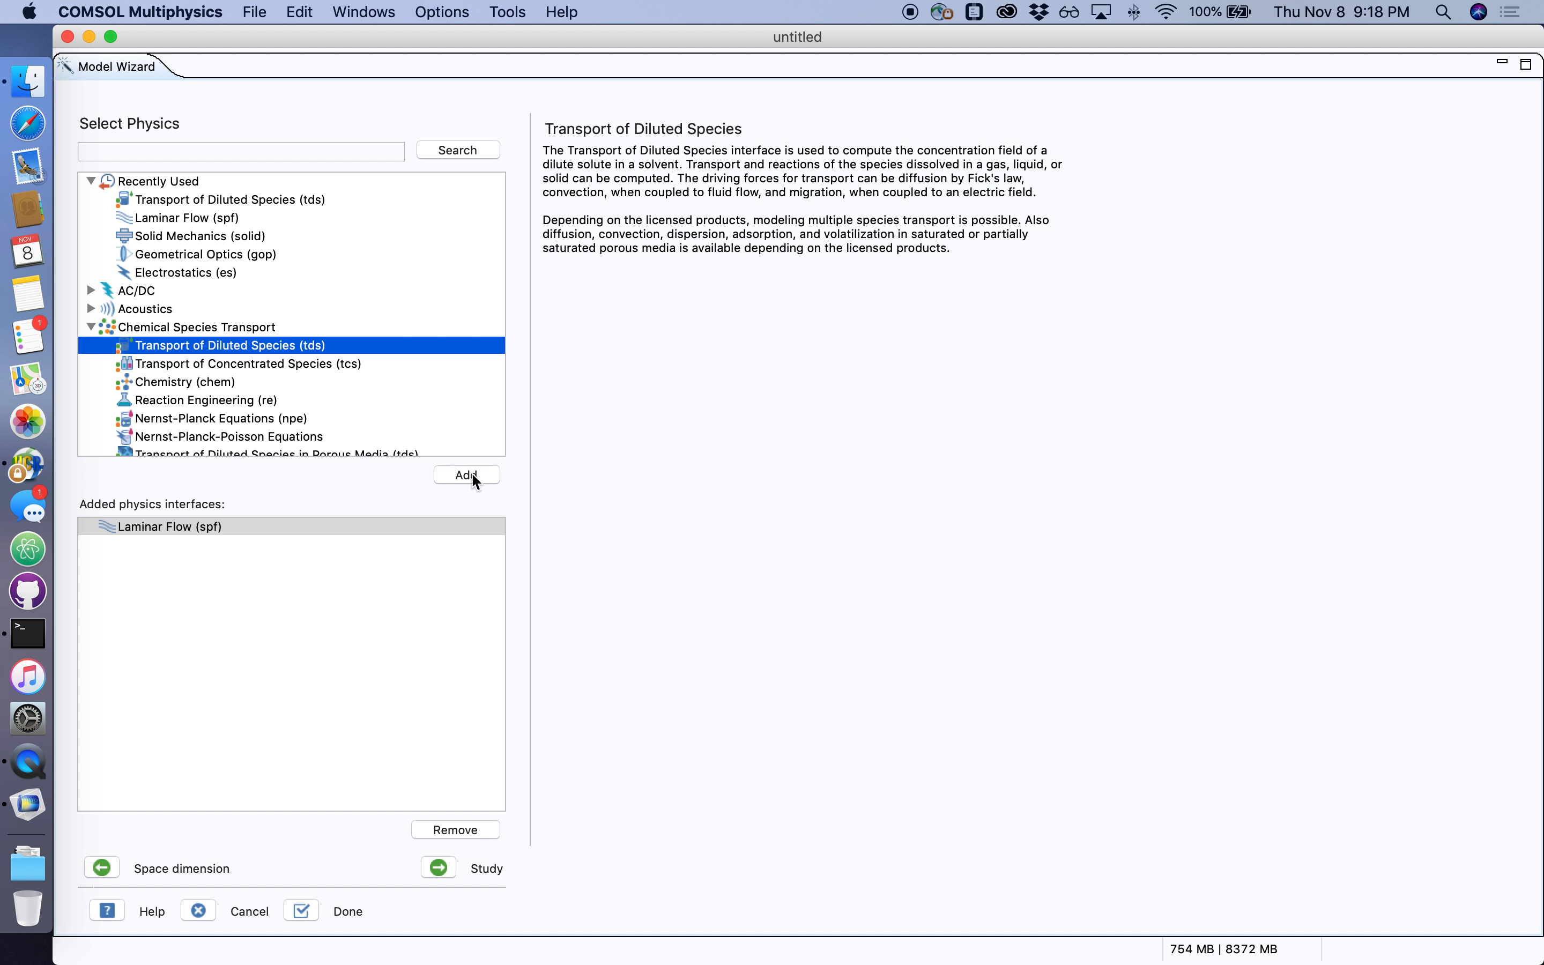
click(472, 476)
click(182, 547)
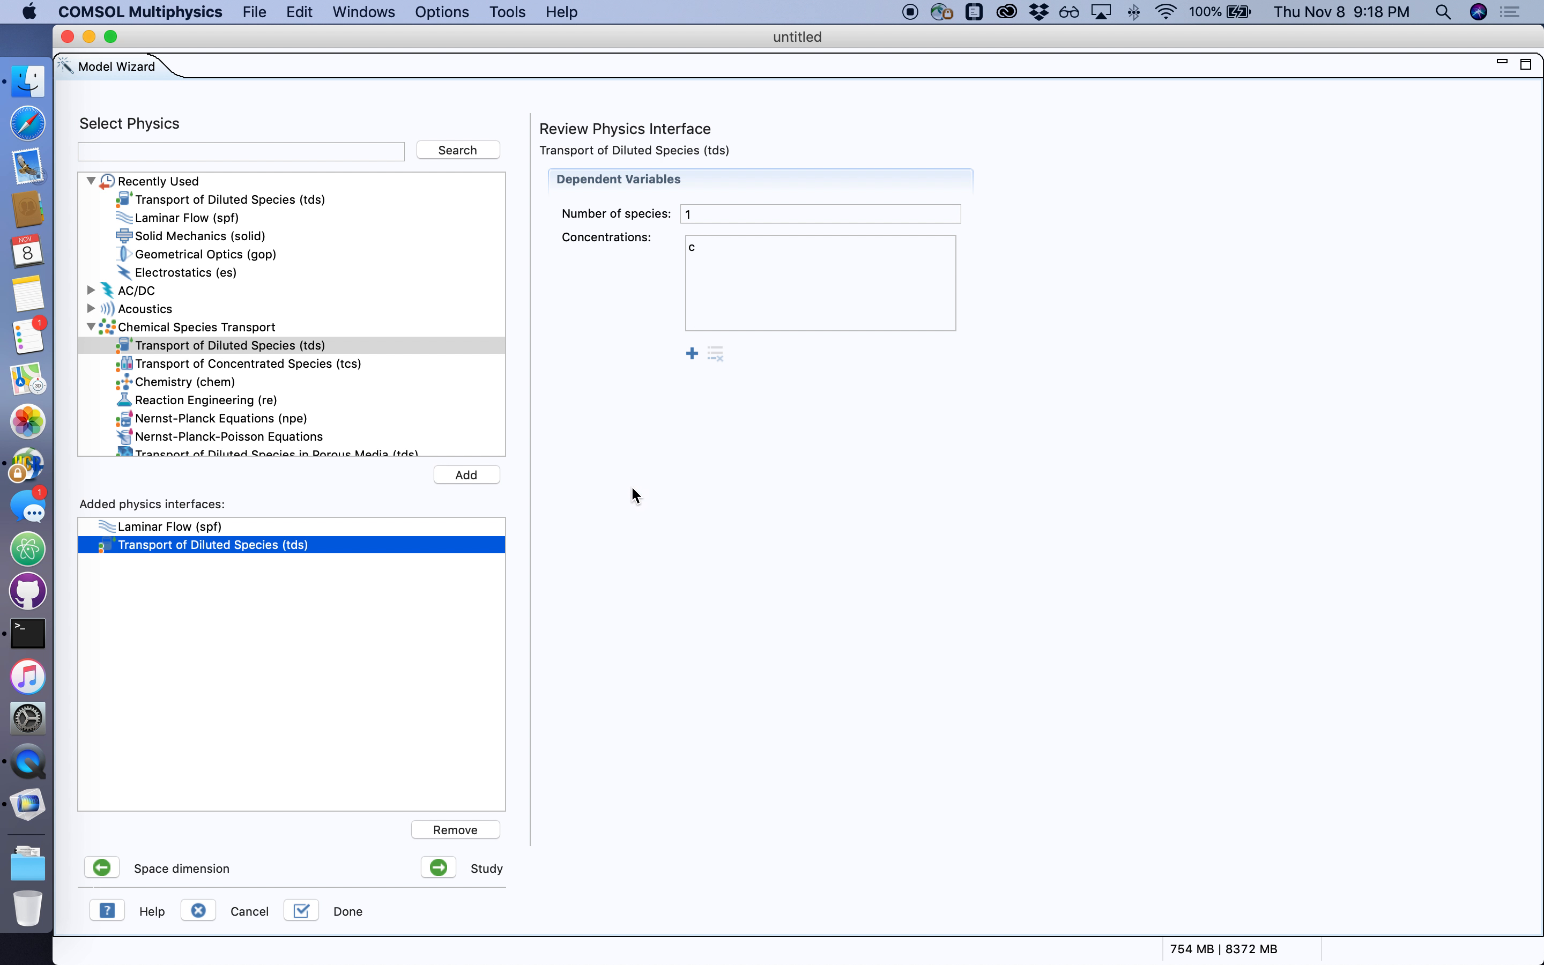
Step: Choose a Stationary study for the model and finish the wizard
click(440, 867)
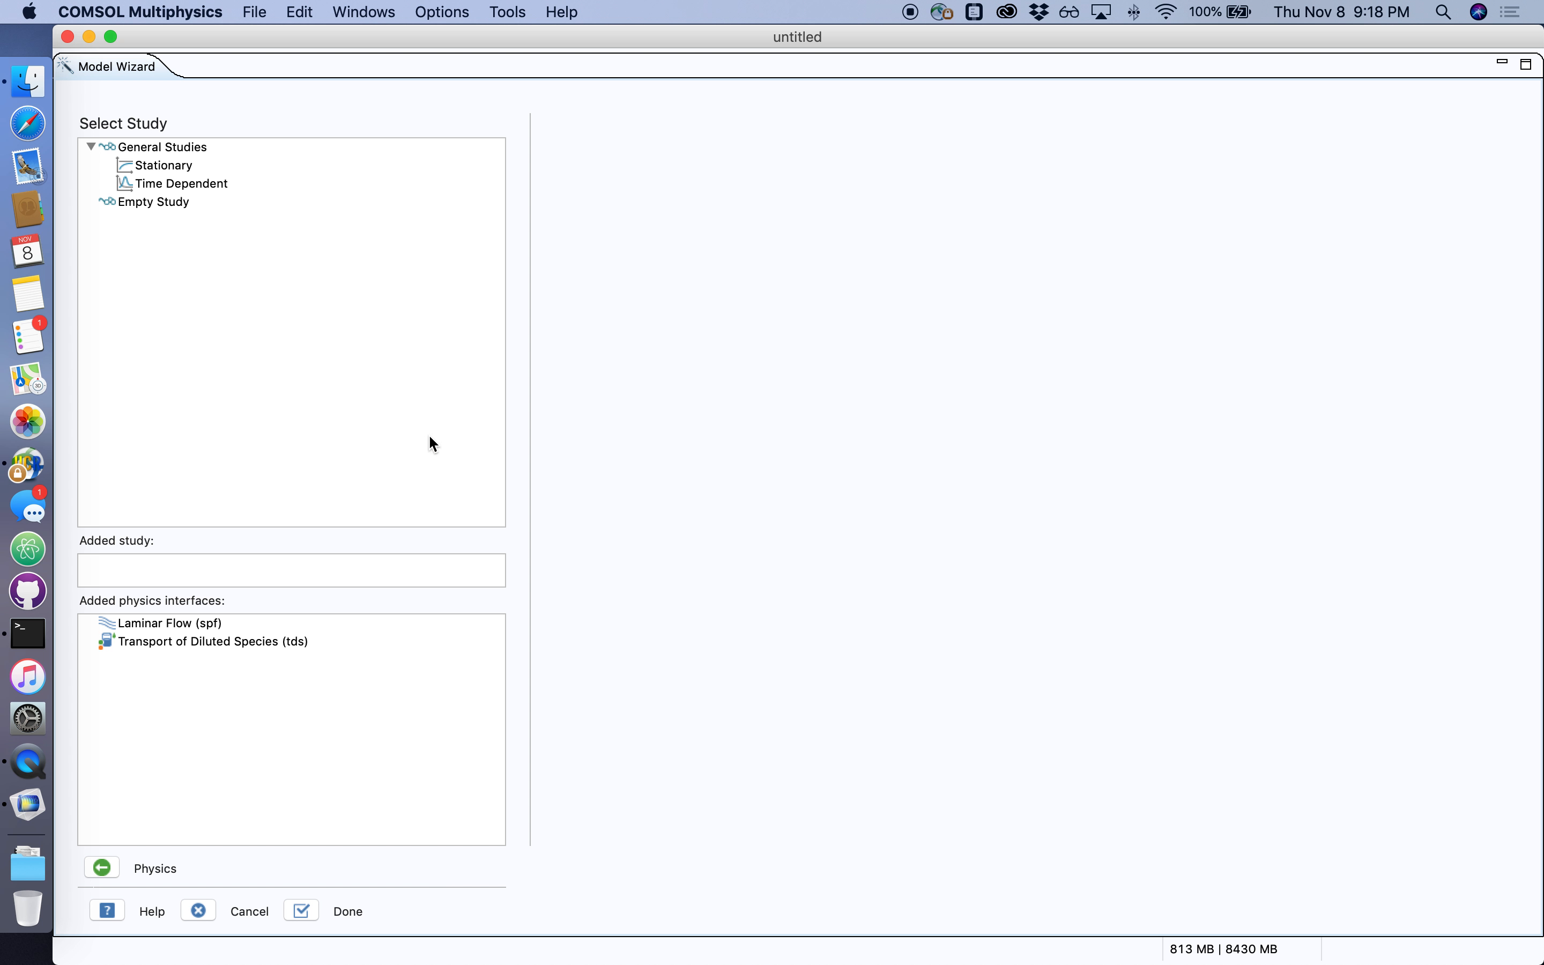
click(189, 170)
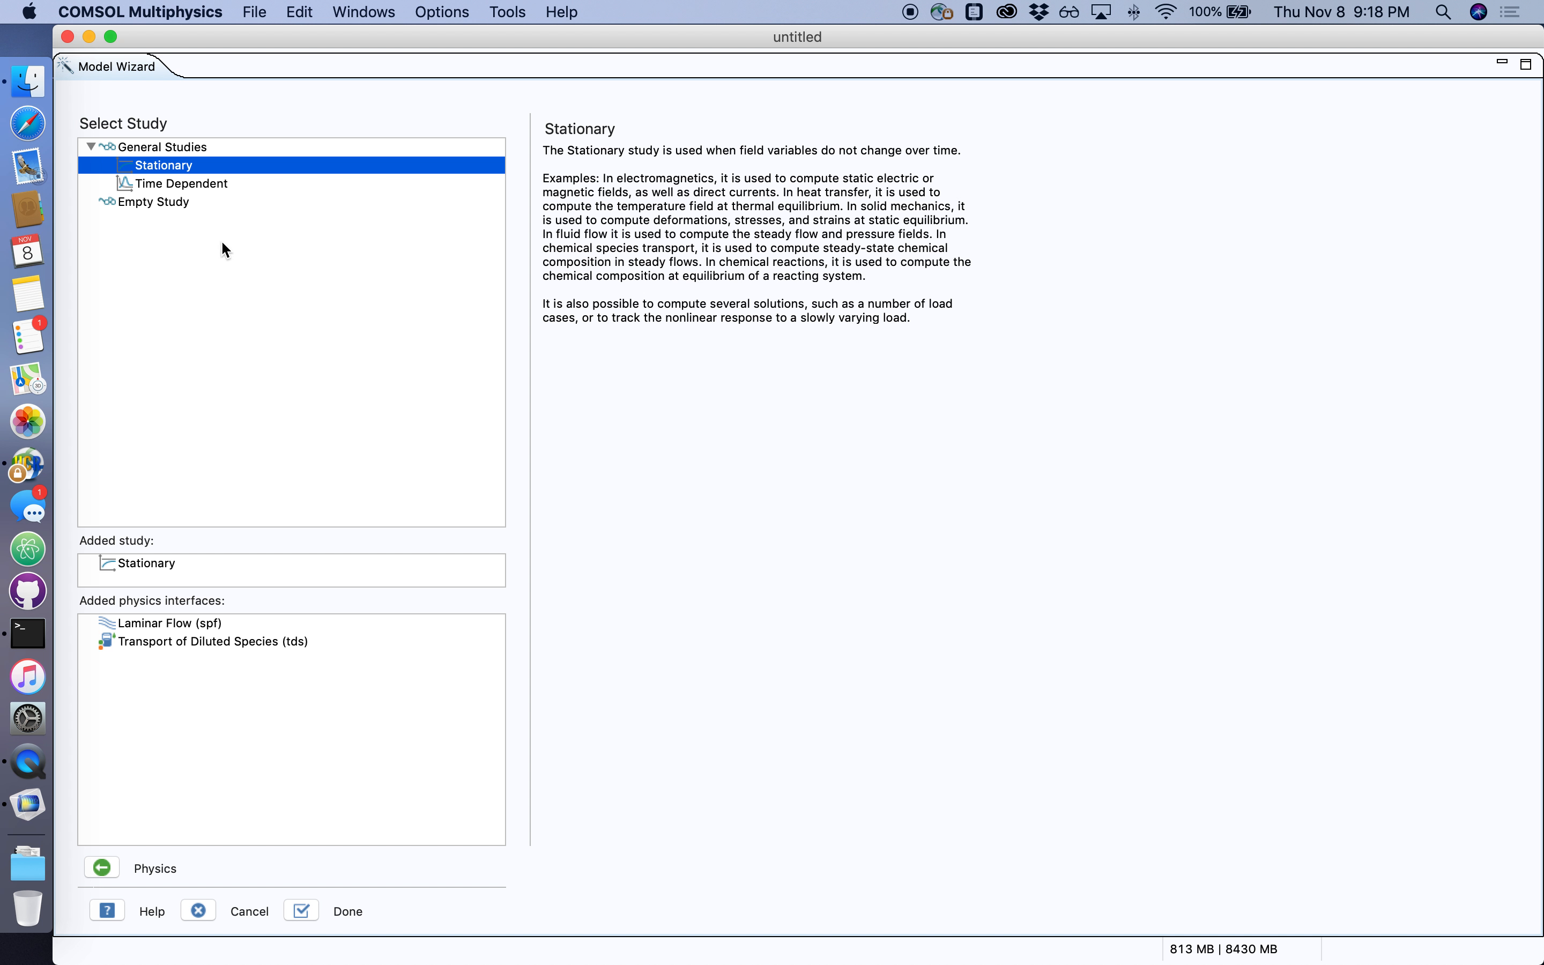
click(300, 908)
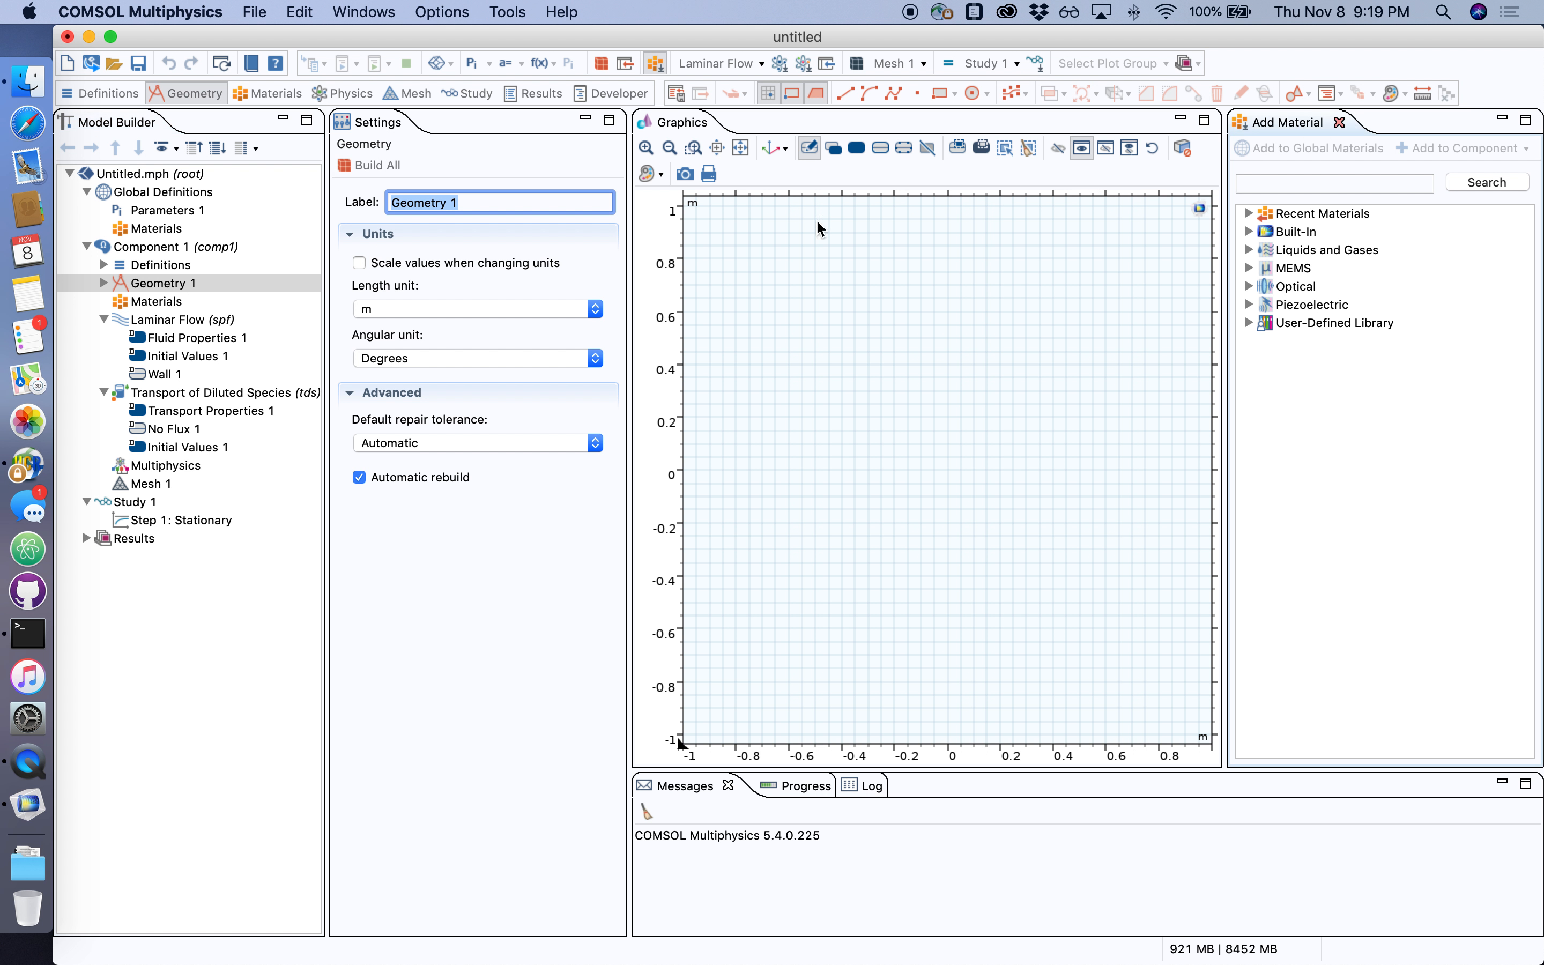
Step: Close the material library and set the geometry's length unit to mm
click(1337, 121)
click(402, 308)
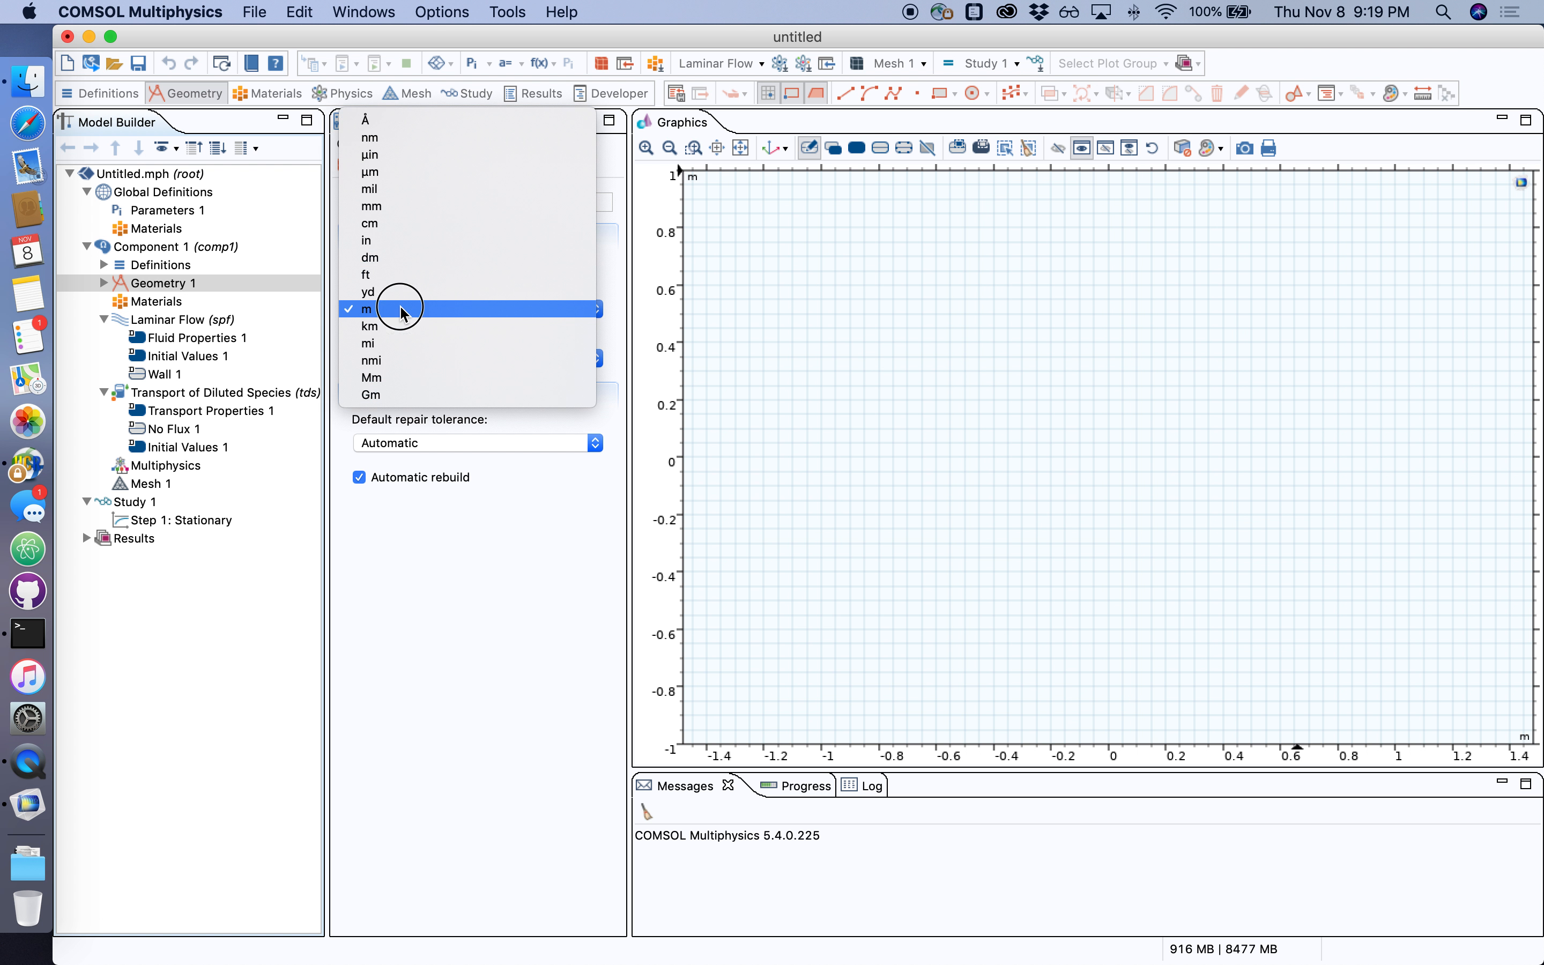
click(390, 208)
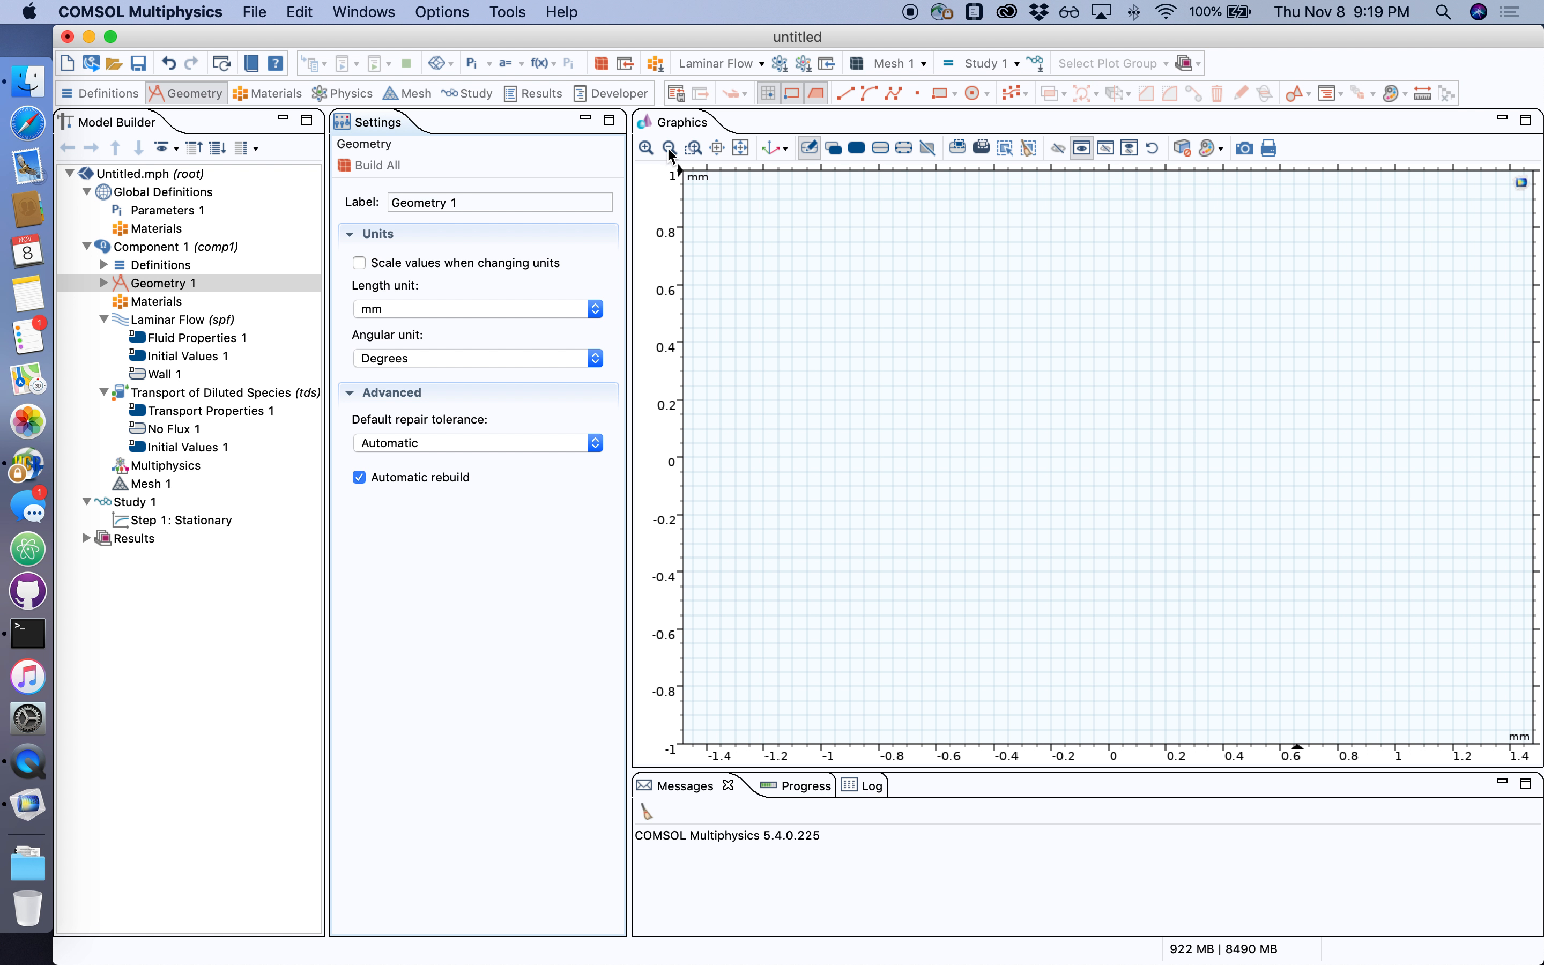
Step: Draw a horizontal channel rectangle about 5.5 mm wide and 1 mm high, from x = -5.5 to 0 and y = 1 to 2
click(669, 147)
click(669, 148)
click(669, 148)
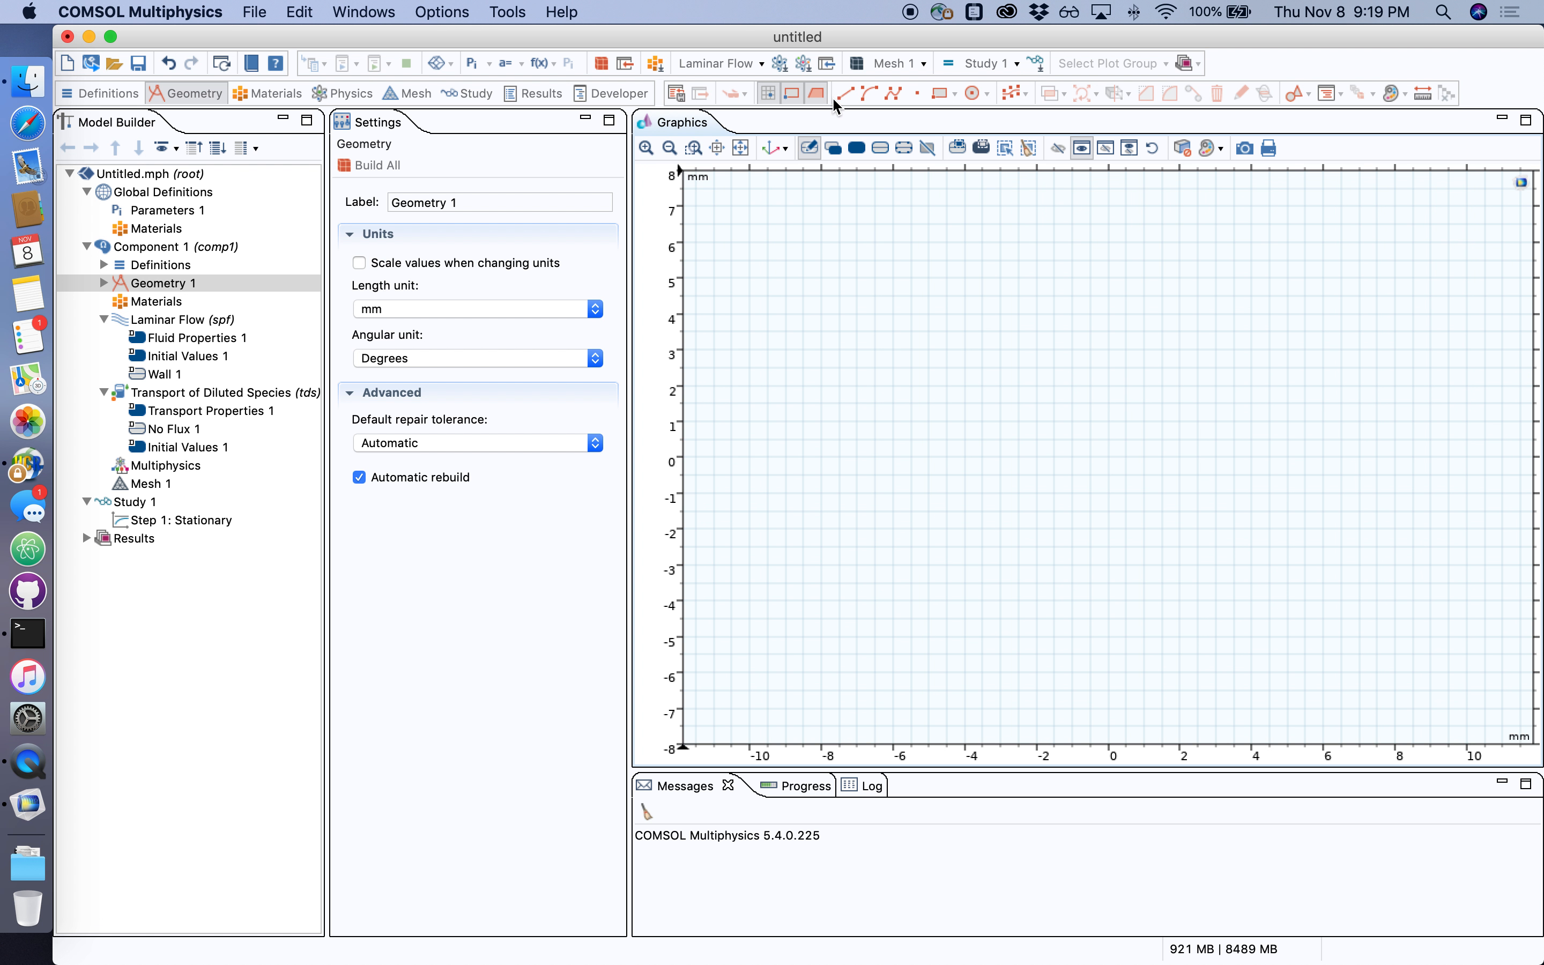
click(936, 93)
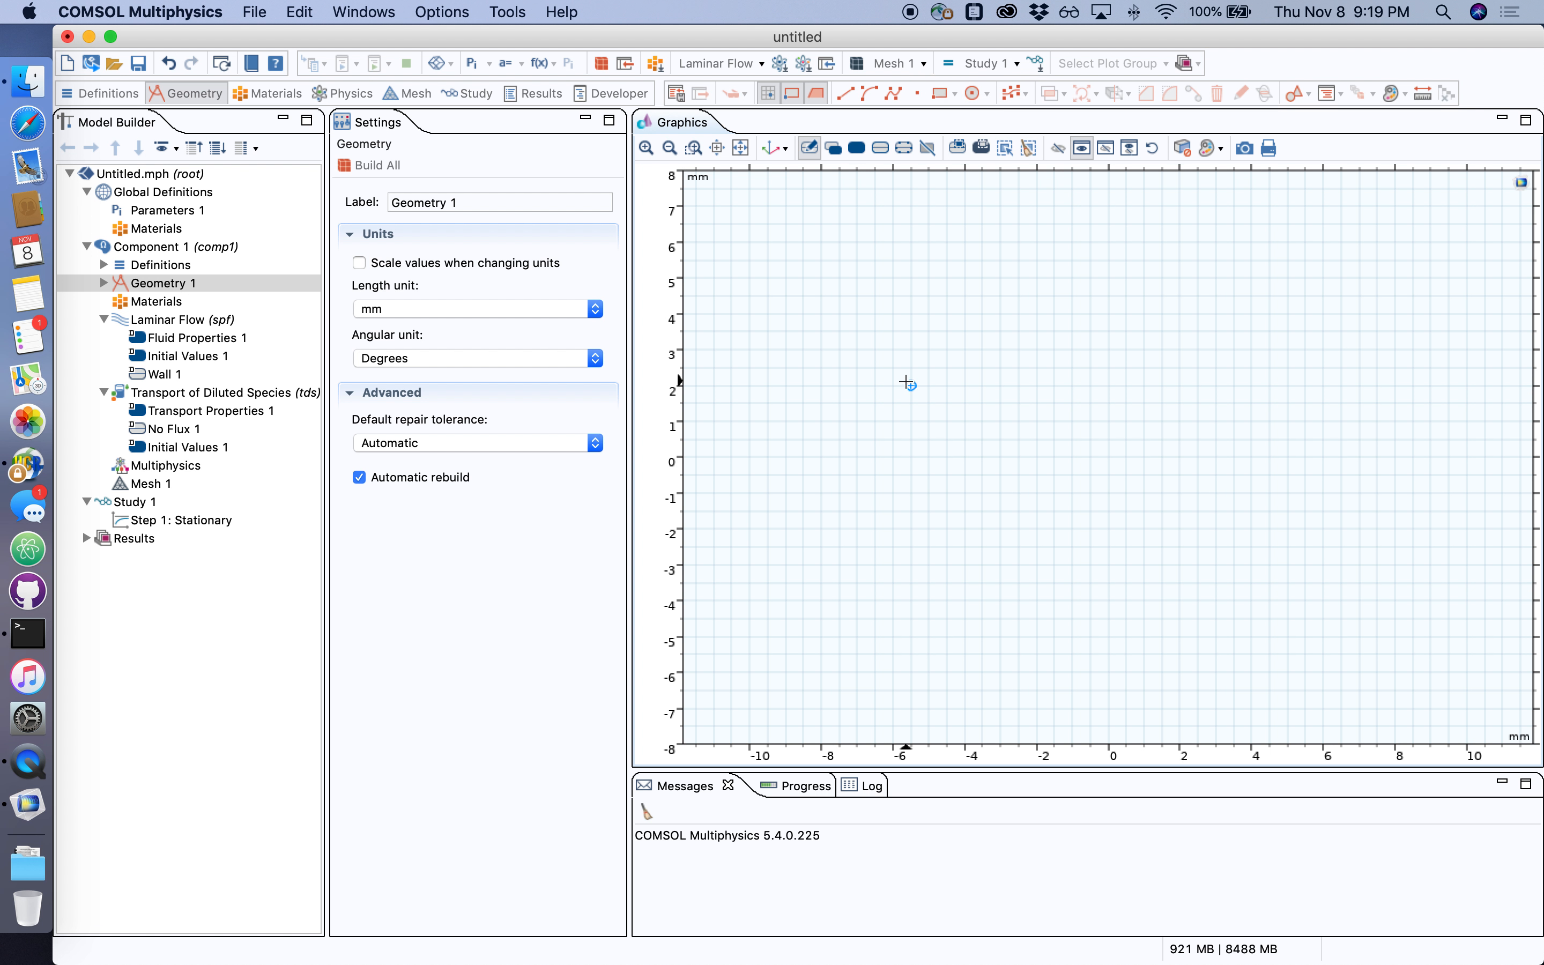
mouse_move(910, 386)
mouse_down()
mouse_move(1034, 421)
mouse_move(1109, 422)
mouse_up()
Step: Draw two 1 mm square side channels directly above and below the horizontal channel, both starting at x = -4.5 mm
click(942, 94)
drag(946, 385, 982, 350)
click(940, 94)
drag(947, 421, 985, 455)
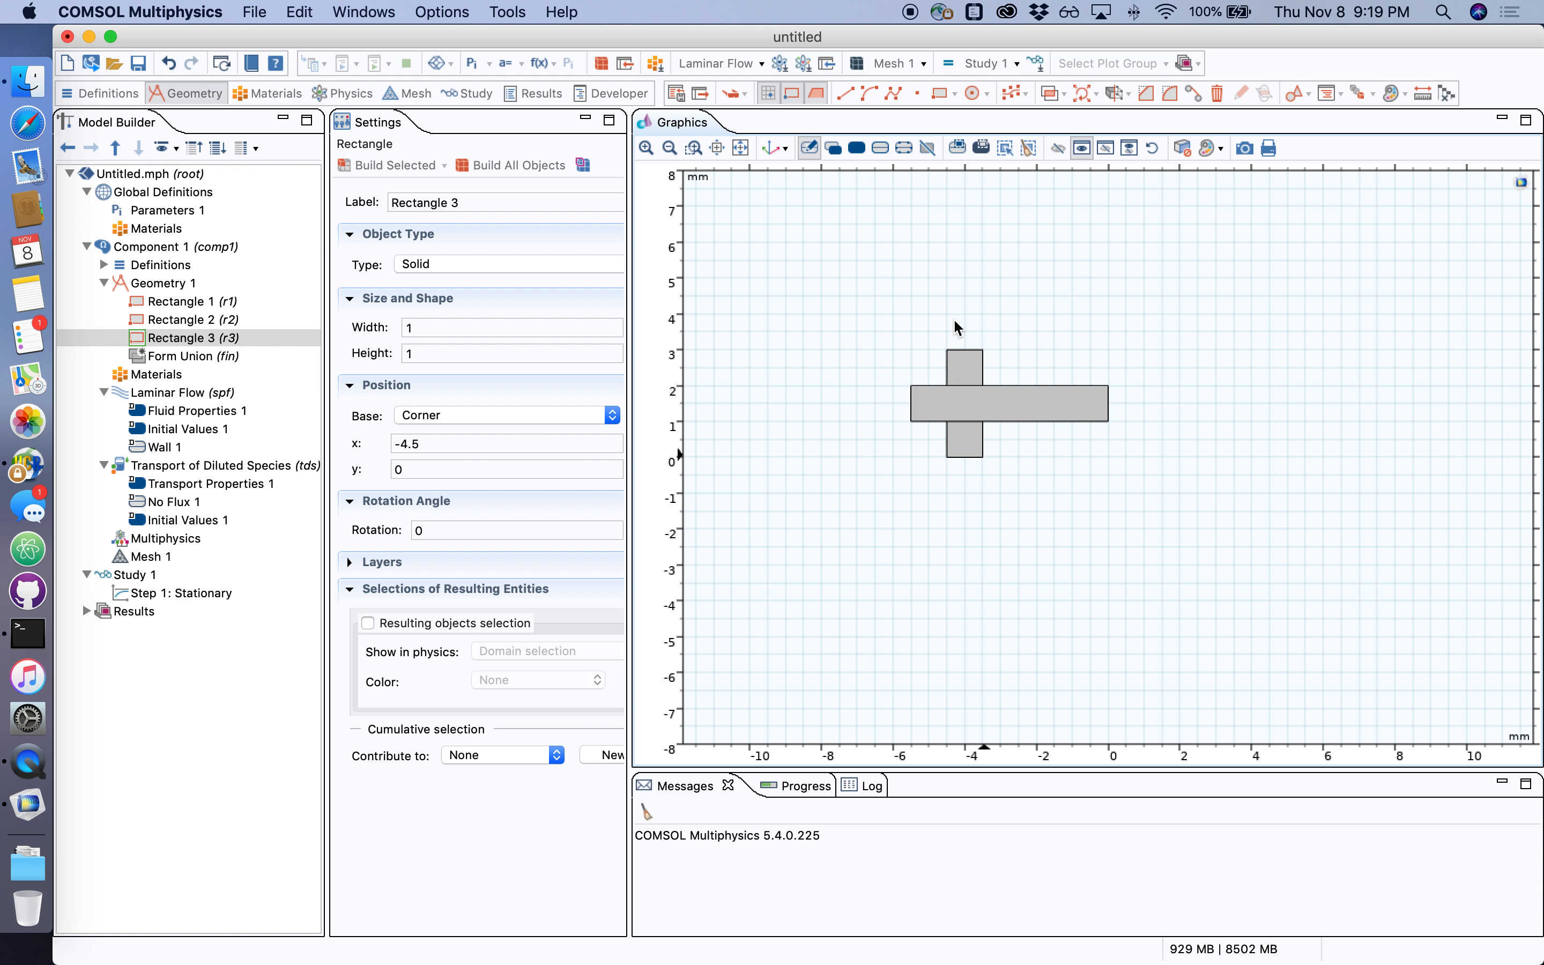
Step: Stretch the horizontal channel's right end to about x = 1 mm
click(1038, 407)
drag(1110, 405, 1144, 409)
click(1008, 273)
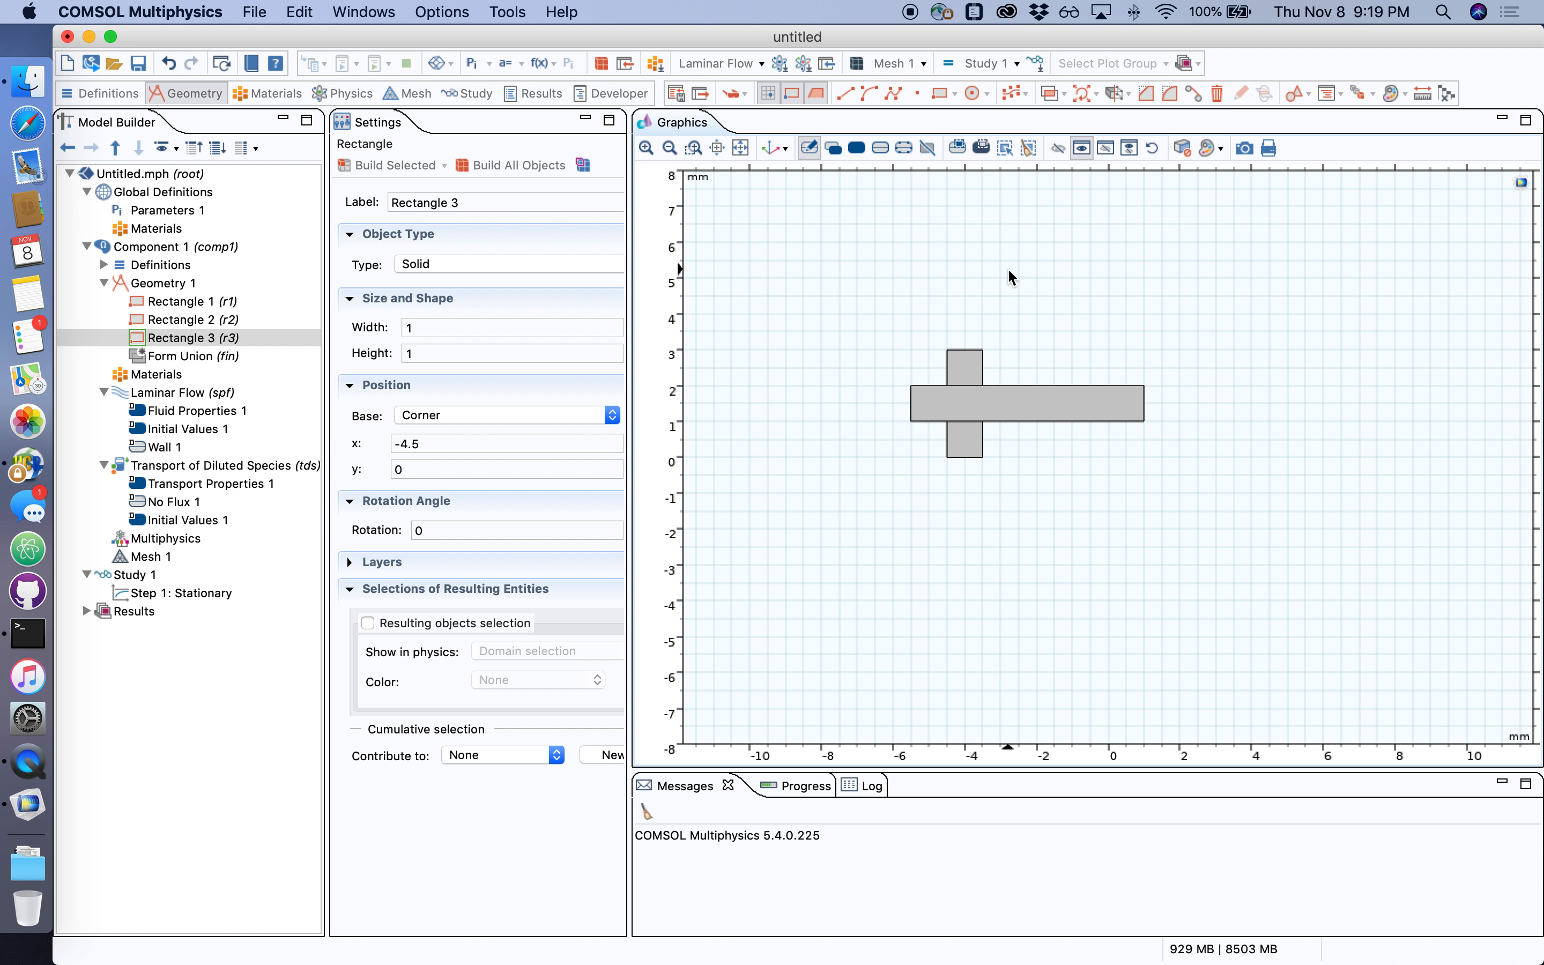
click(741, 148)
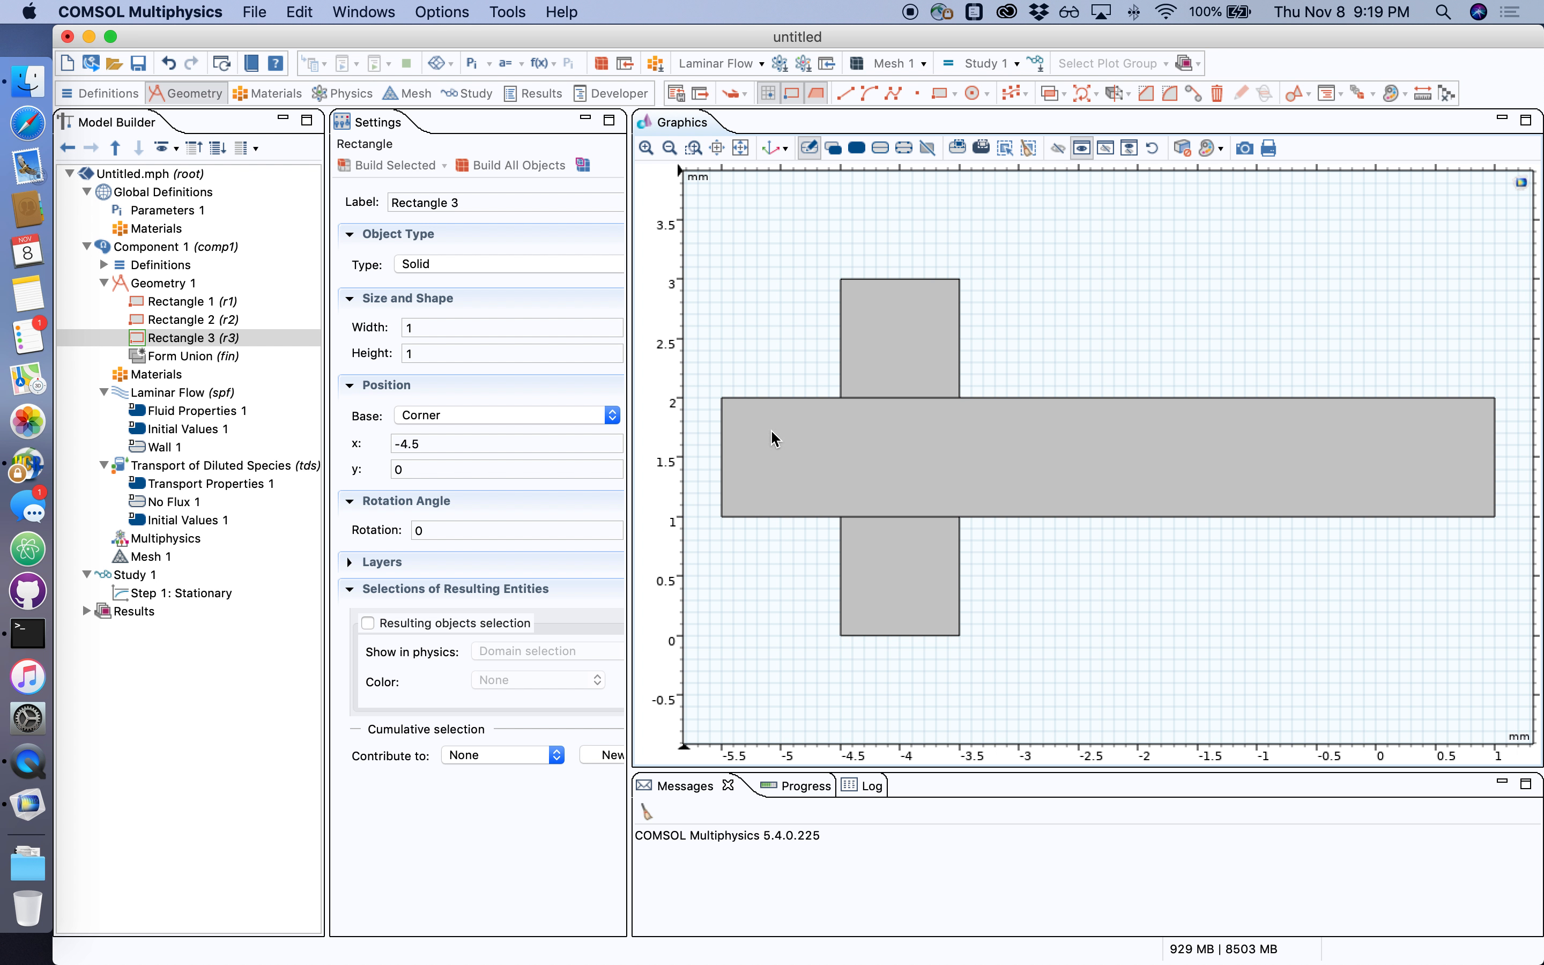
Step: Add Water from the Liquids group of the material library to the component, then close the library
click(143, 378)
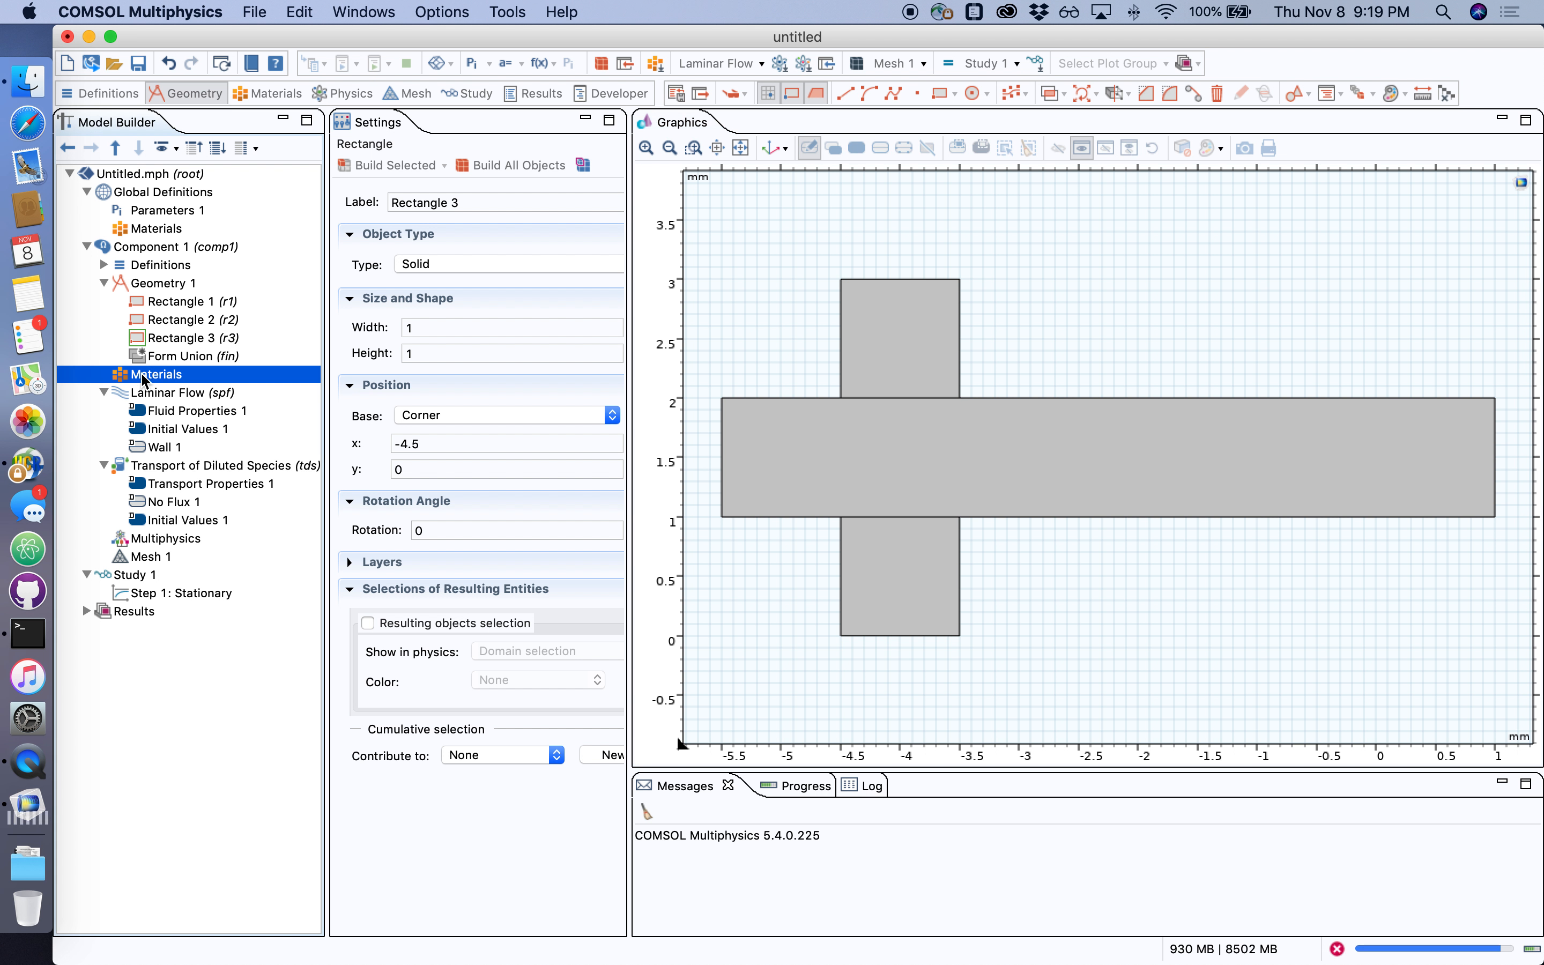
right_click(163, 380)
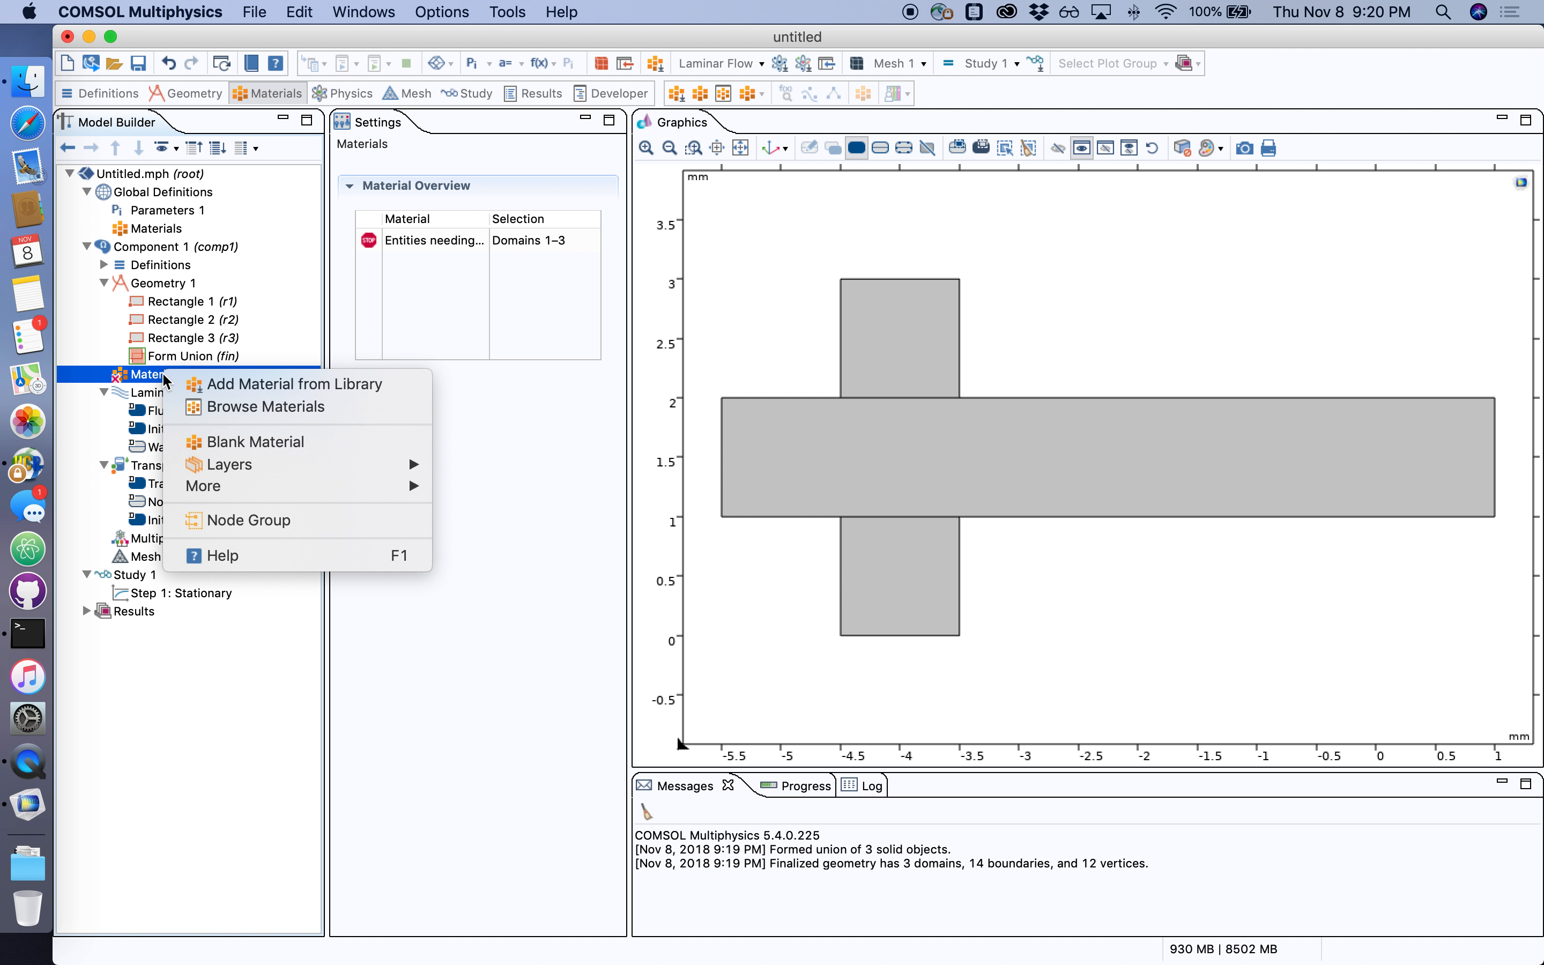
click(309, 388)
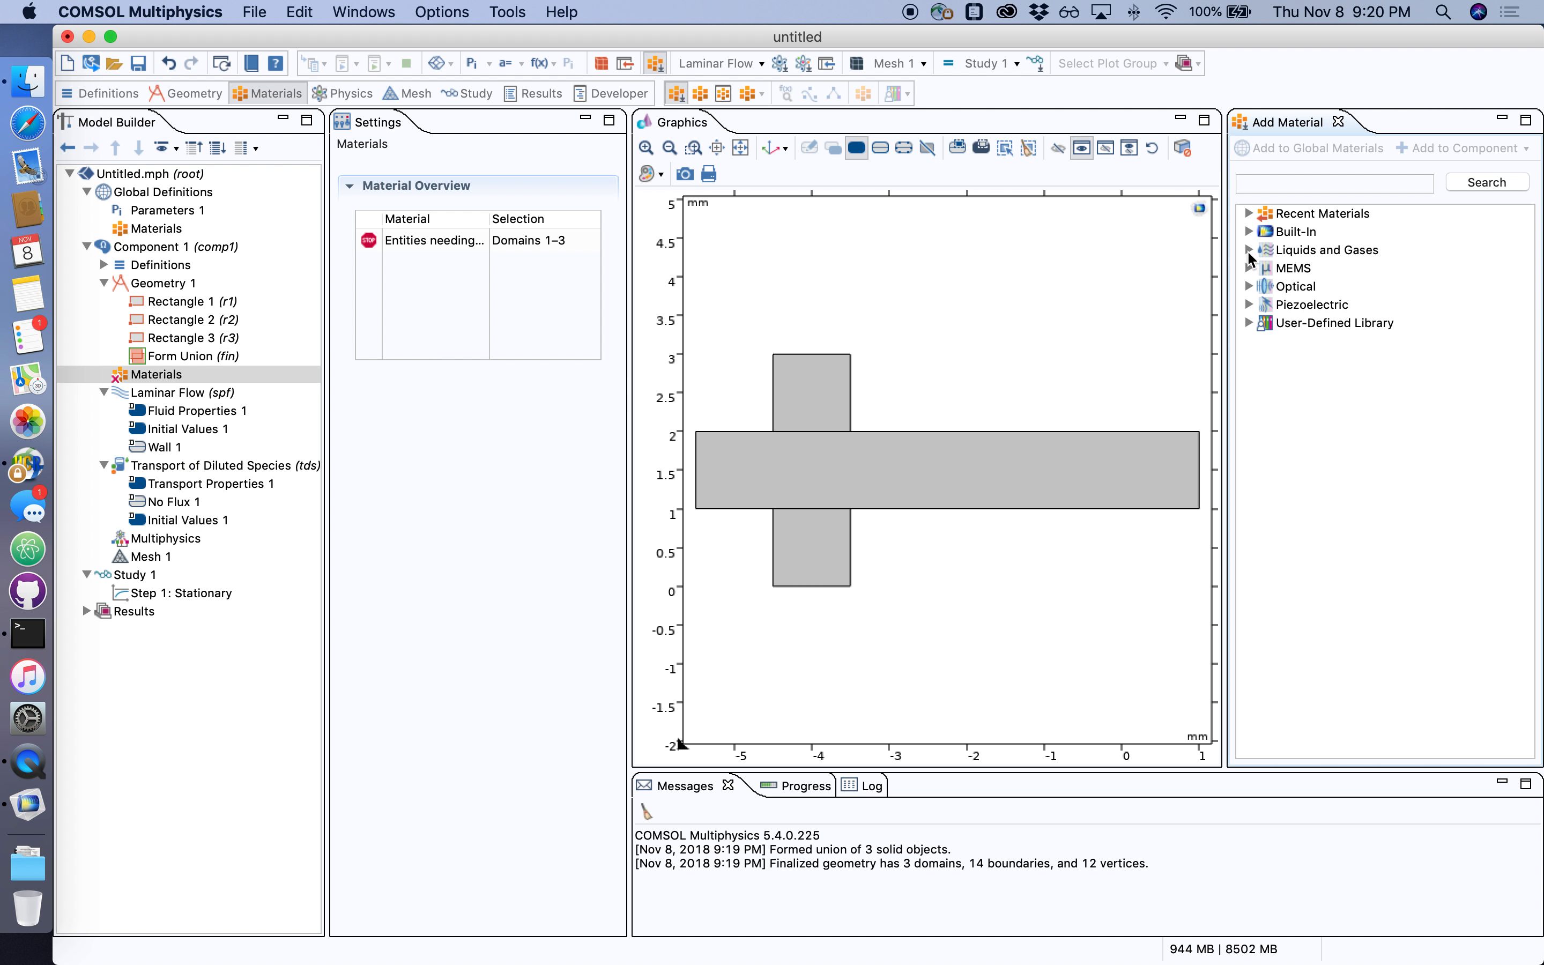
click(1249, 250)
click(1266, 287)
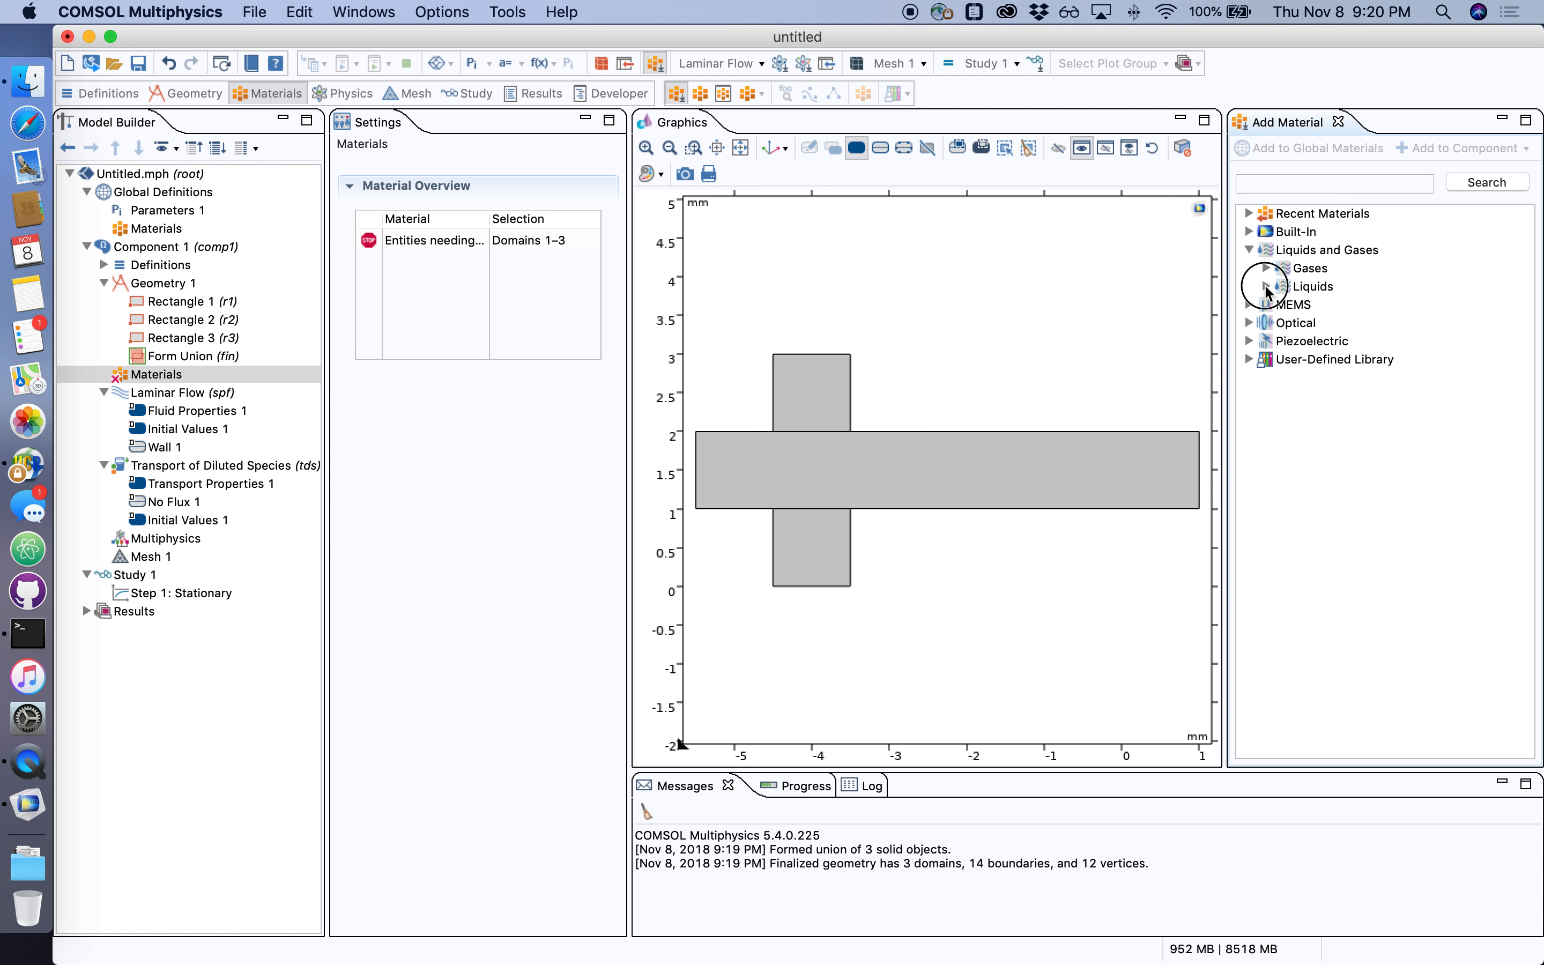
click(1329, 489)
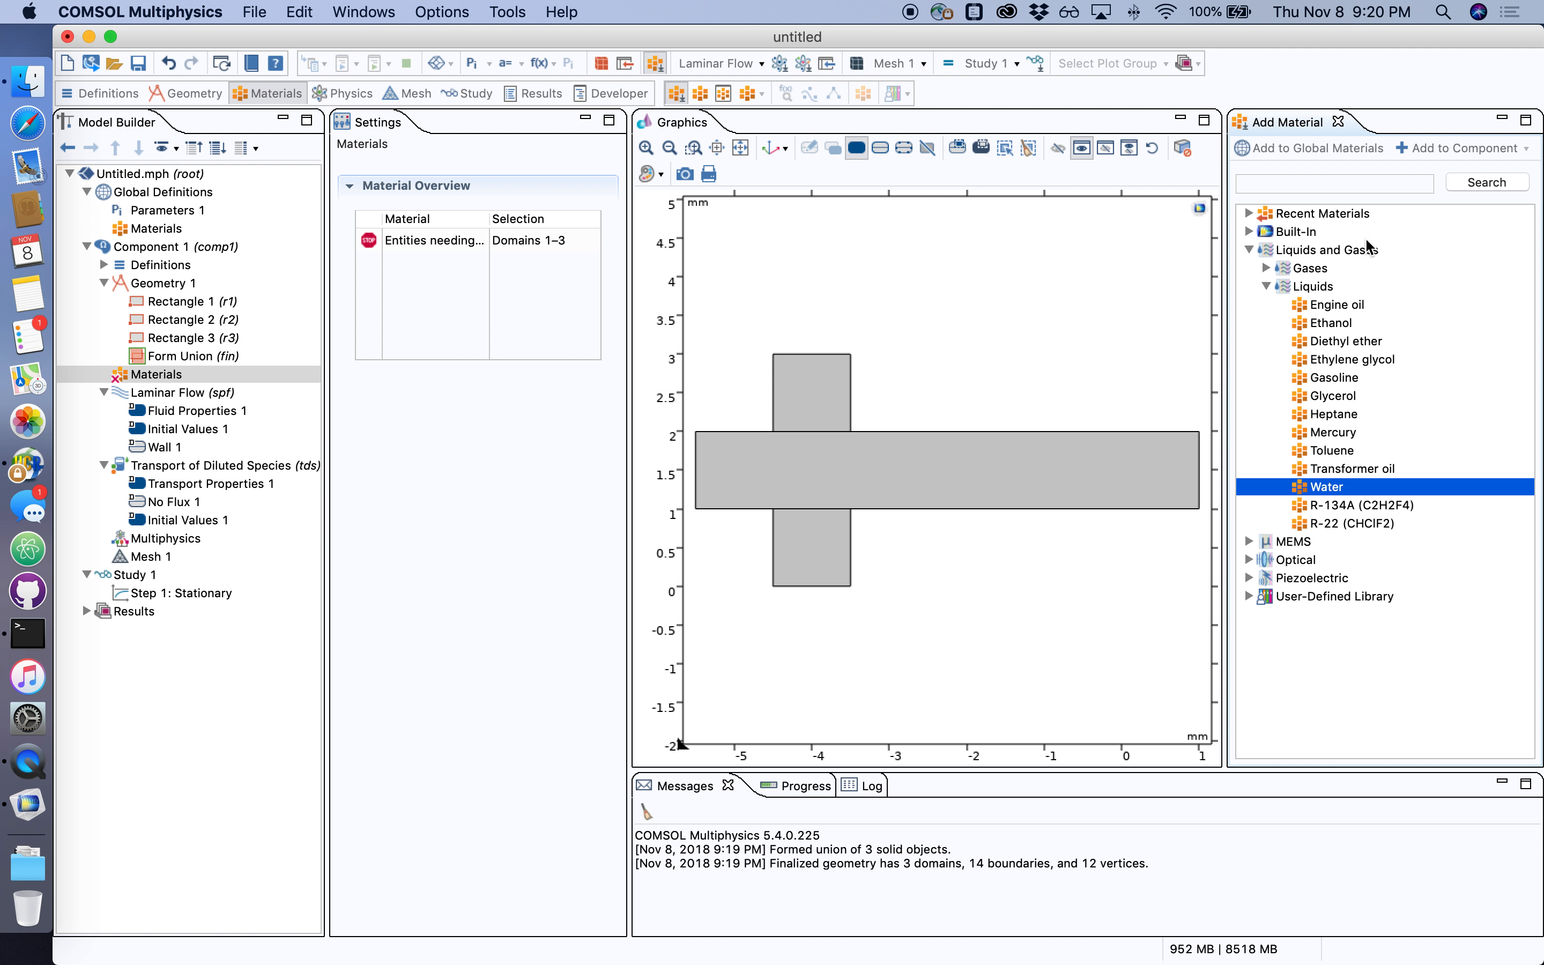
click(1437, 147)
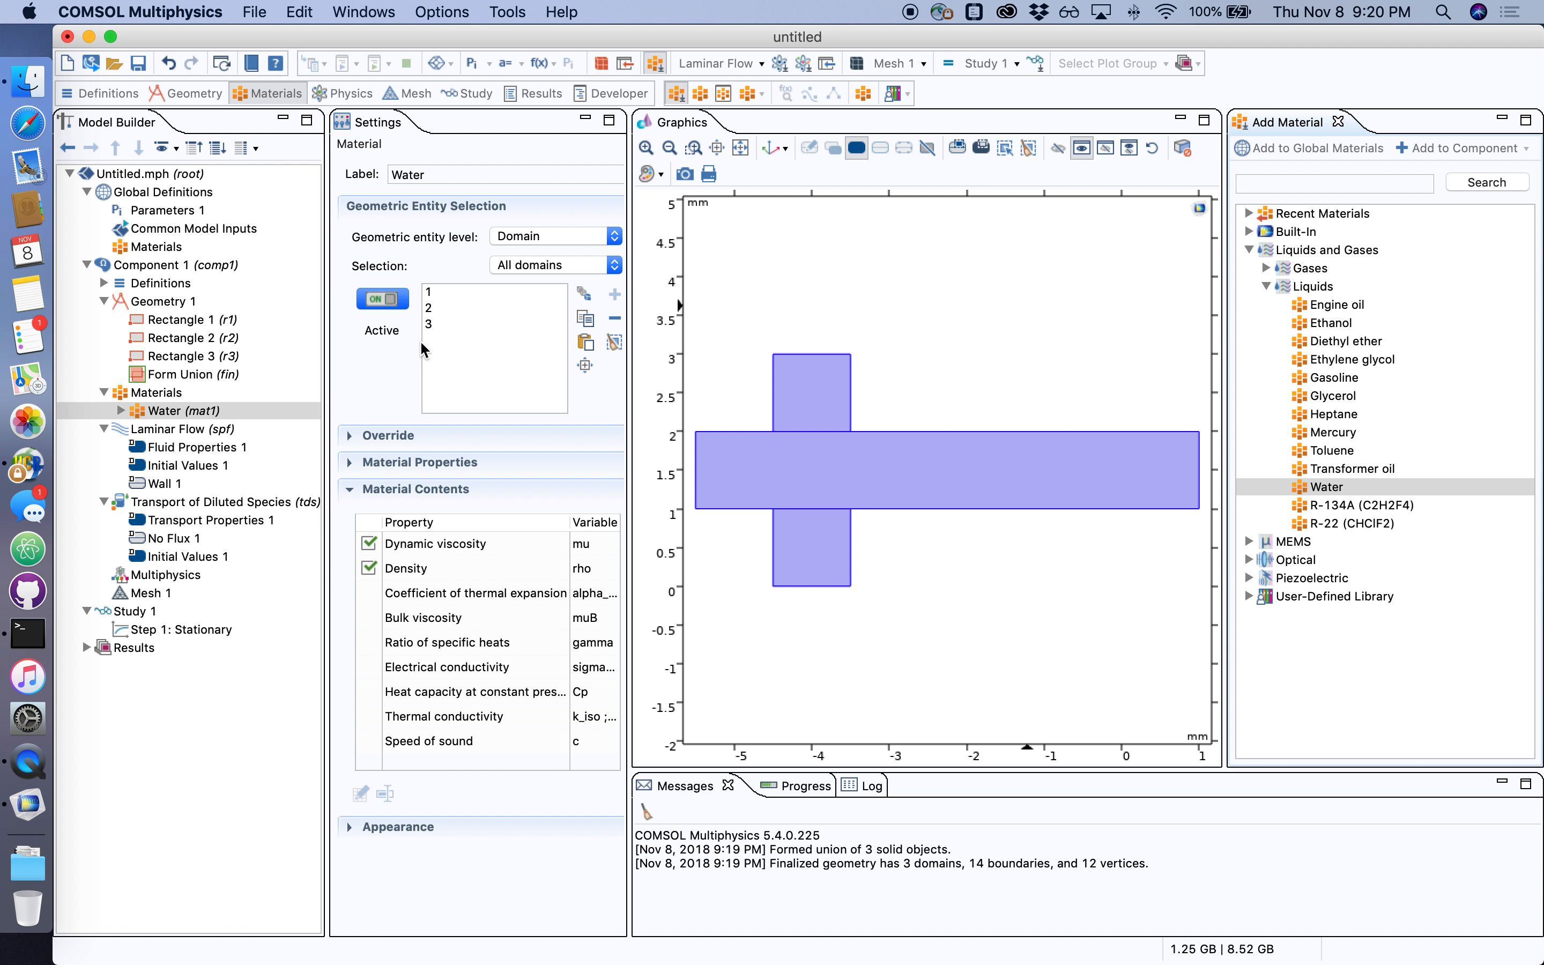
click(1338, 122)
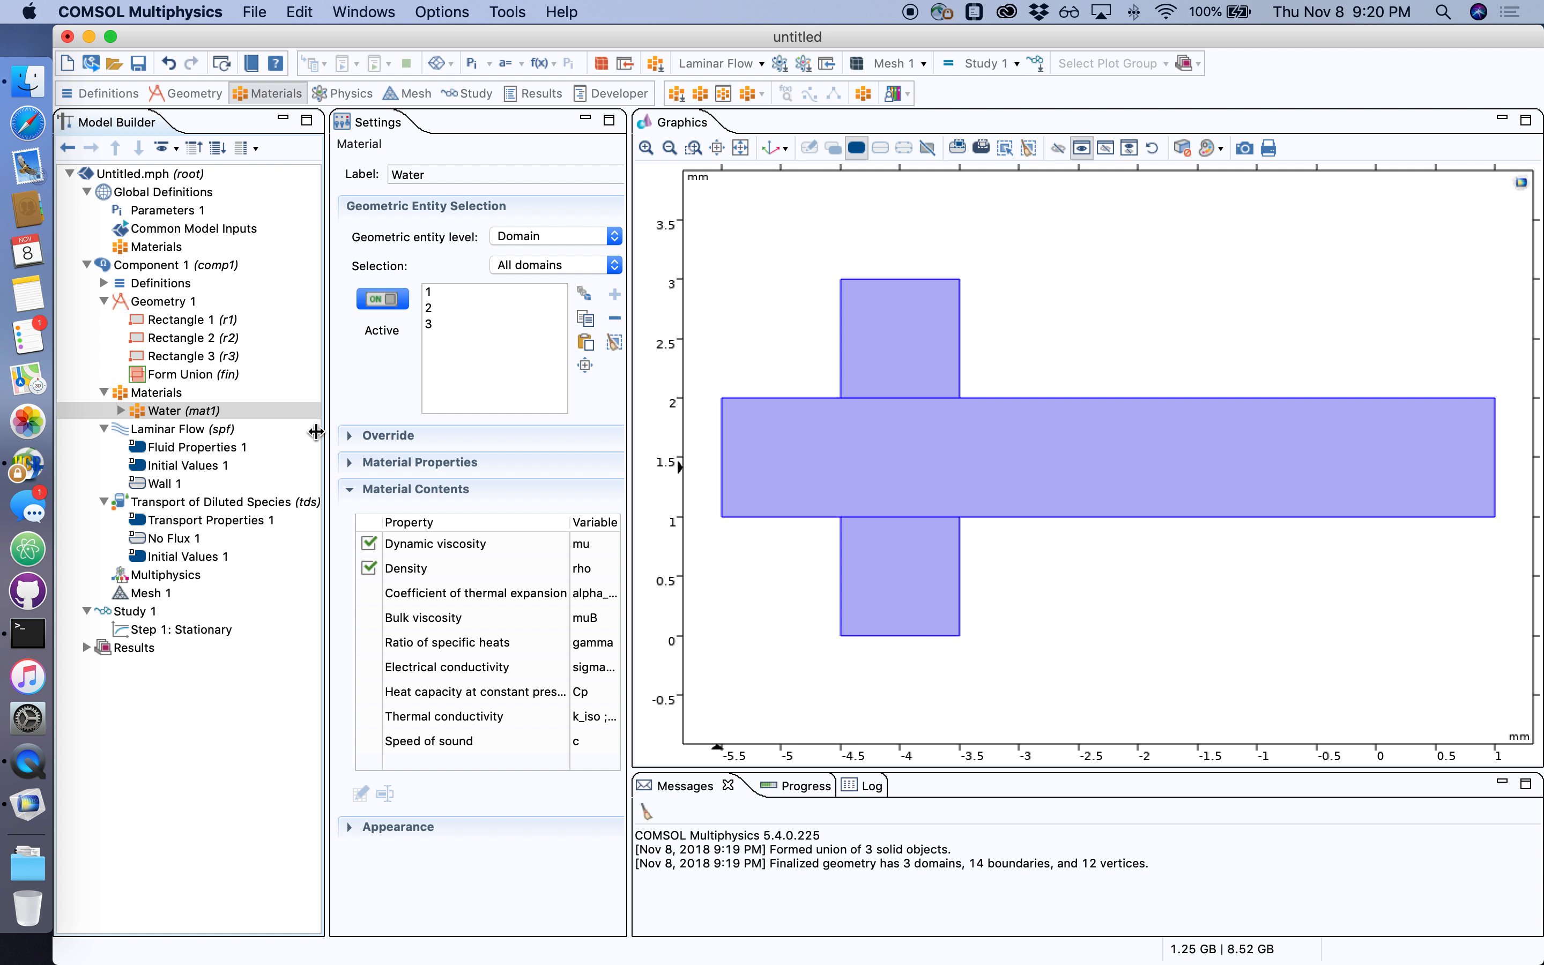
Step: Review the Laminar Flow interface's settings, including its fluid properties, initial values and wall condition
click(174, 432)
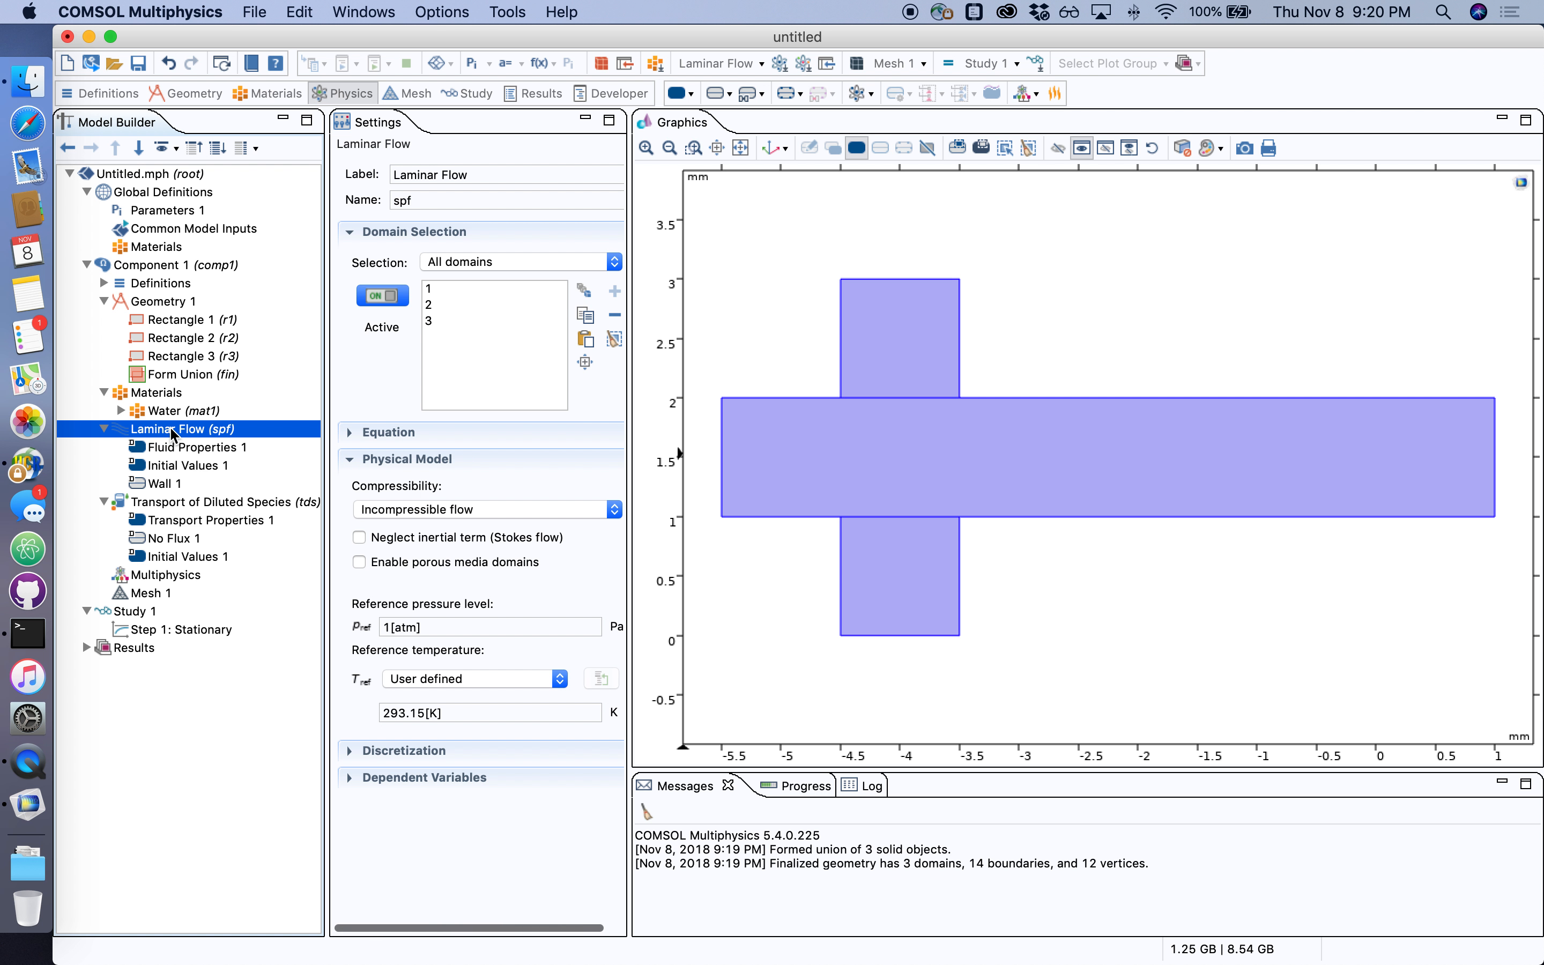
click(185, 447)
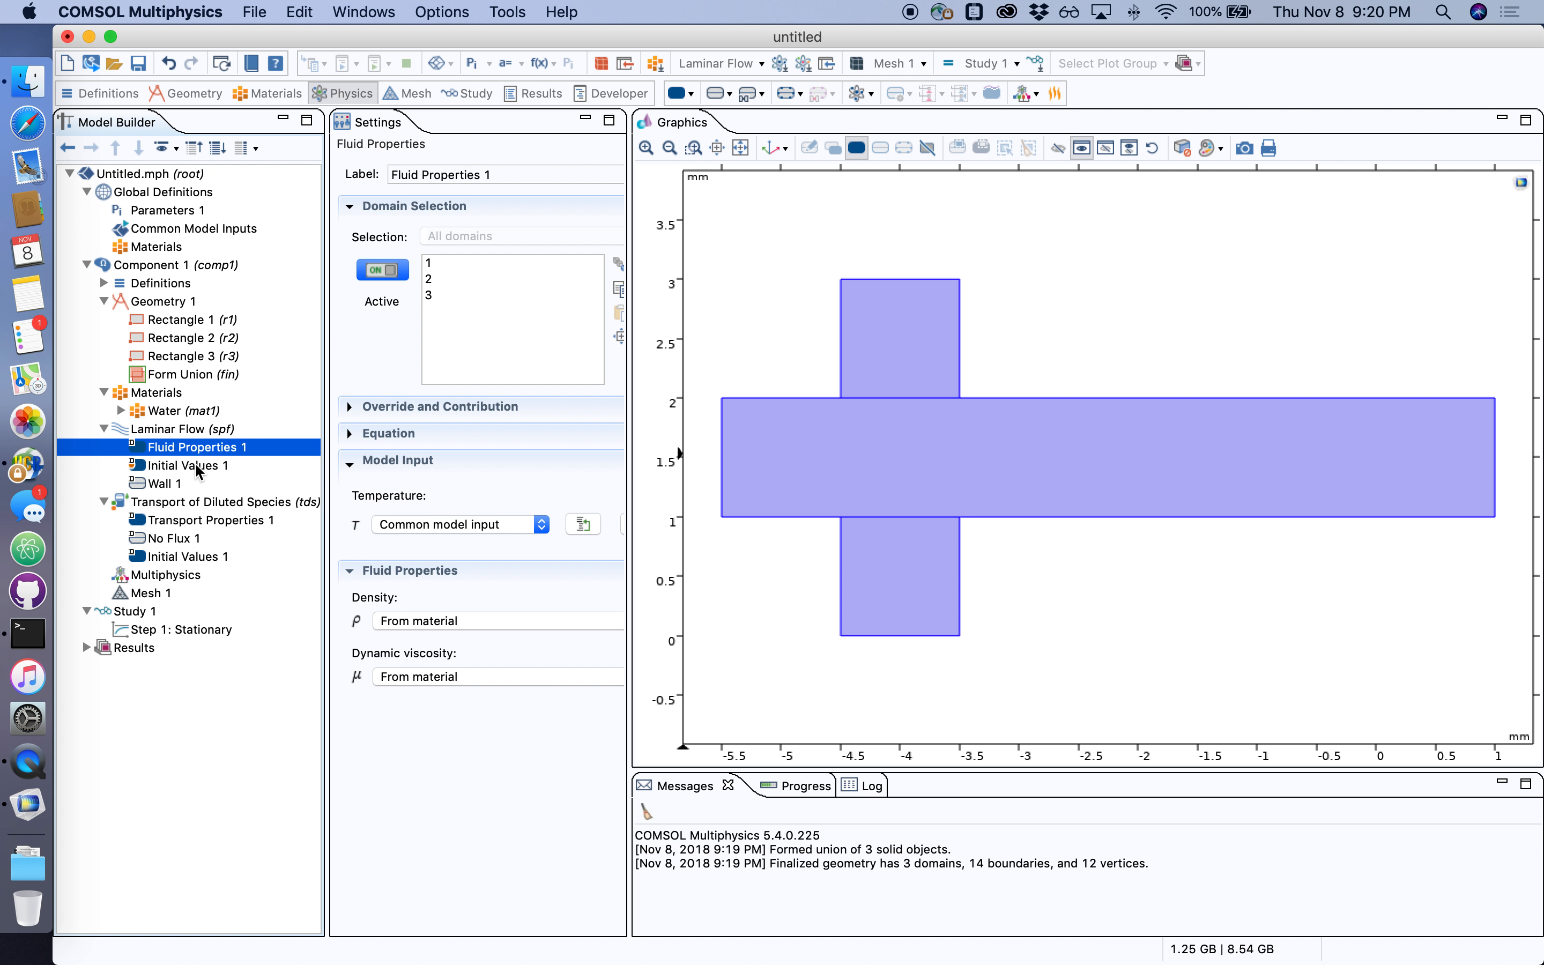
click(189, 467)
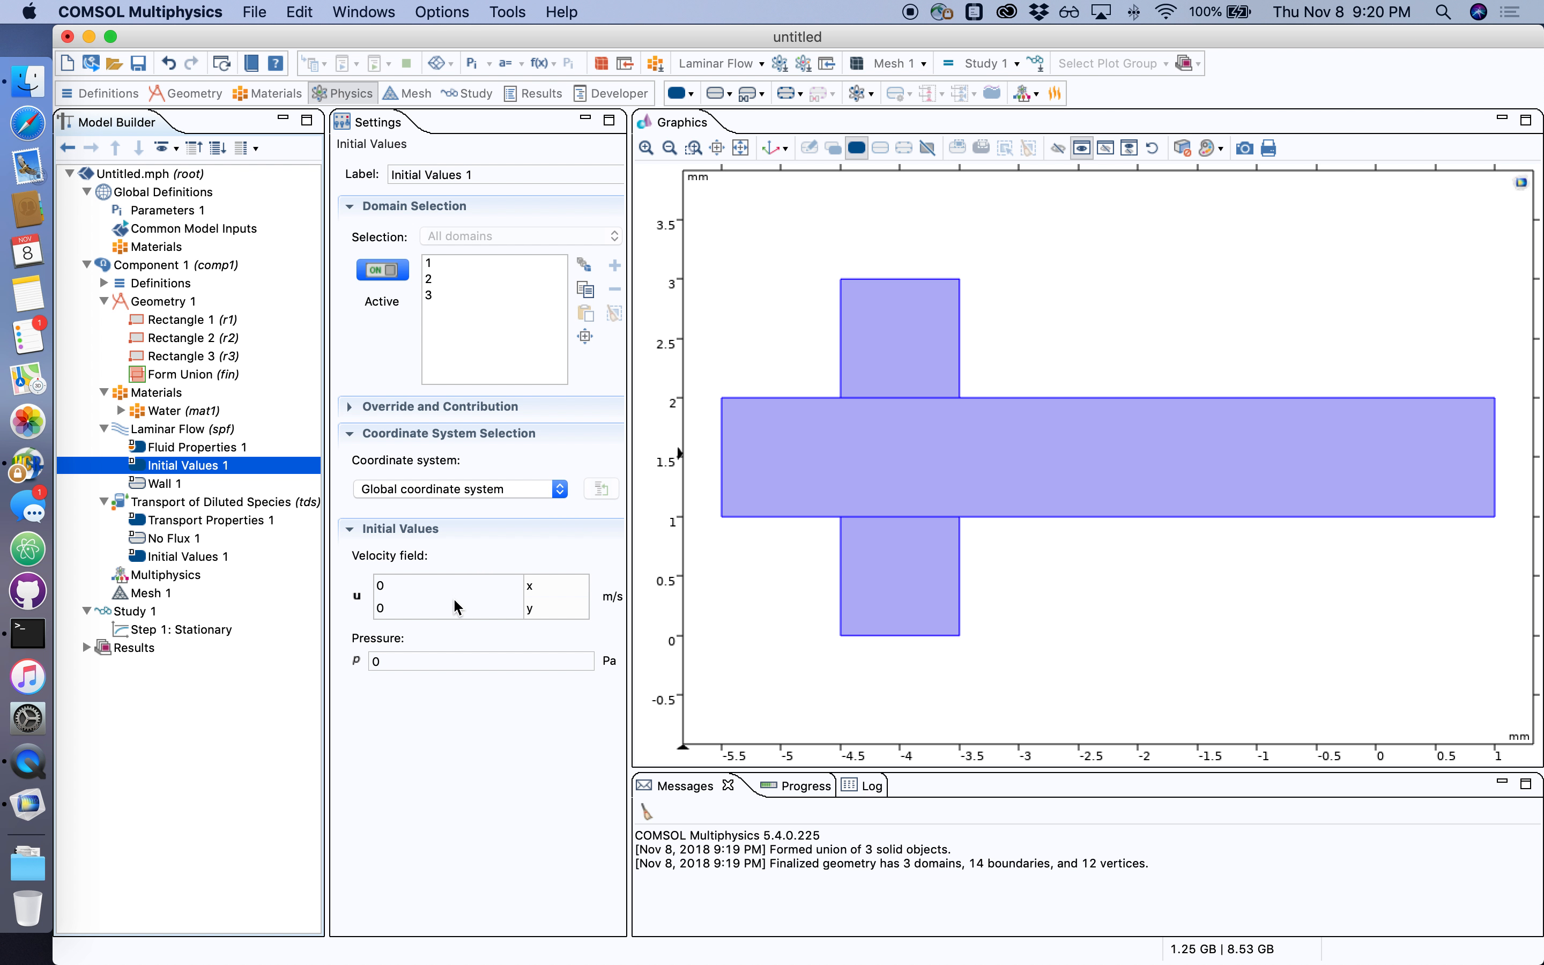
click(157, 483)
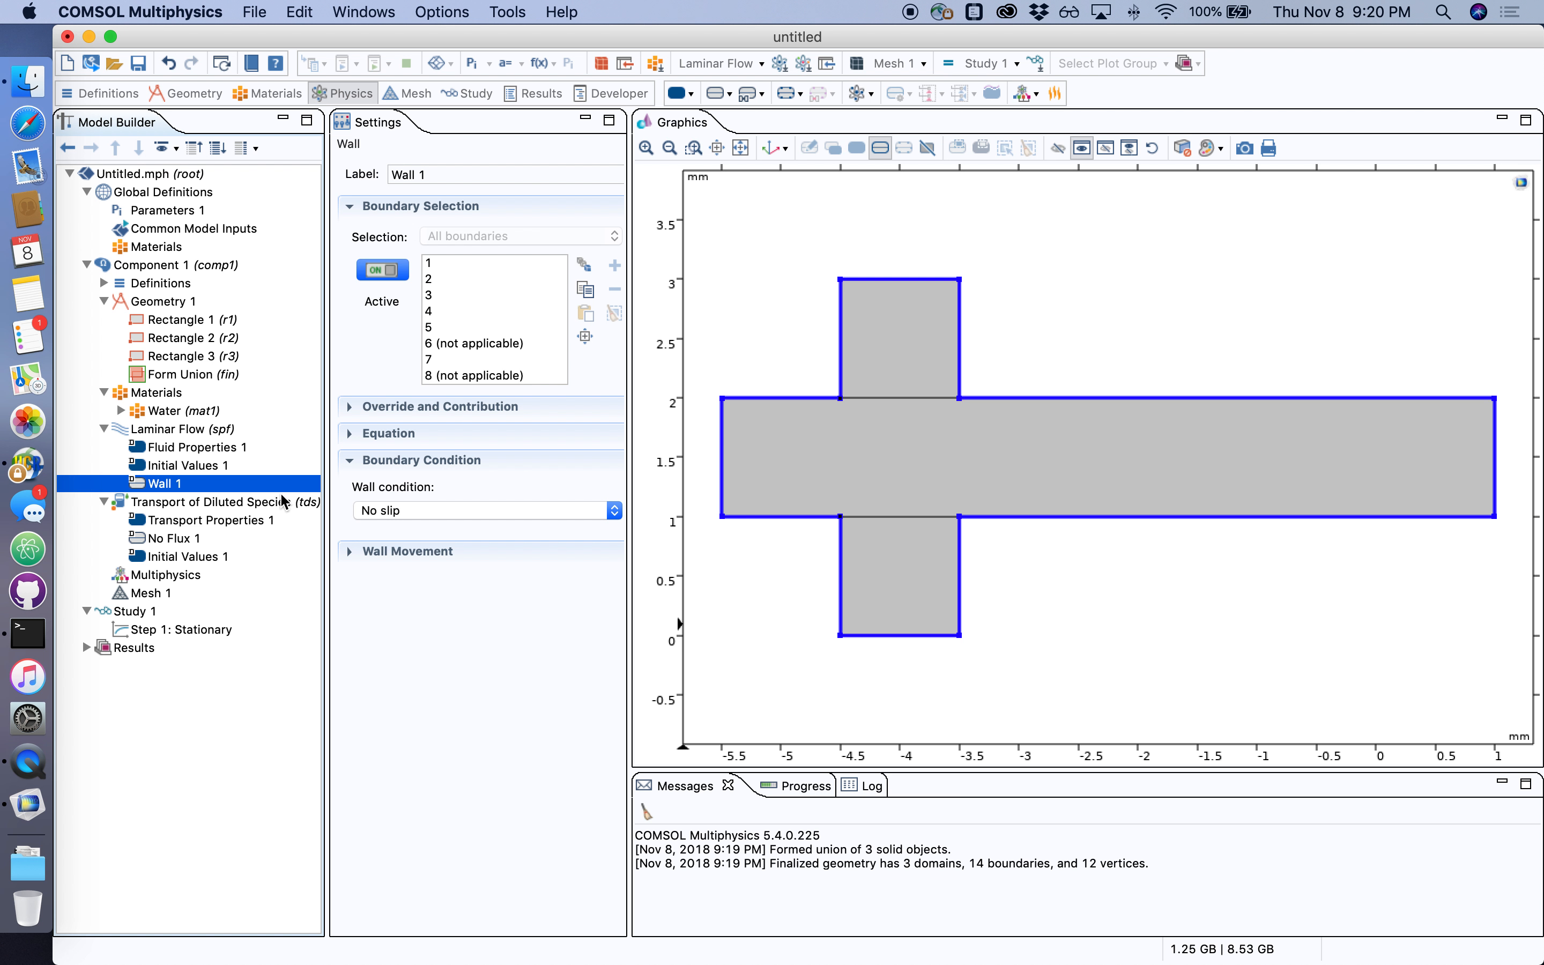
Step: Set the convection velocity field in Transport Properties 1 to Velocity field (spf), and review the species' no-flux and initial-value settings
click(185, 504)
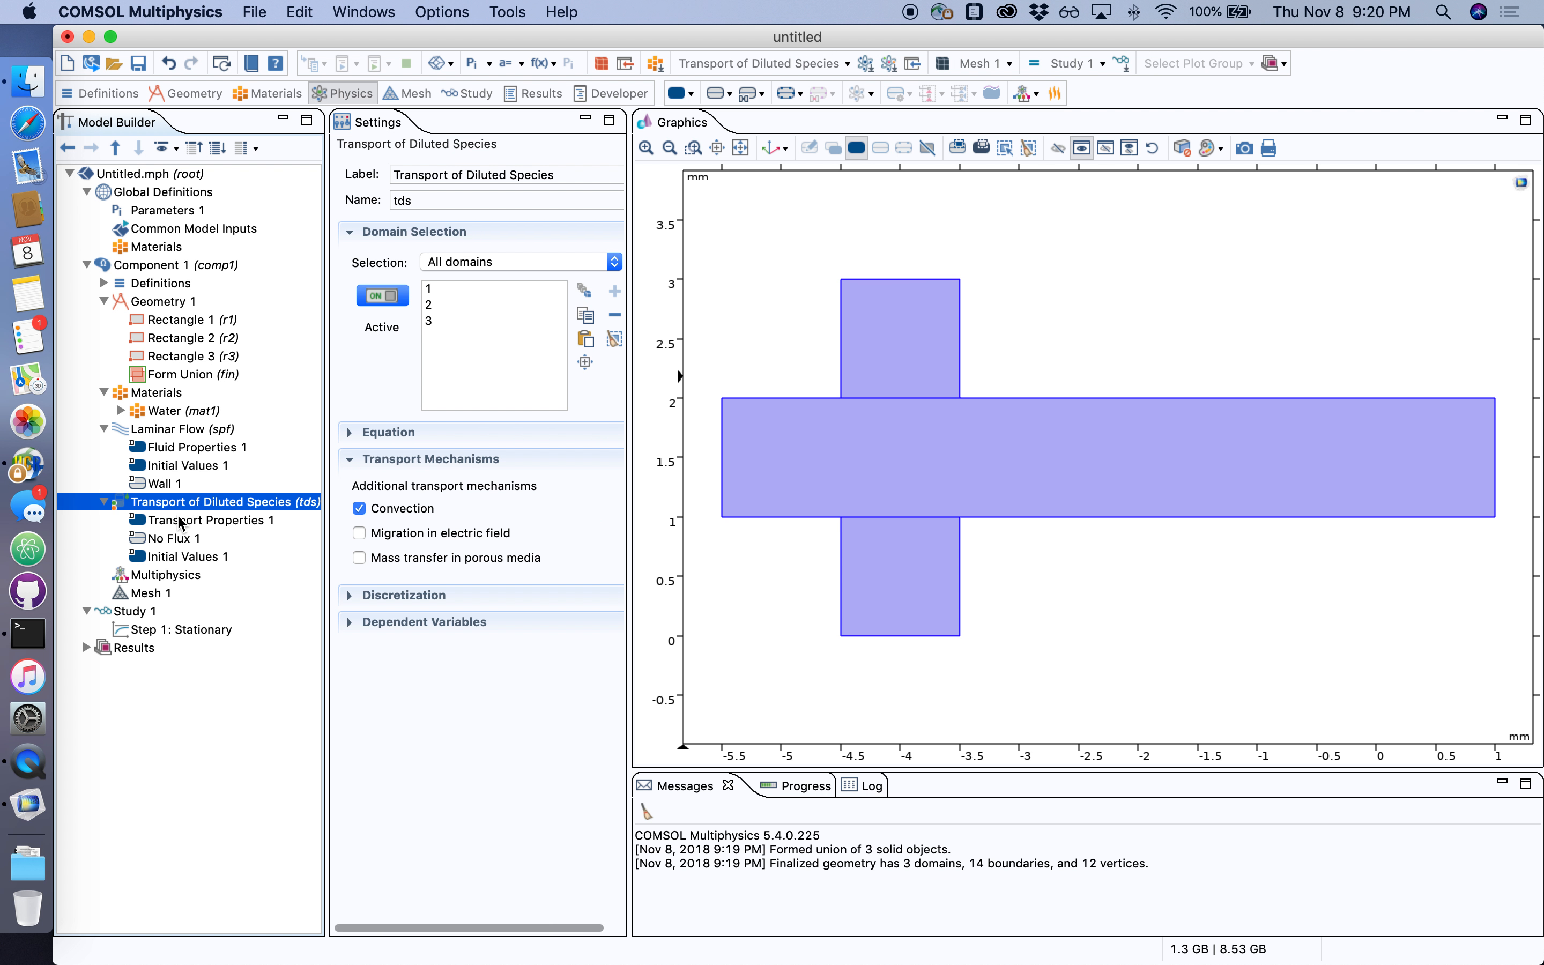
click(181, 520)
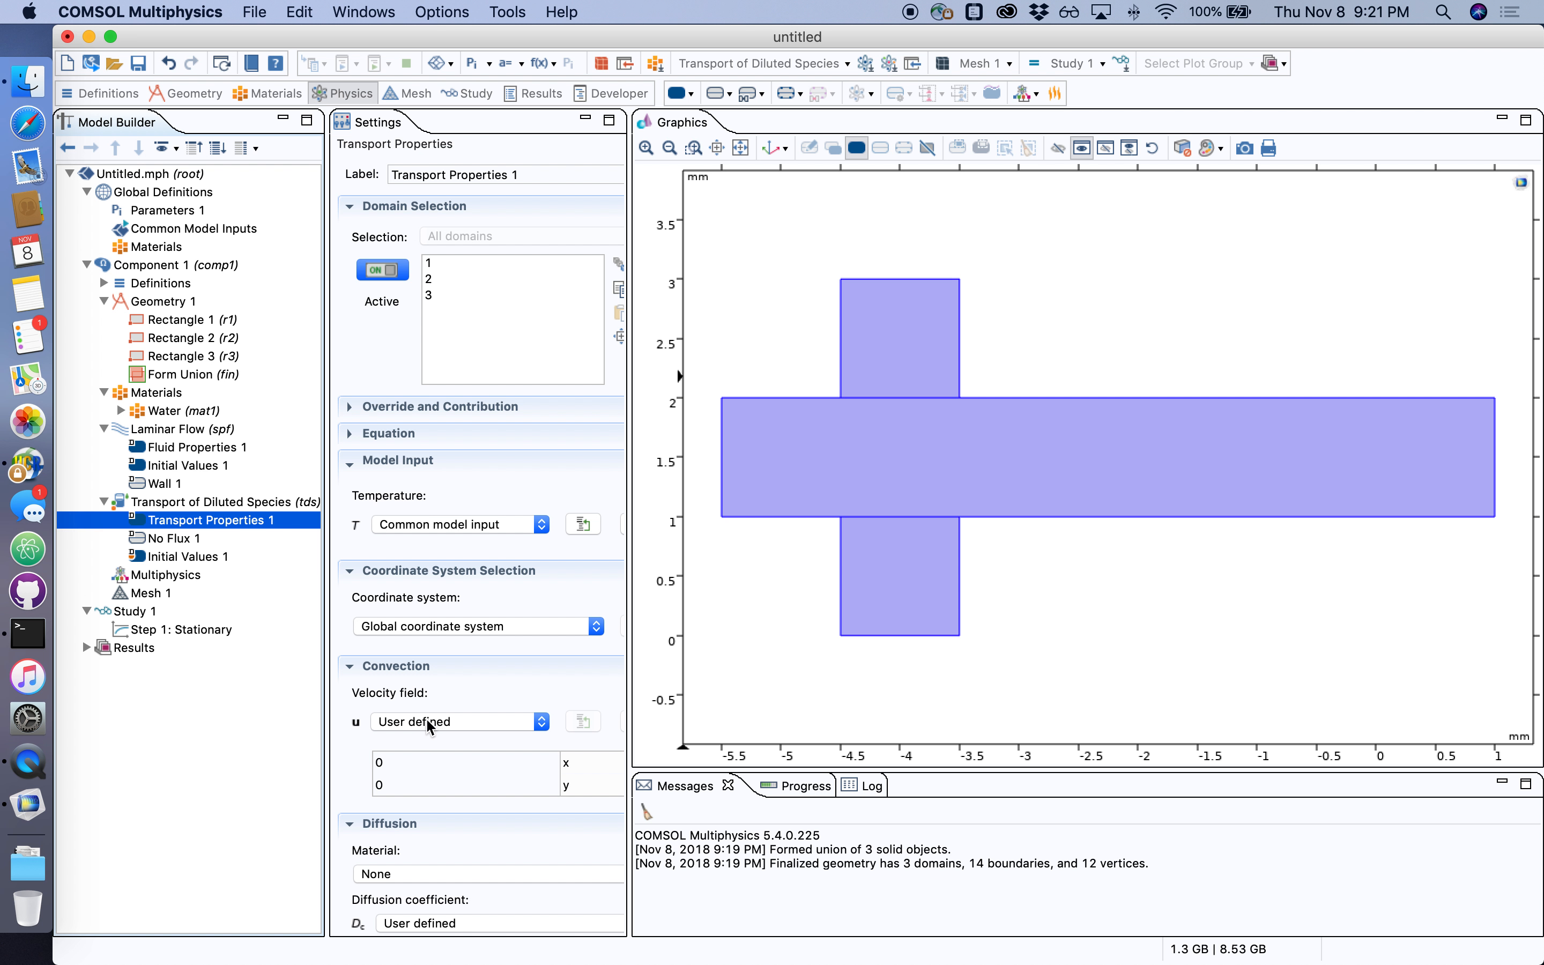
click(386, 721)
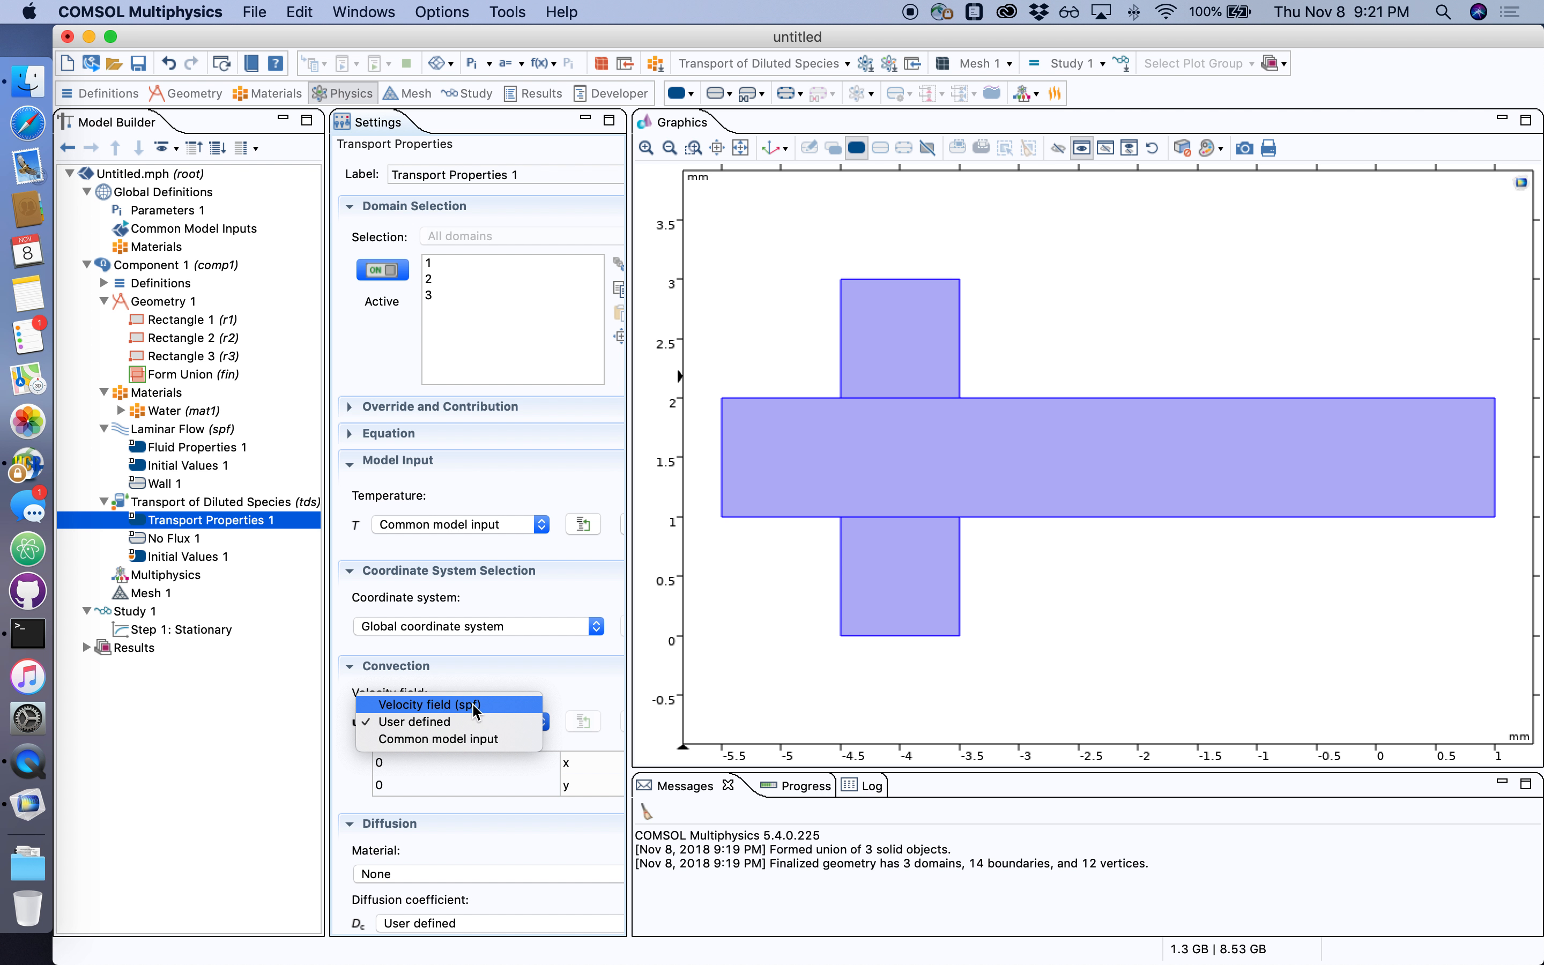
click(474, 706)
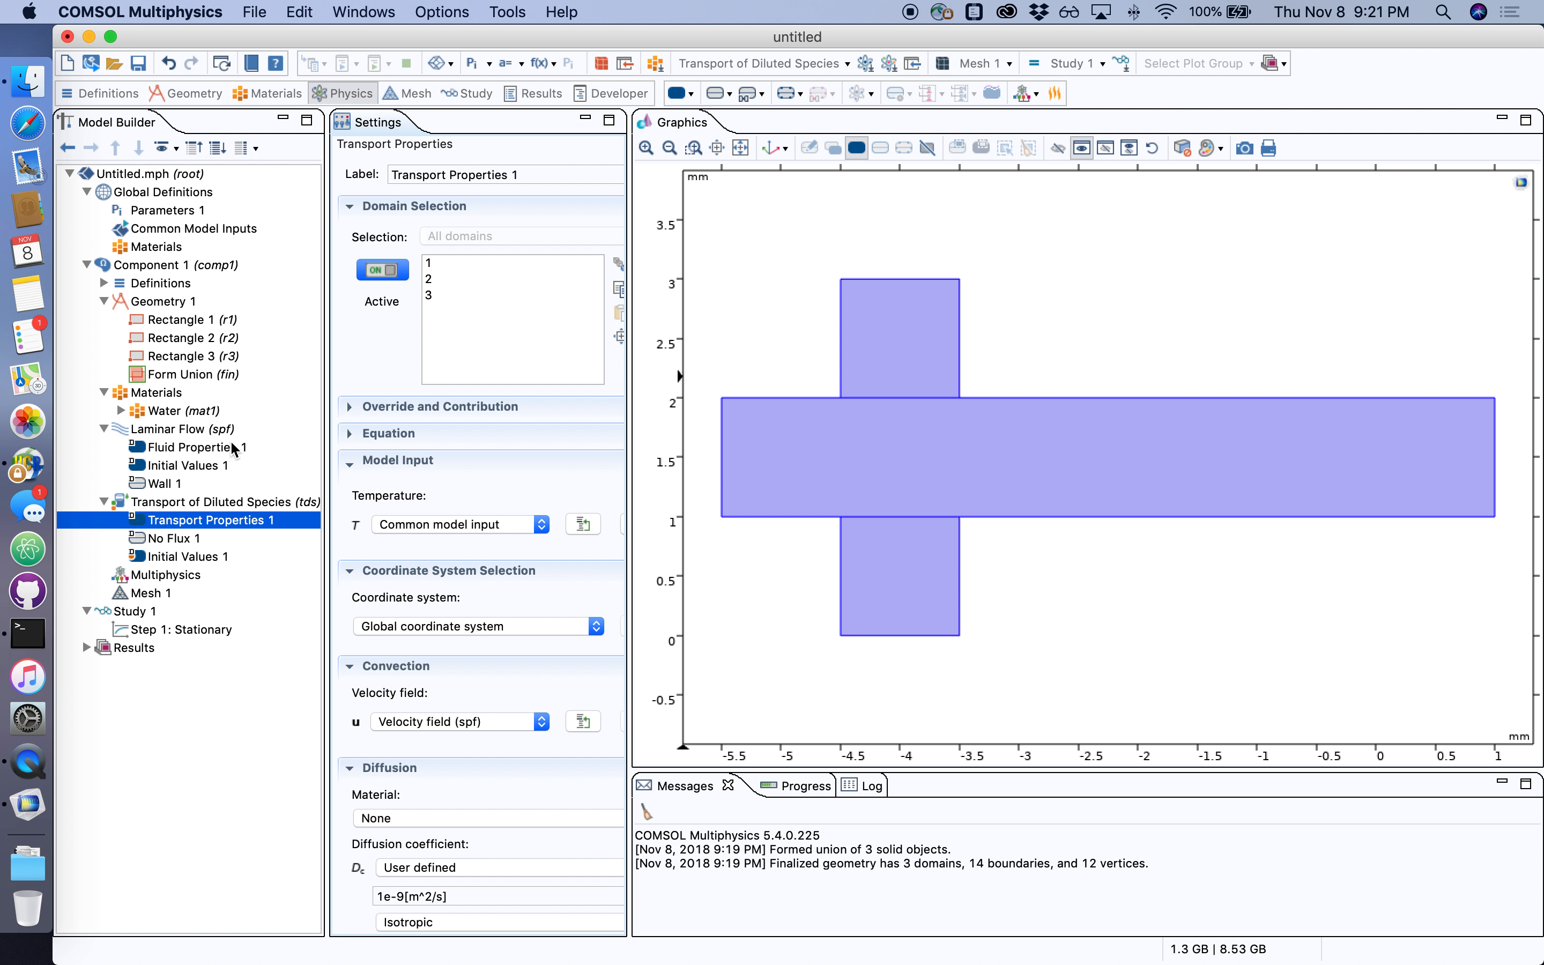
click(183, 540)
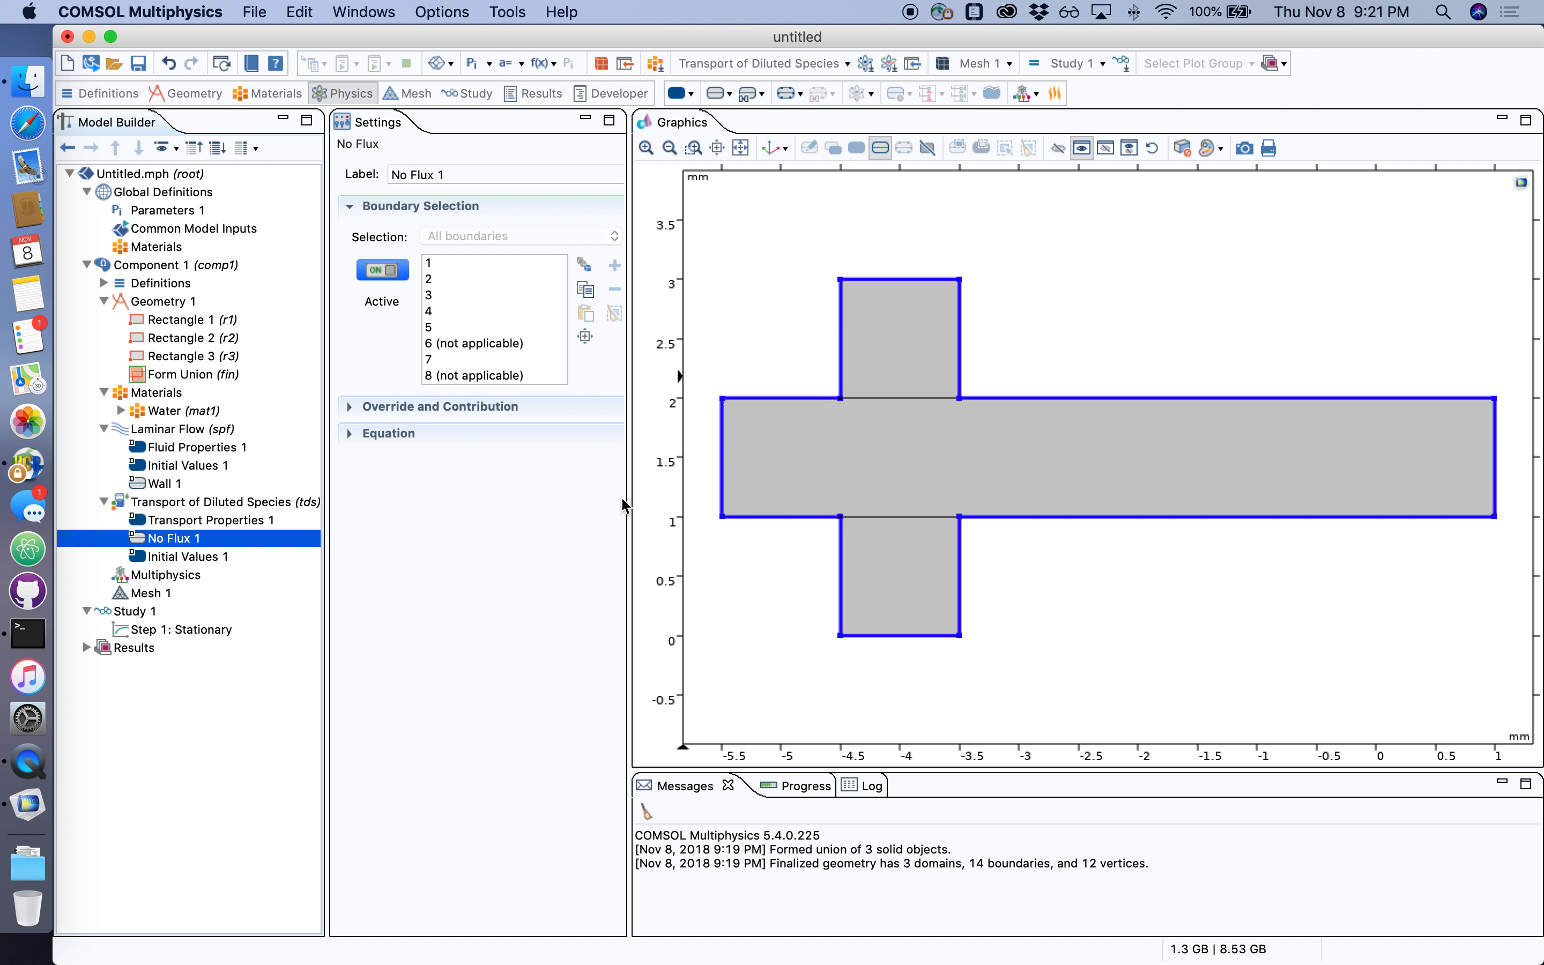
click(201, 562)
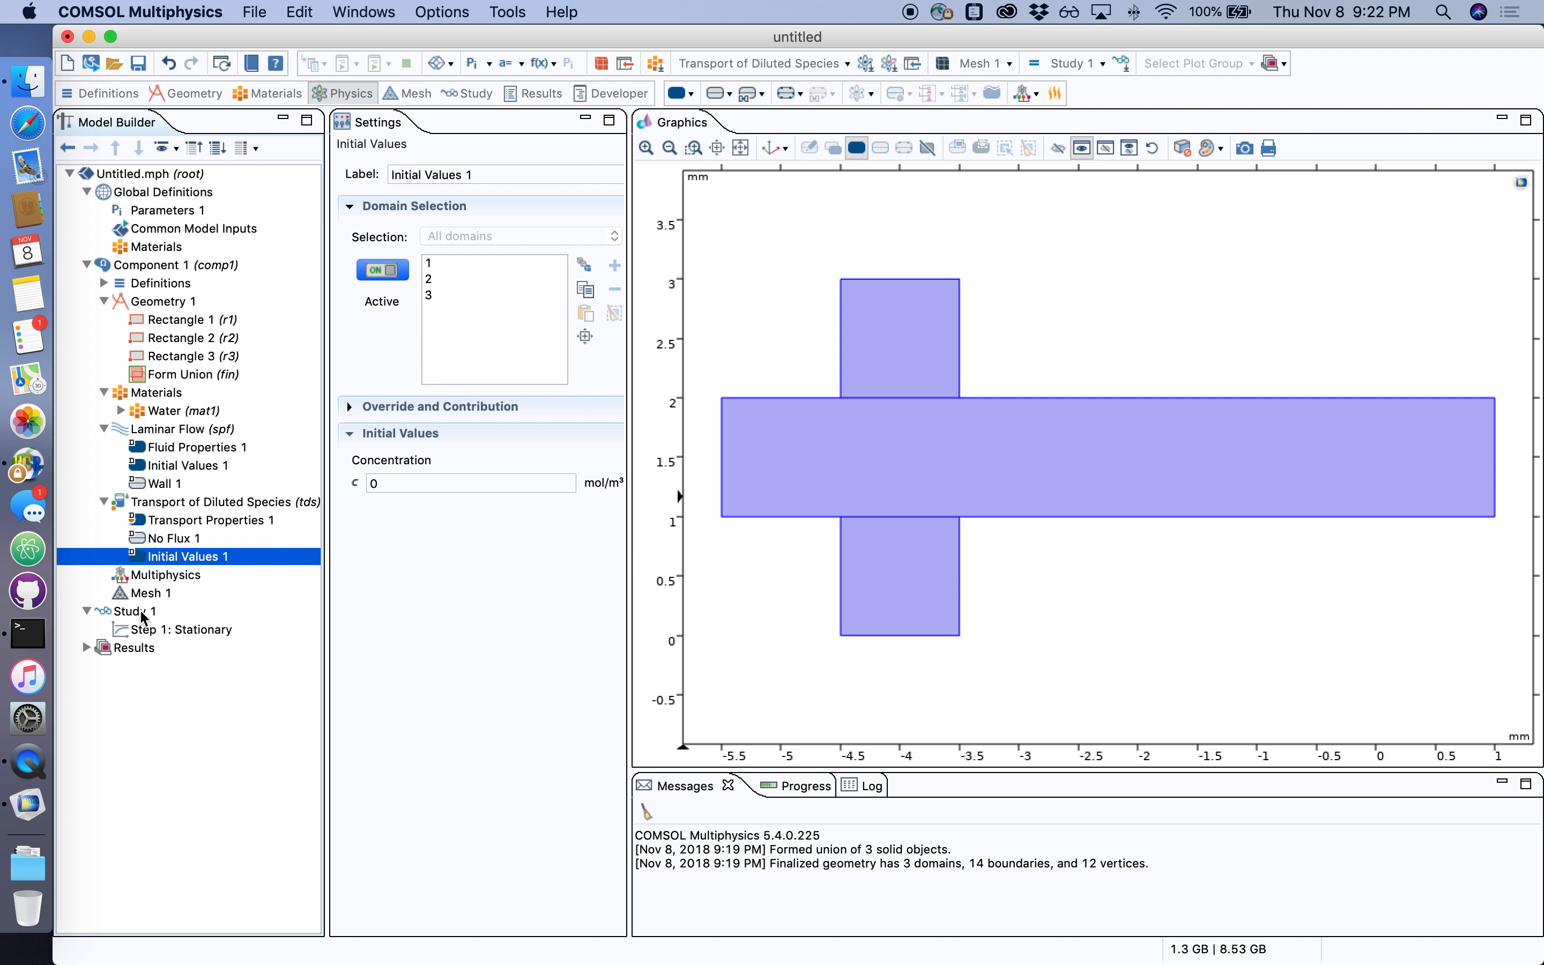
Step: Build the physics-controlled mesh with Normal element size
click(148, 595)
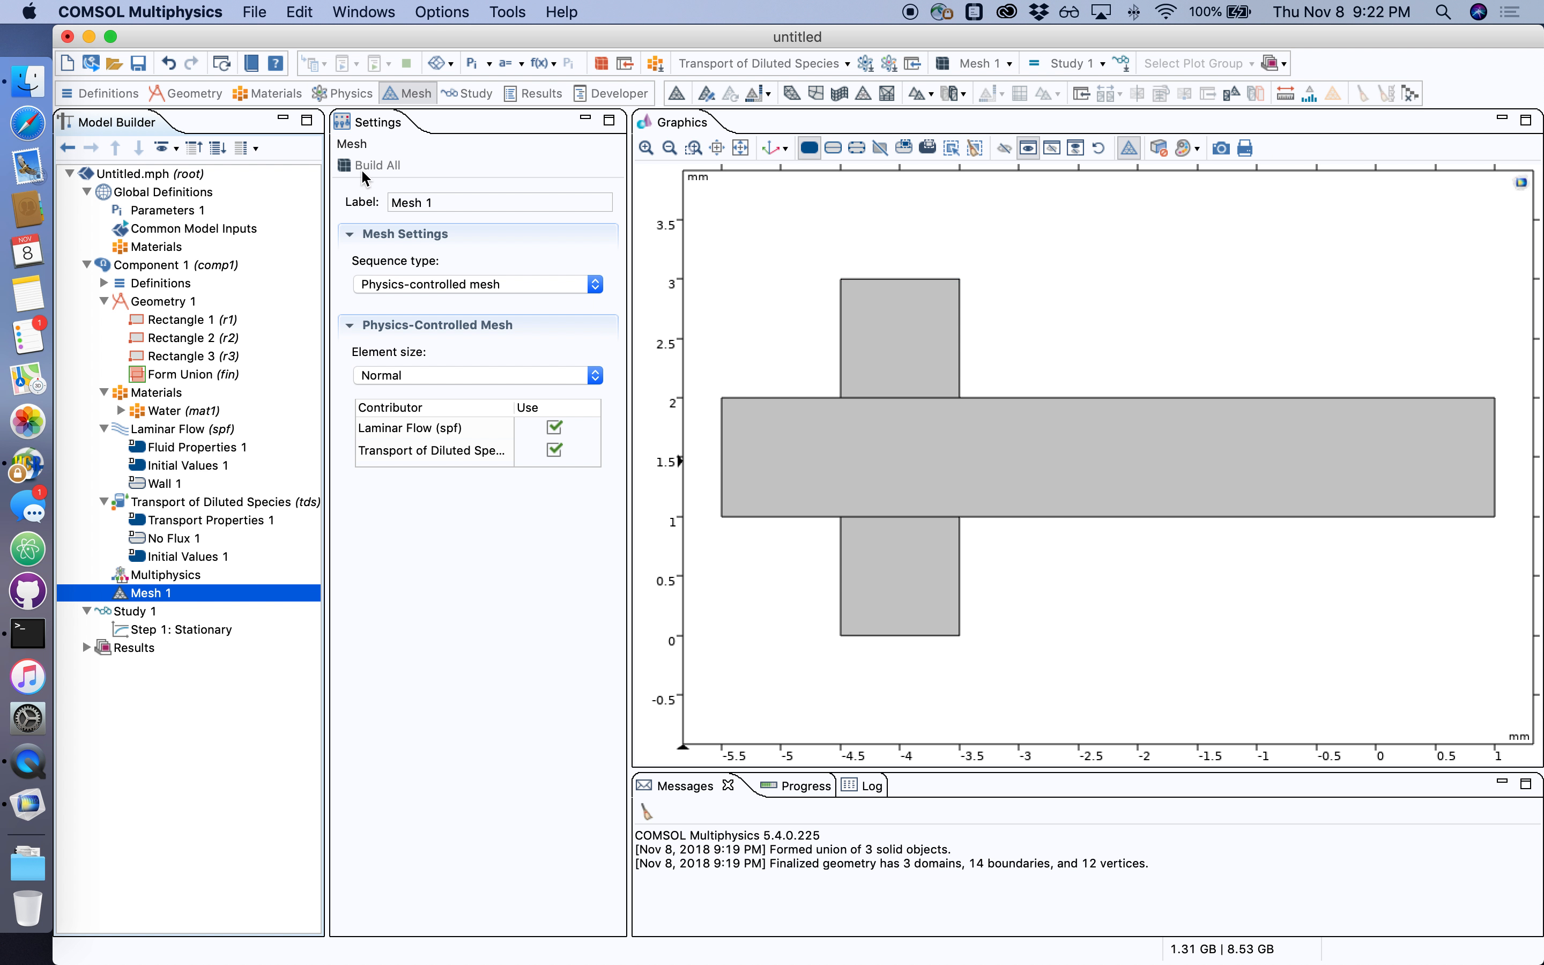
click(366, 164)
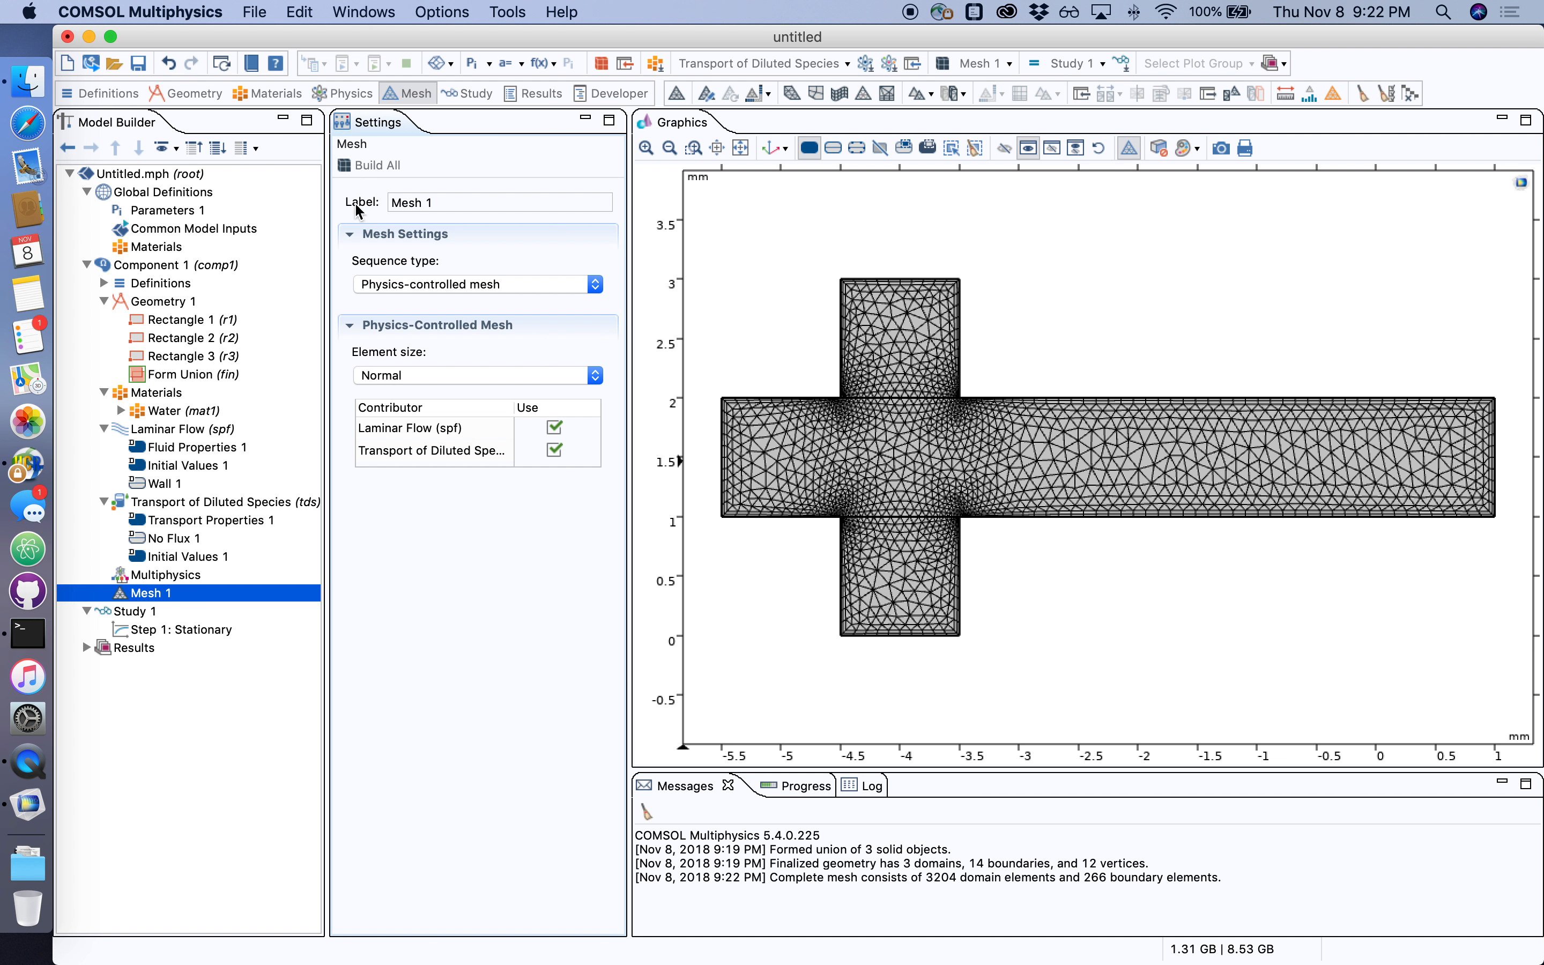
Step: Compute Study 1 and display the resulting pressure and concentration plots
click(131, 612)
right_click(131, 616)
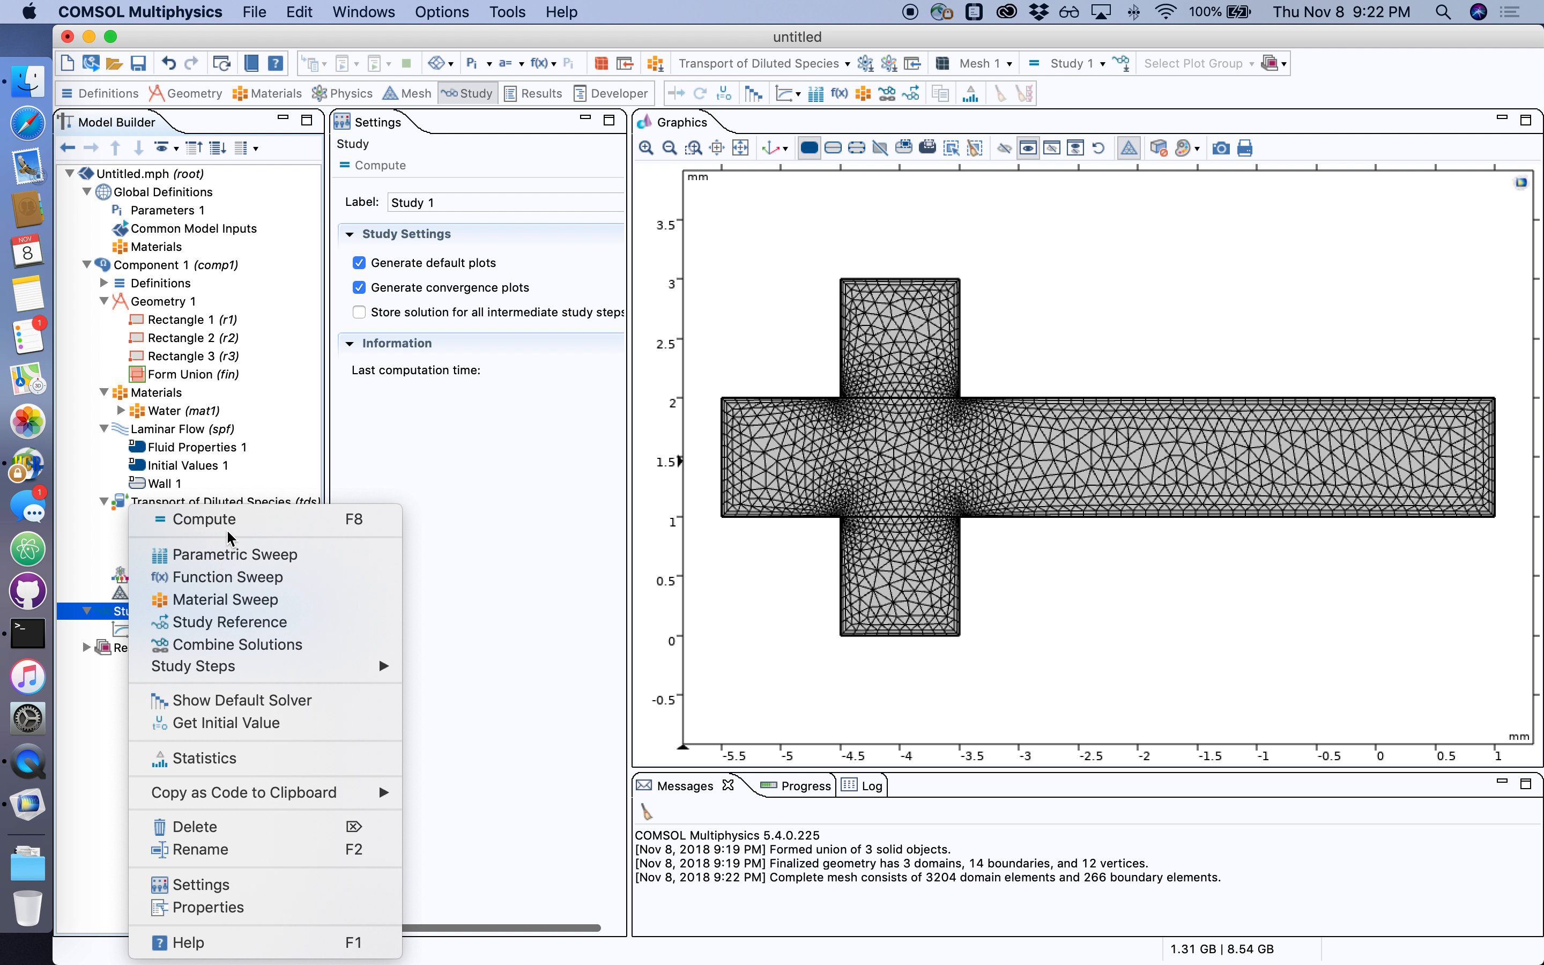
click(165, 621)
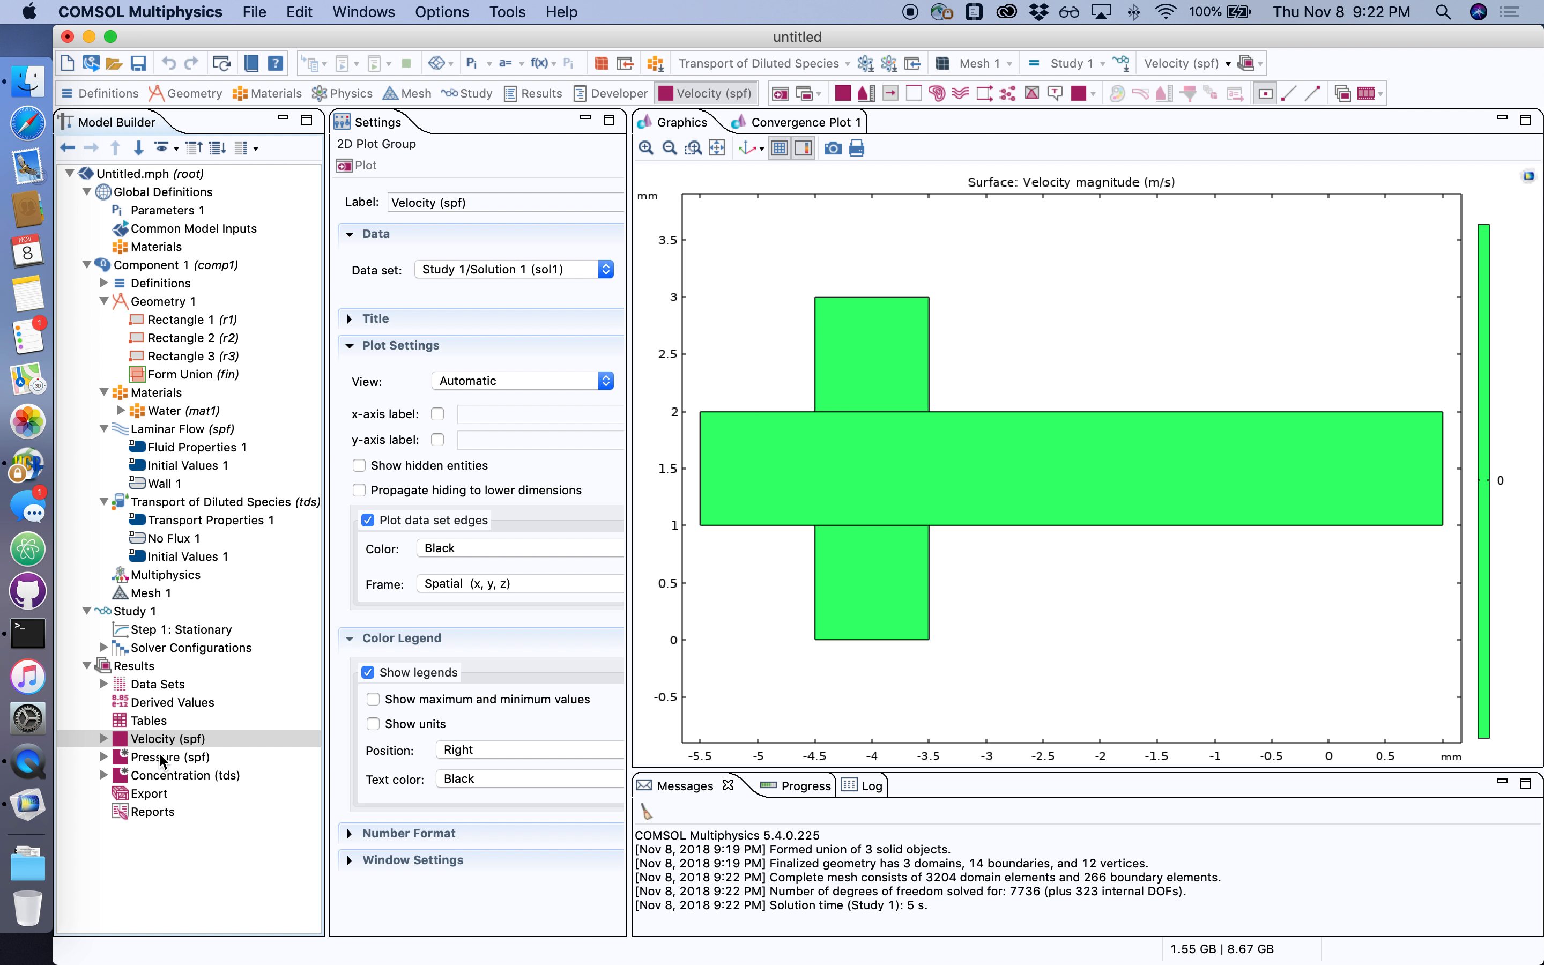
click(165, 757)
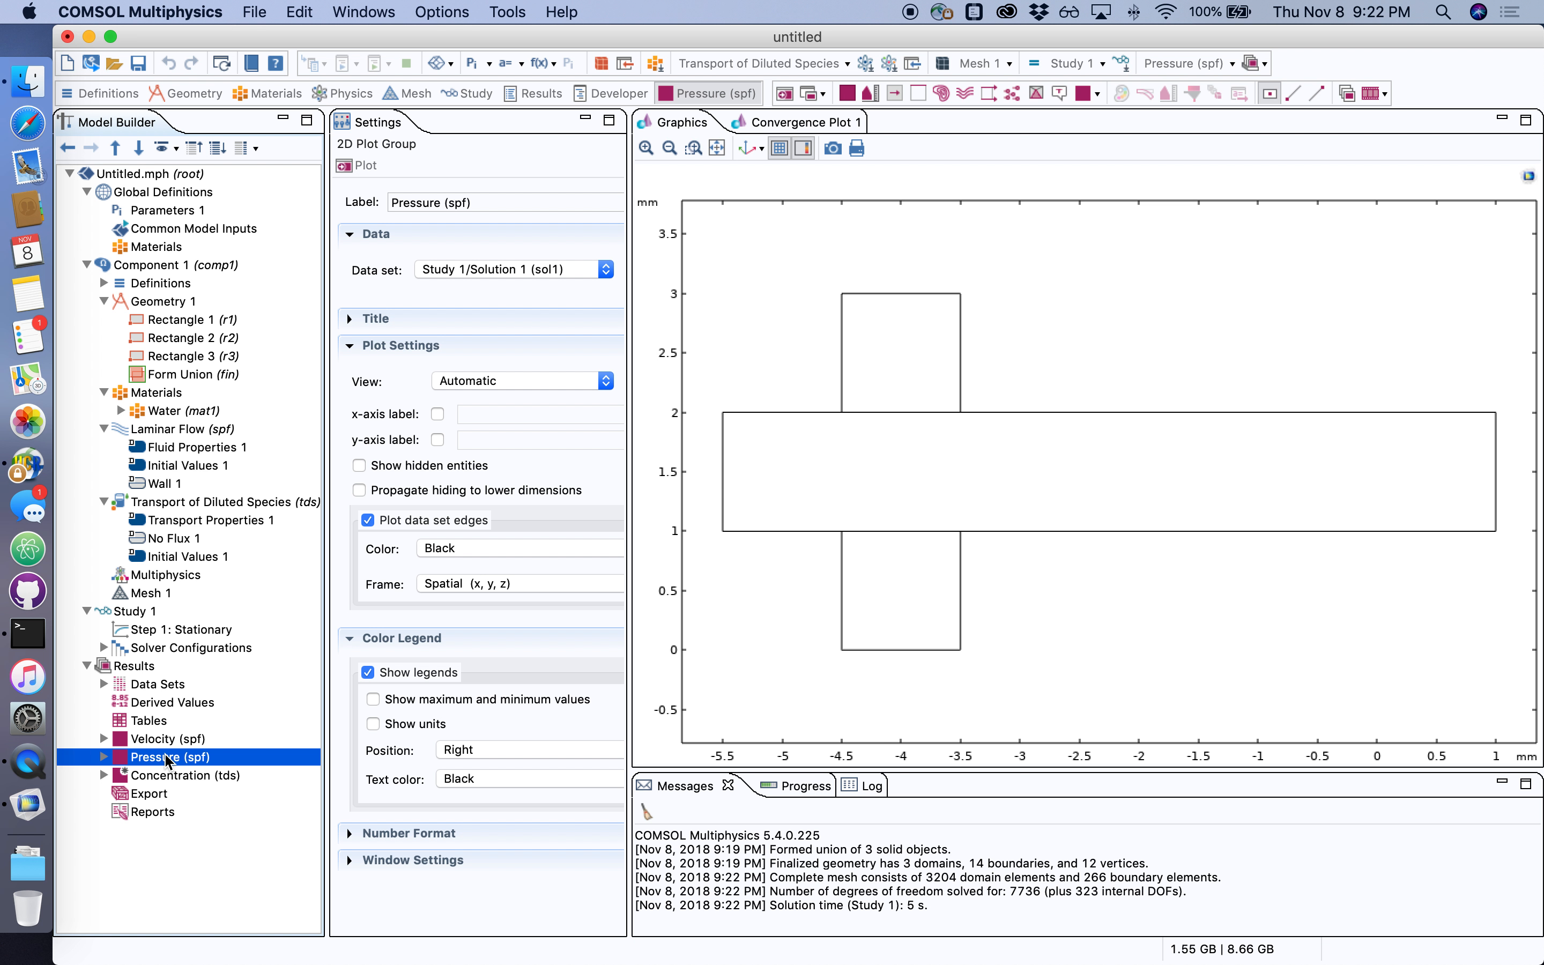
click(175, 774)
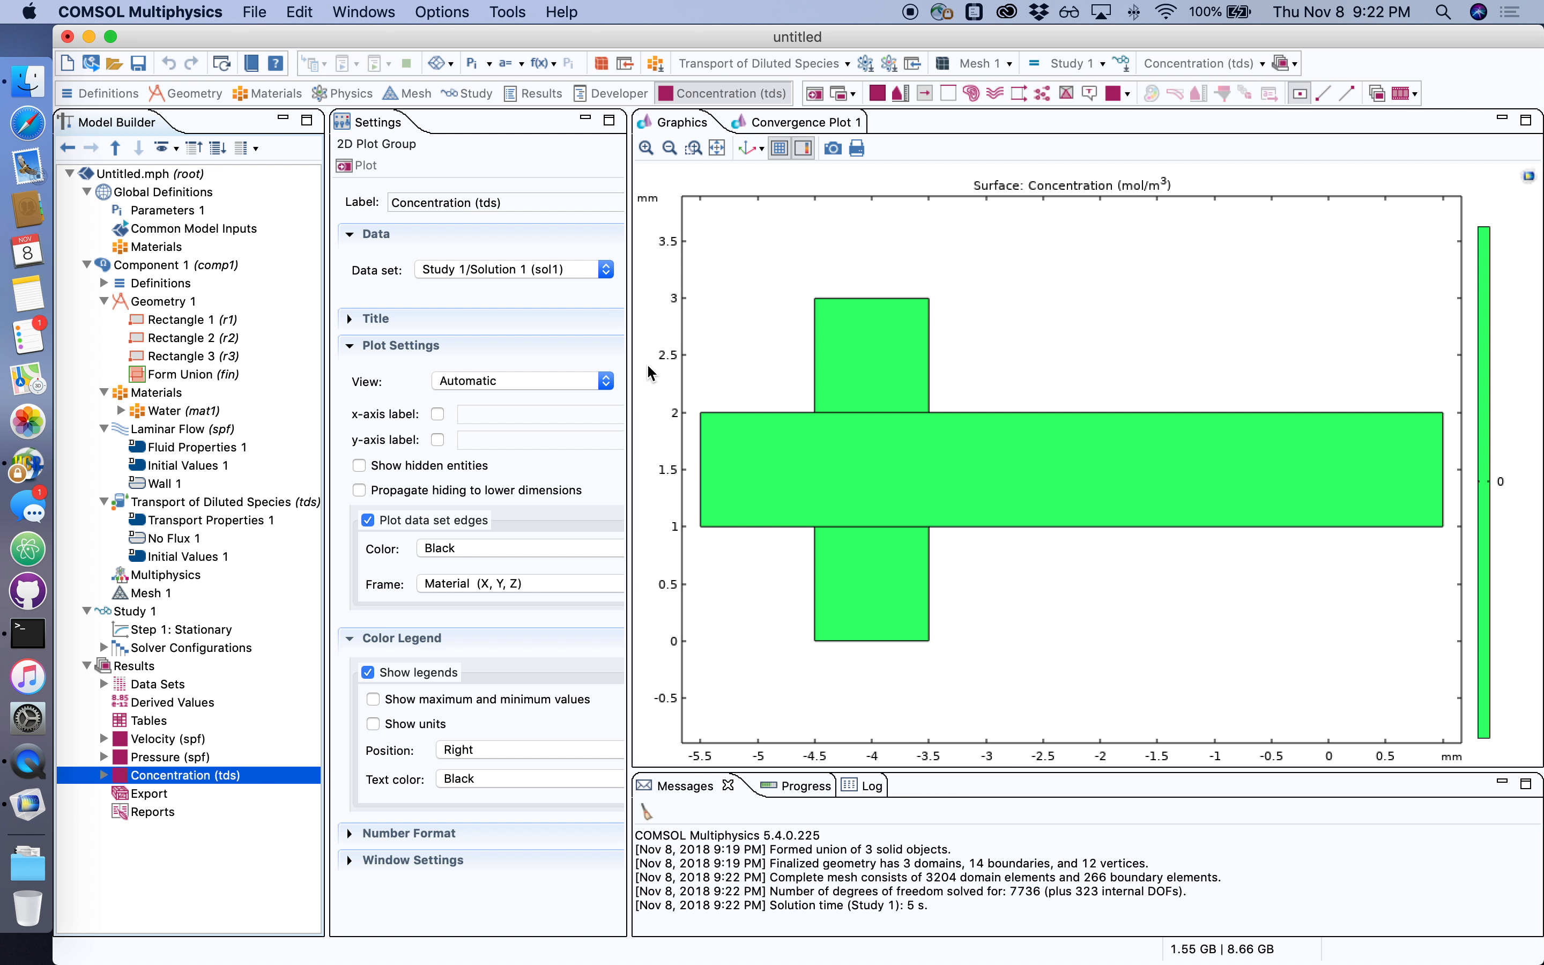
Step: Add a Laminar Flow inlet on the horizontal channel's left end and both side channels' outer ends with 0.001 m/s normal inflow velocity
right_click(161, 429)
click(211, 472)
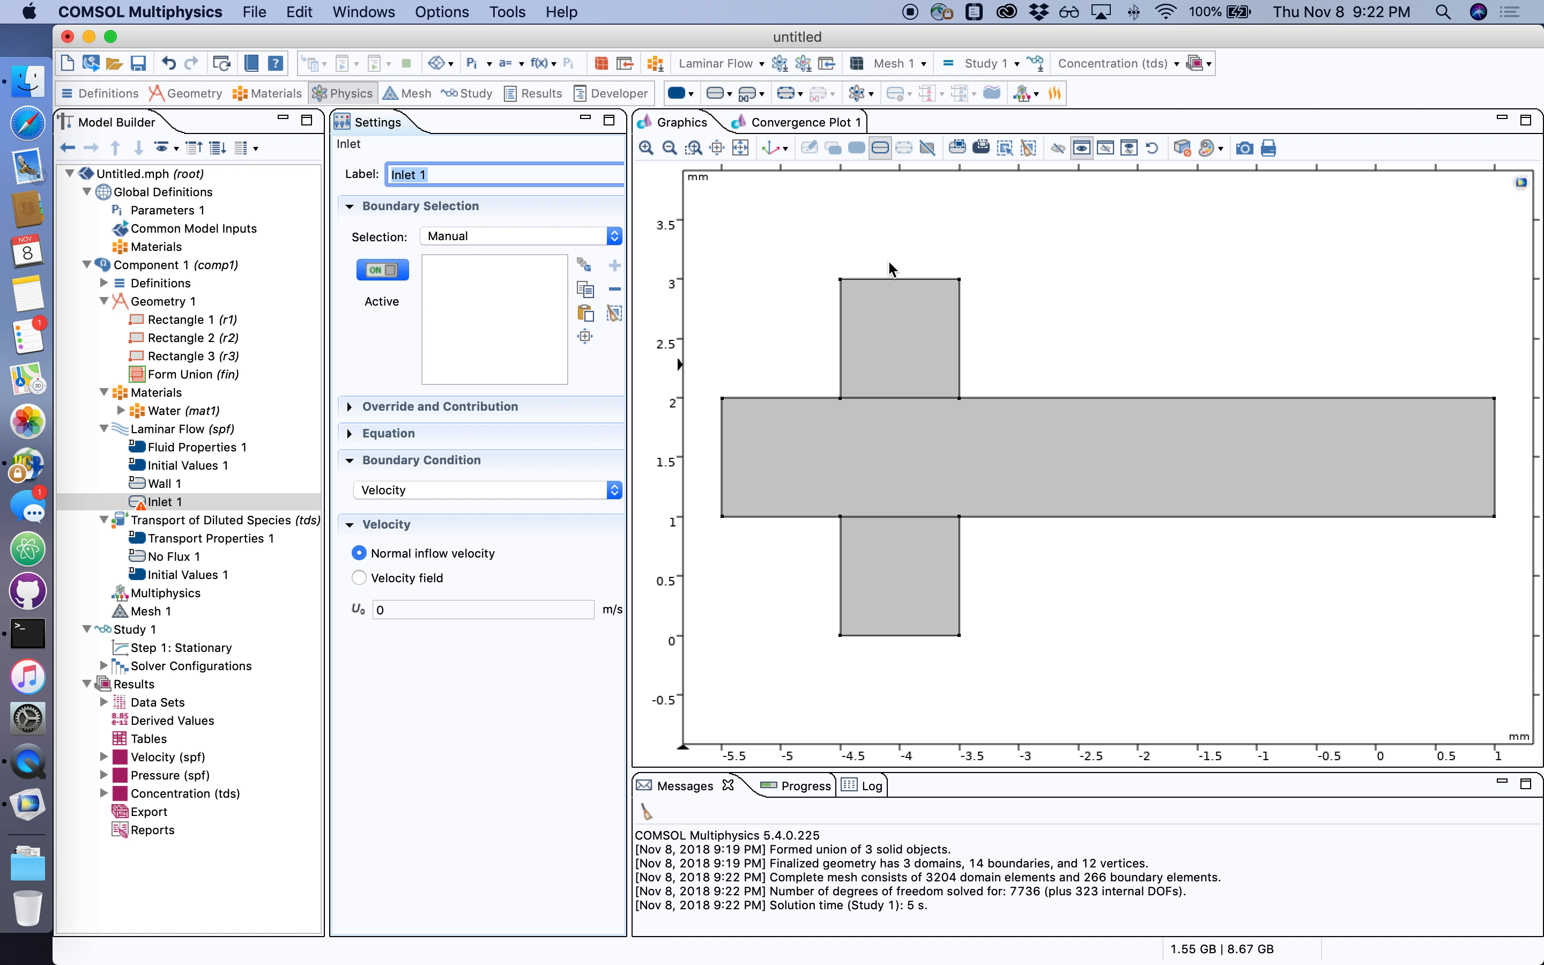
click(903, 279)
click(722, 456)
click(899, 636)
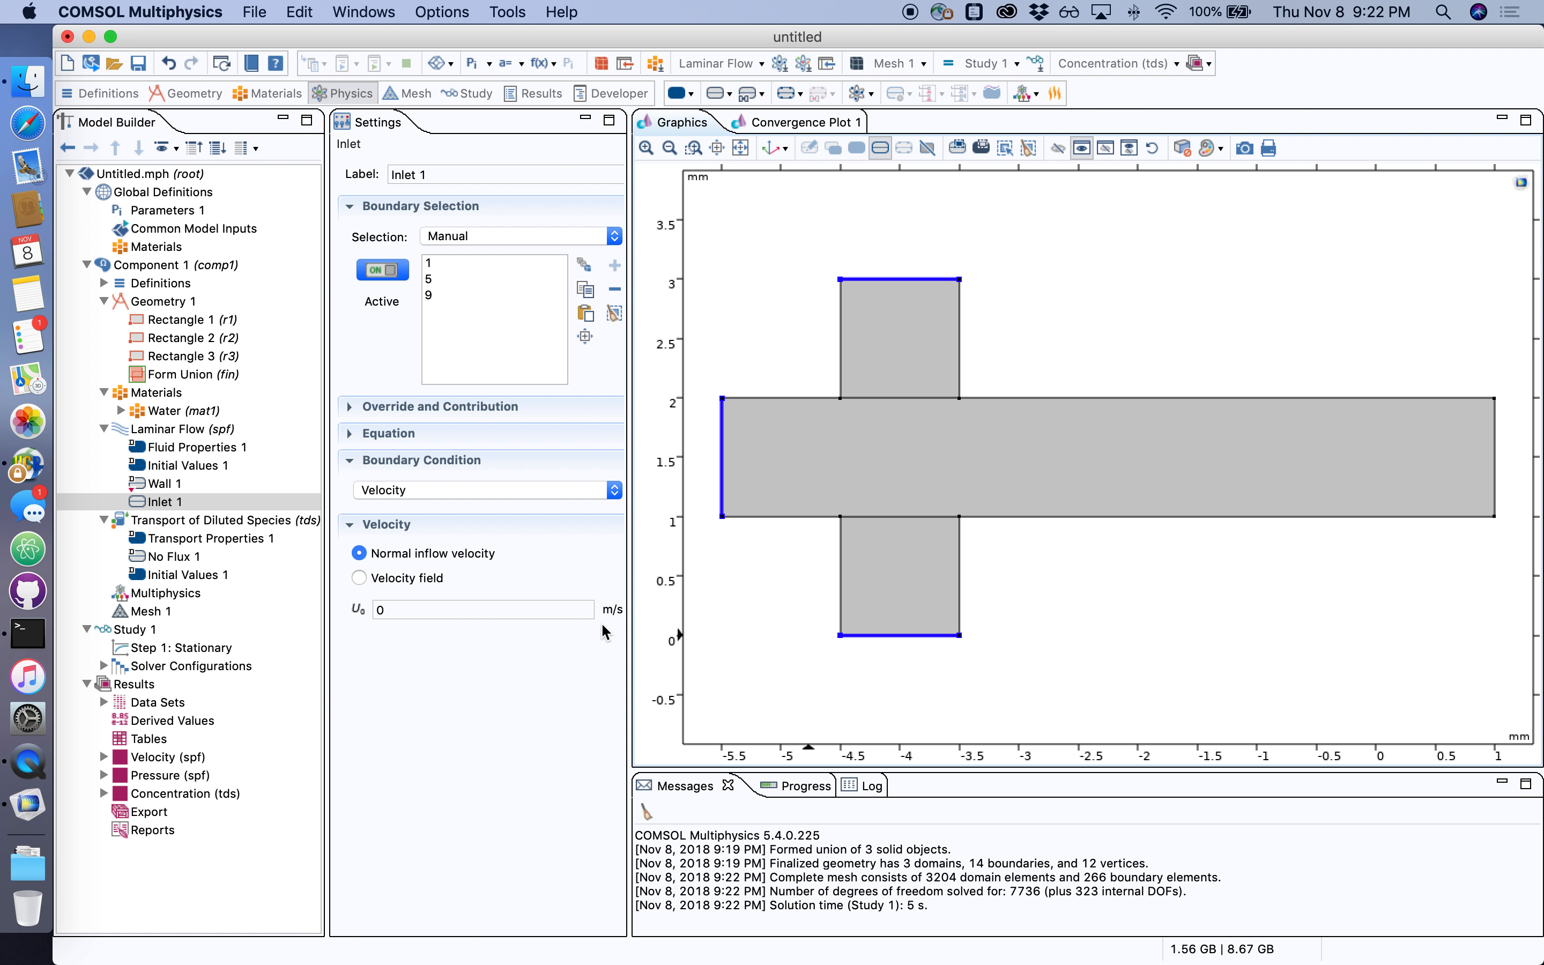
click(424, 609)
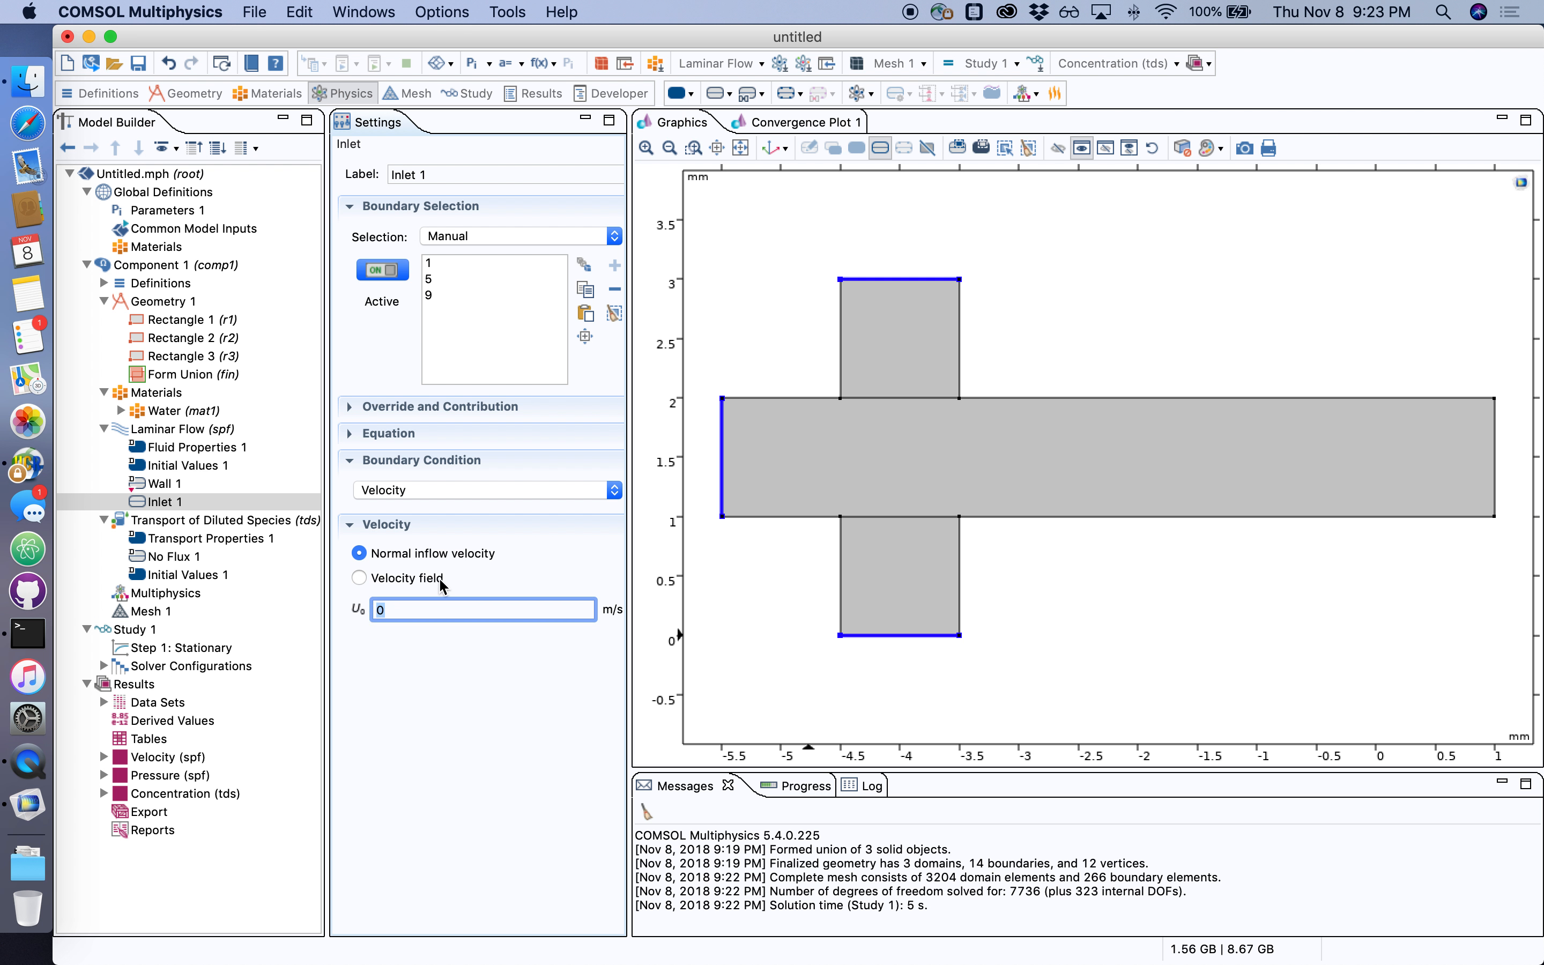
text(001)
Step: Add a Laminar Flow outlet on the right end of the horizontal channel and recompute Study 1
right_click(170, 431)
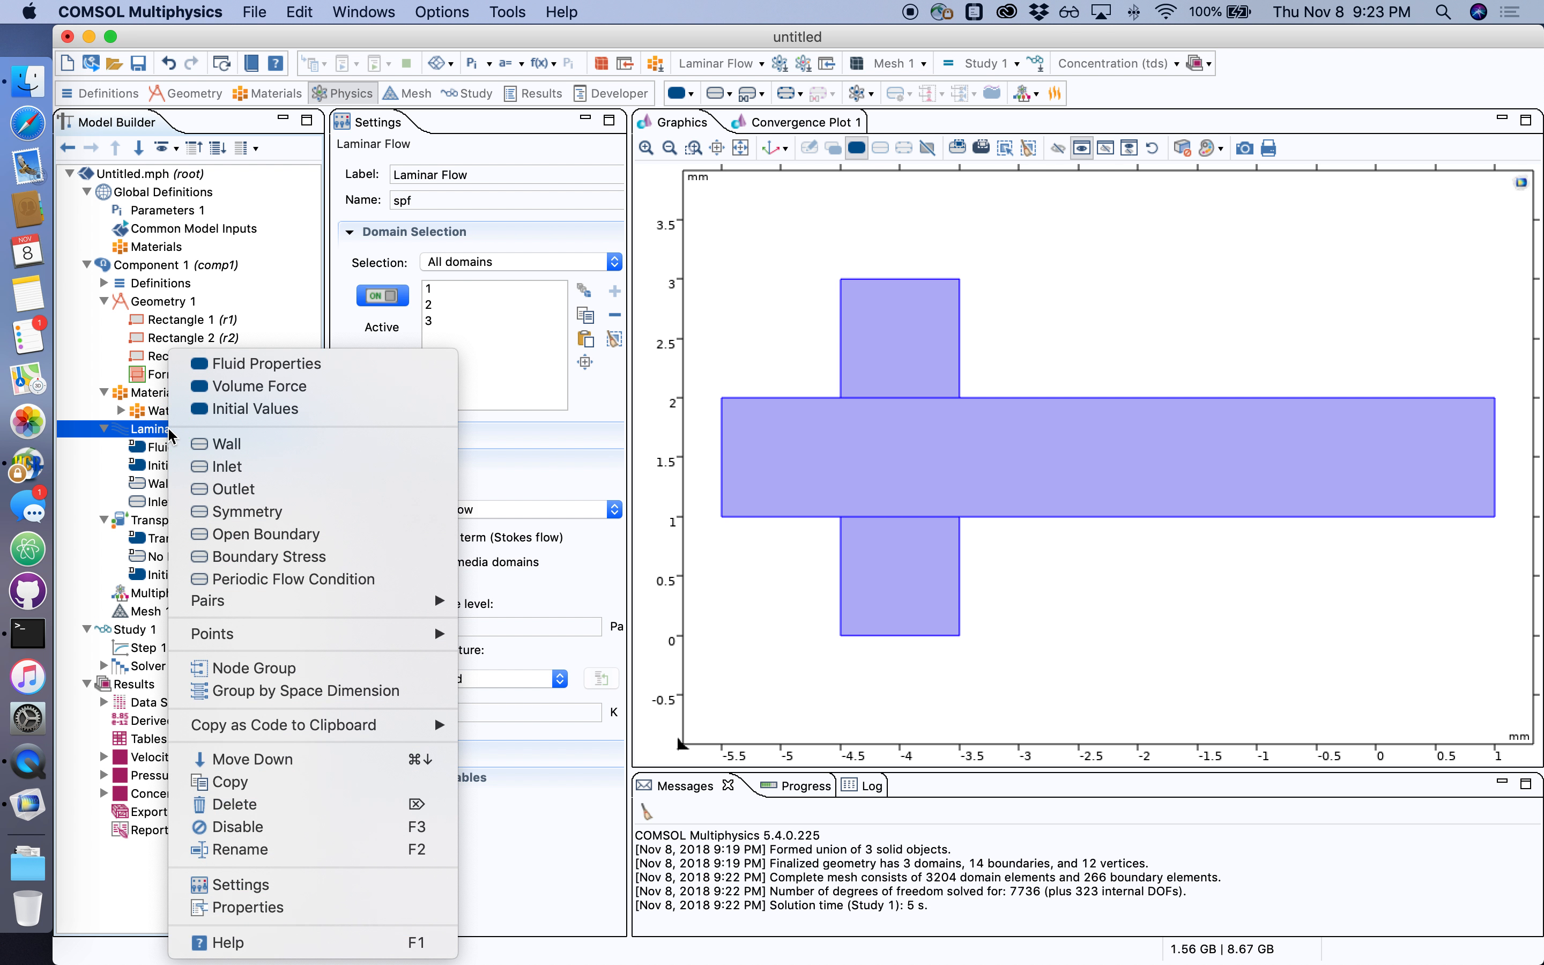
click(241, 490)
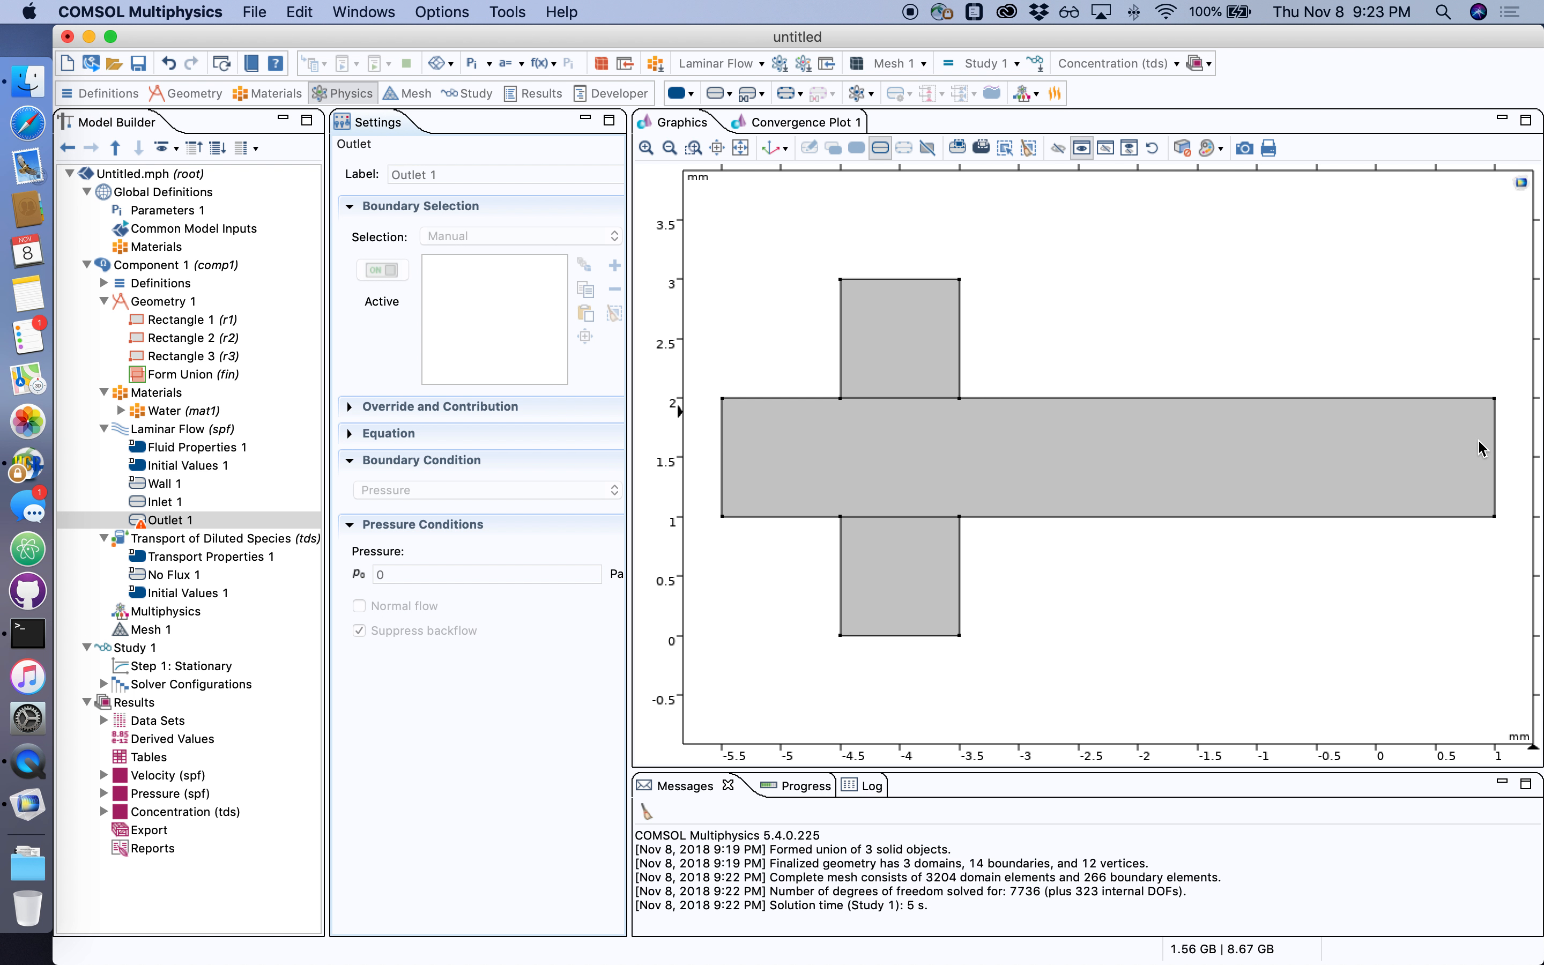
click(1493, 473)
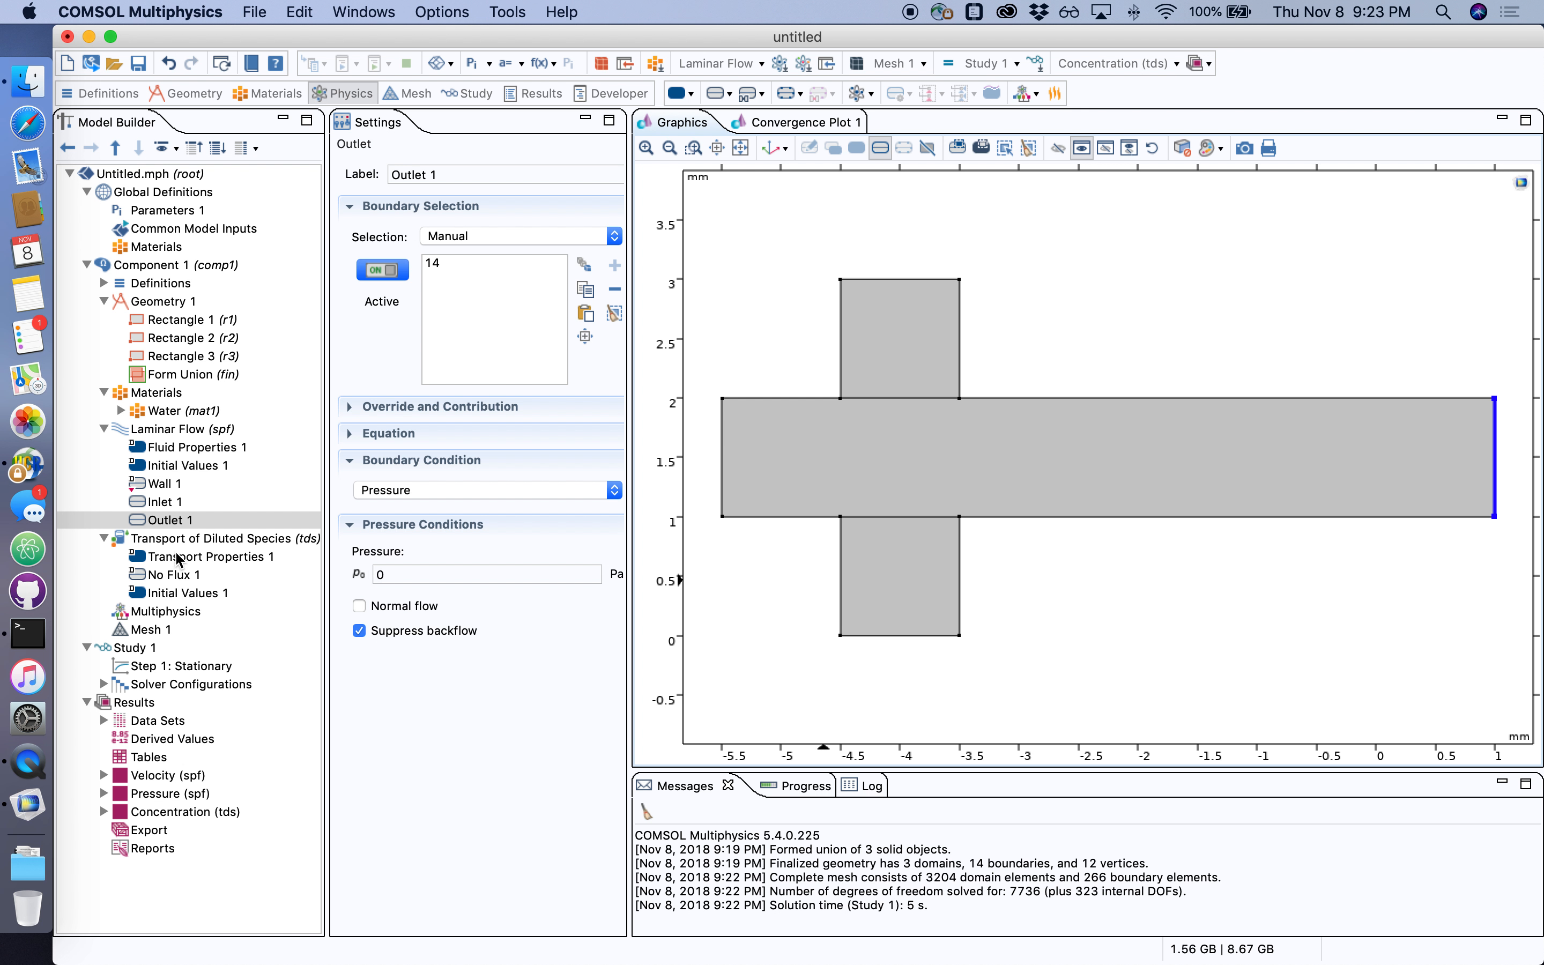
click(139, 648)
click(372, 167)
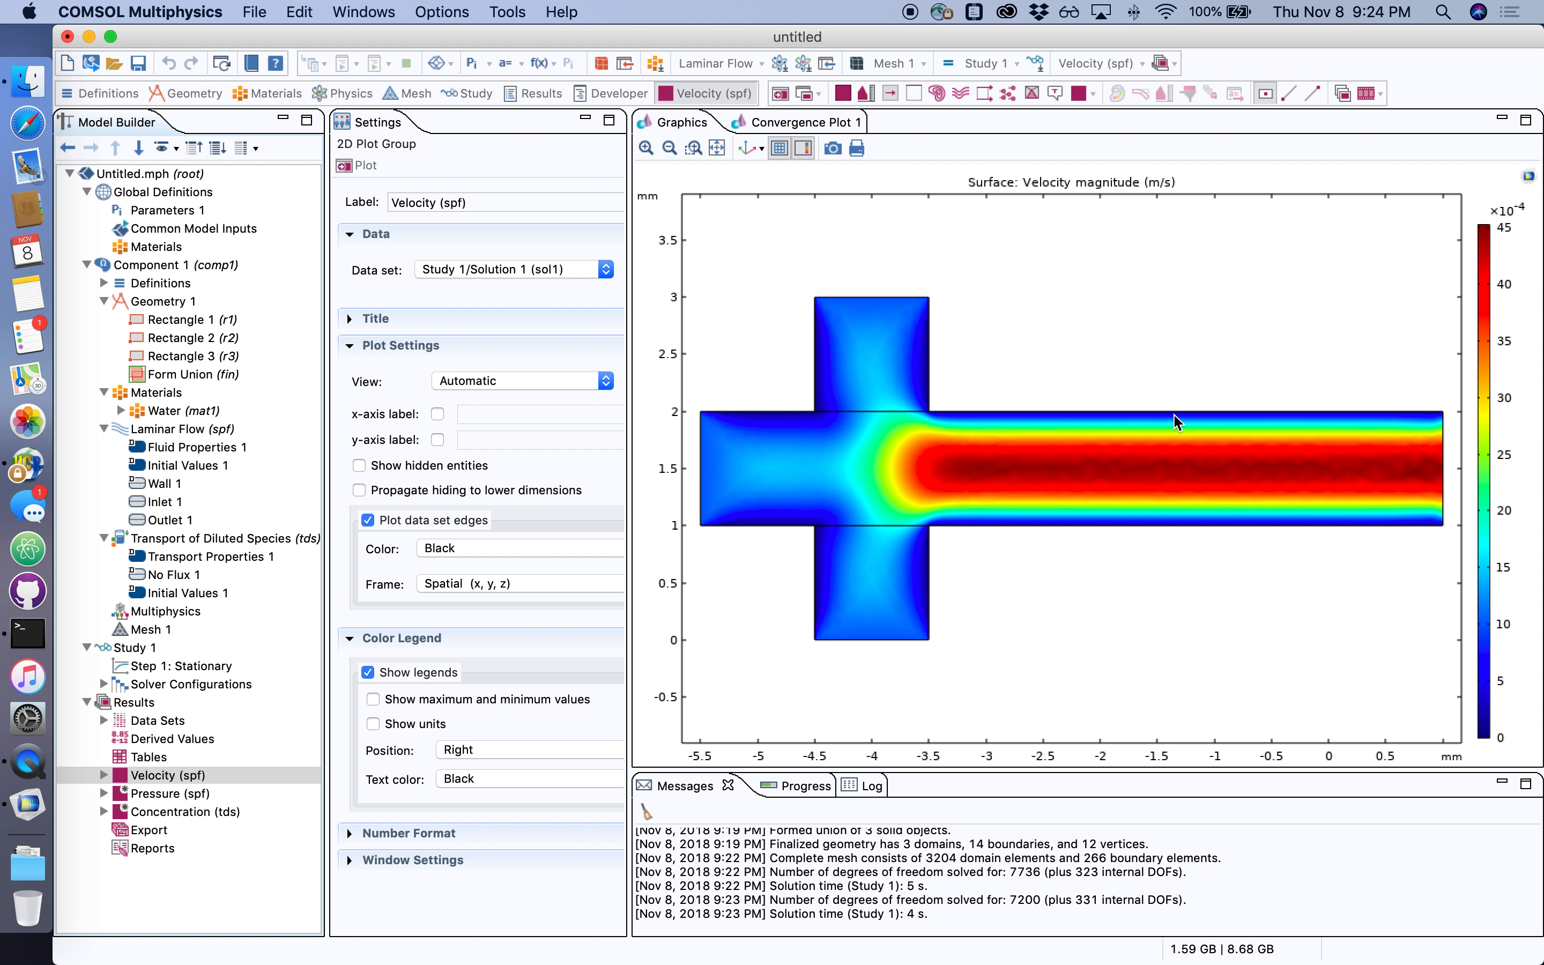
Step: Refine the physics-controlled mesh to Fine element size and rebuild it
click(150, 630)
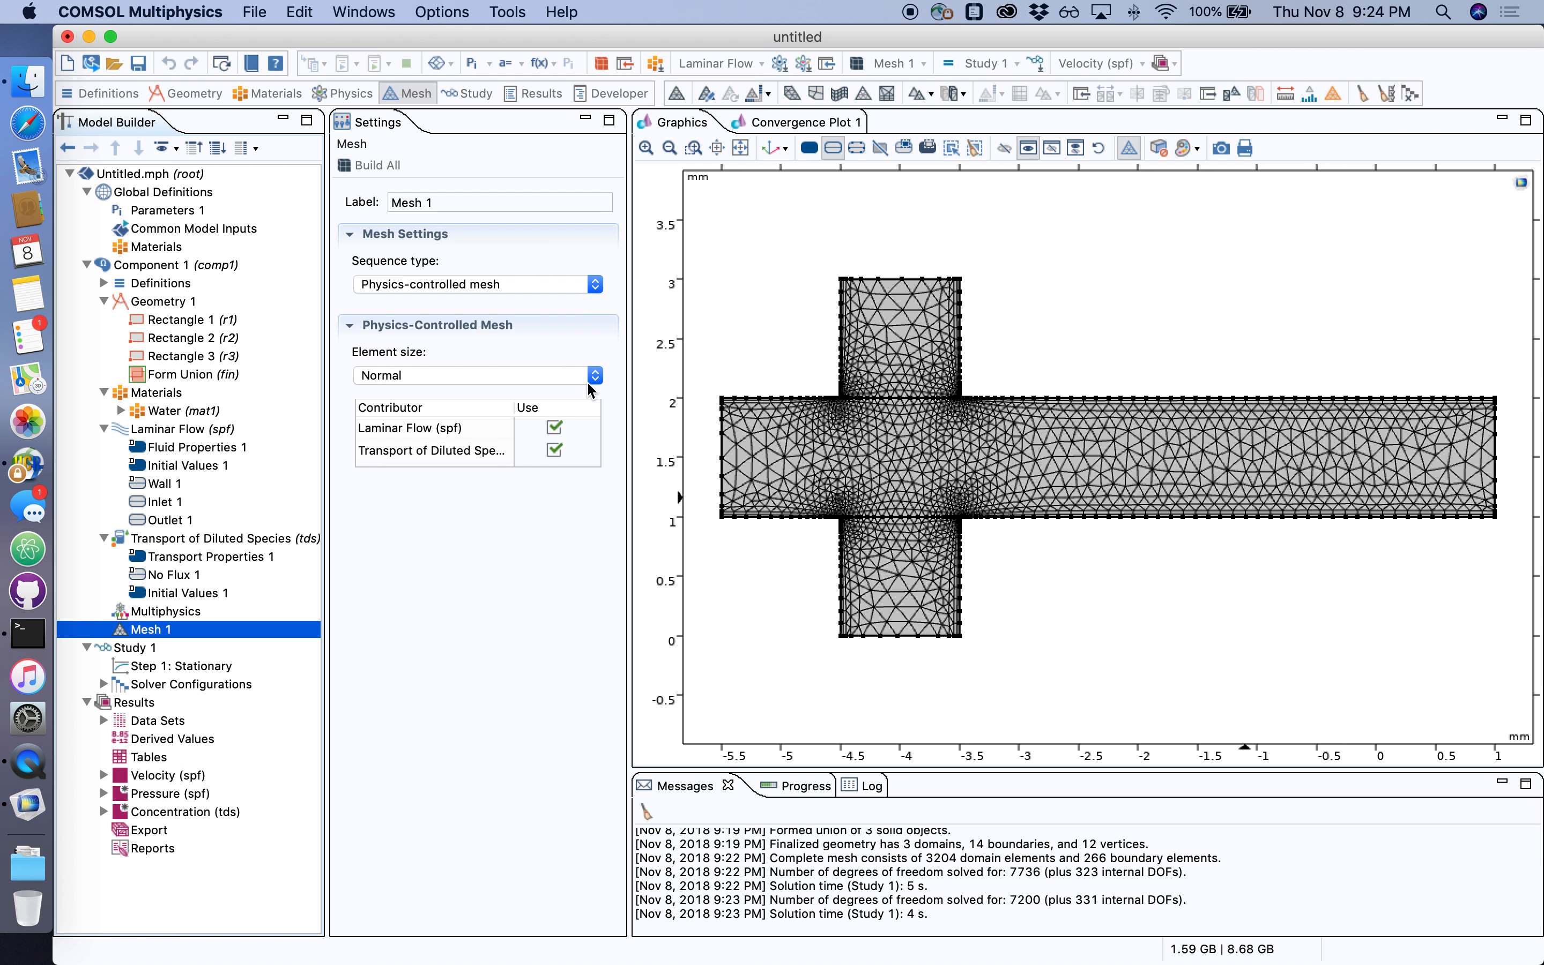
click(484, 382)
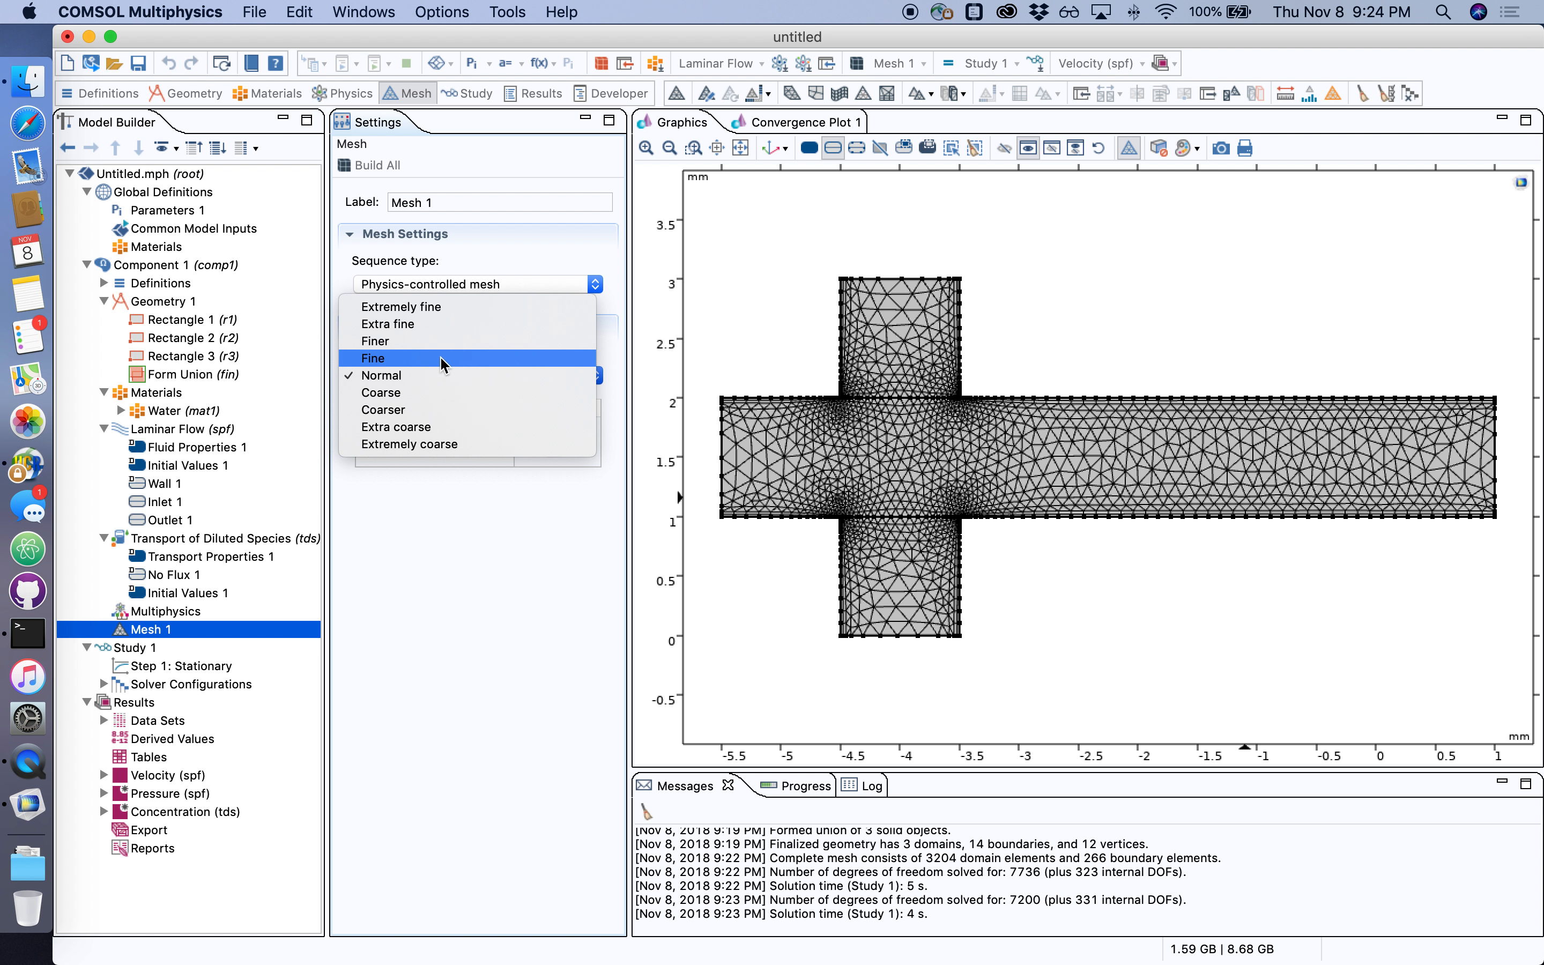
click(443, 359)
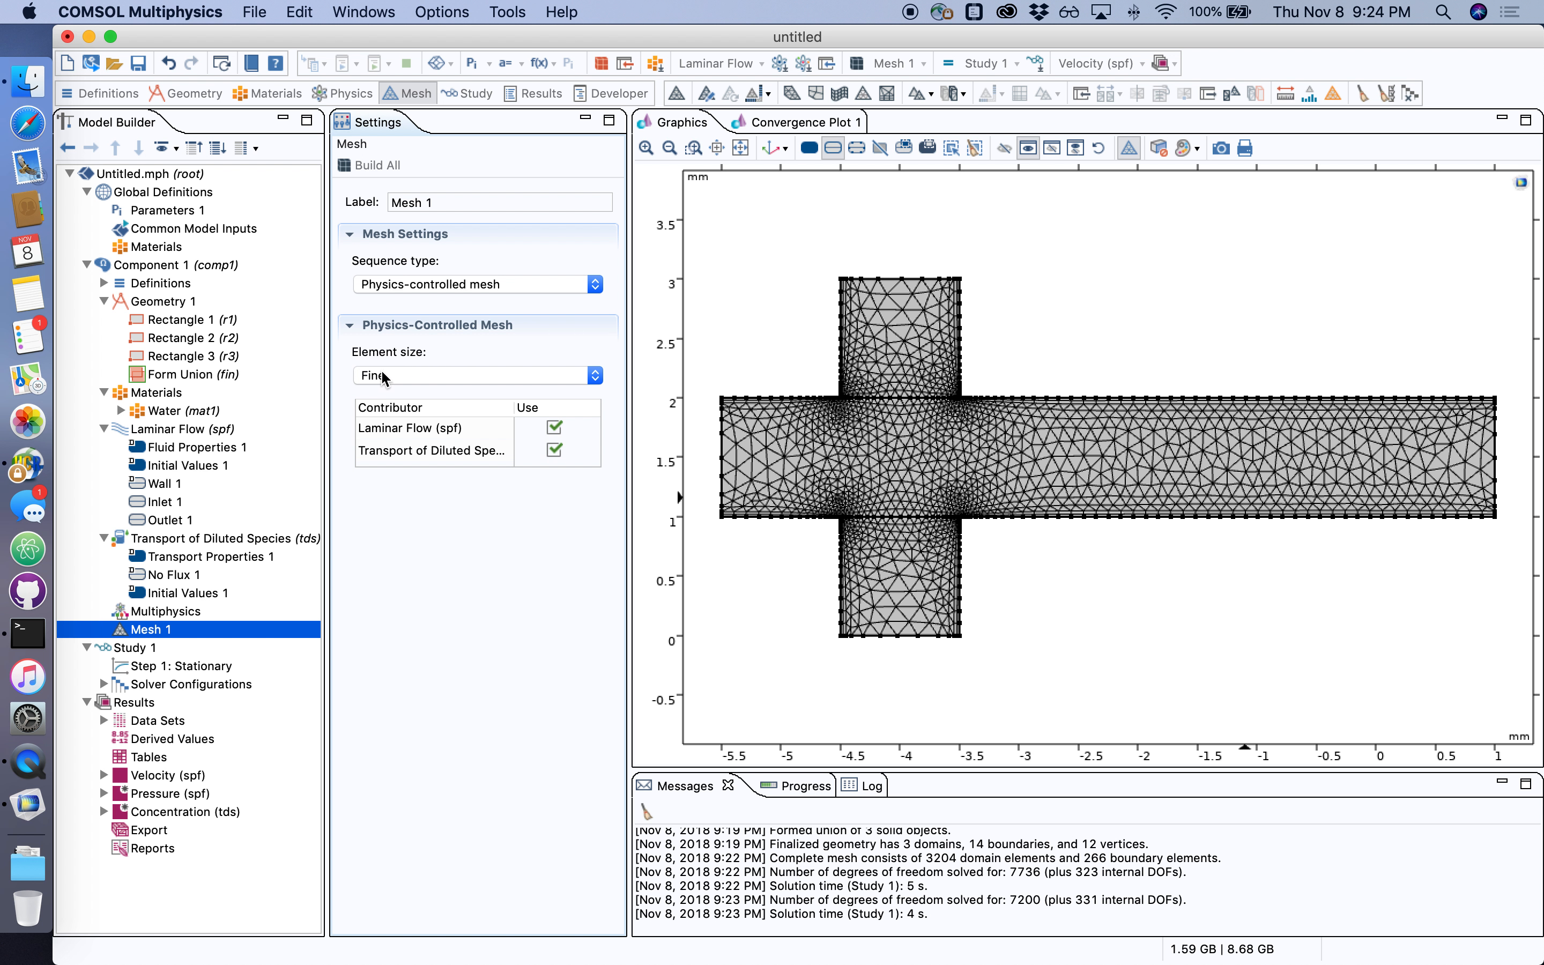
click(351, 164)
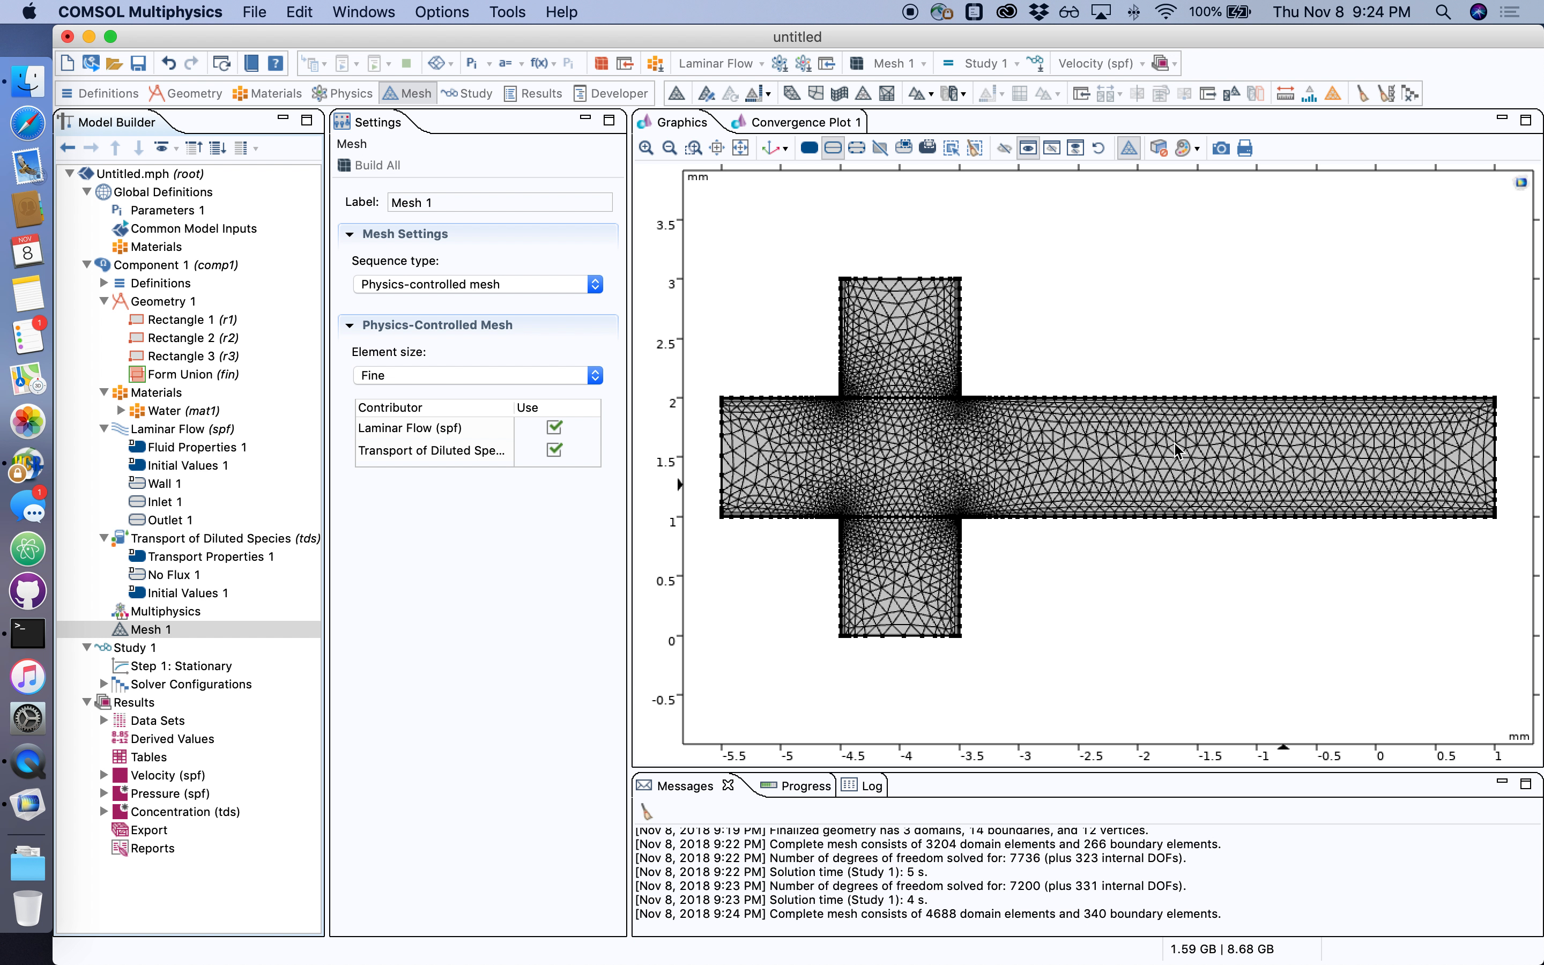
Step: Recompute Study 1 on the fine mesh and inspect the pressure and concentration plots
click(131, 648)
right_click(132, 648)
click(211, 453)
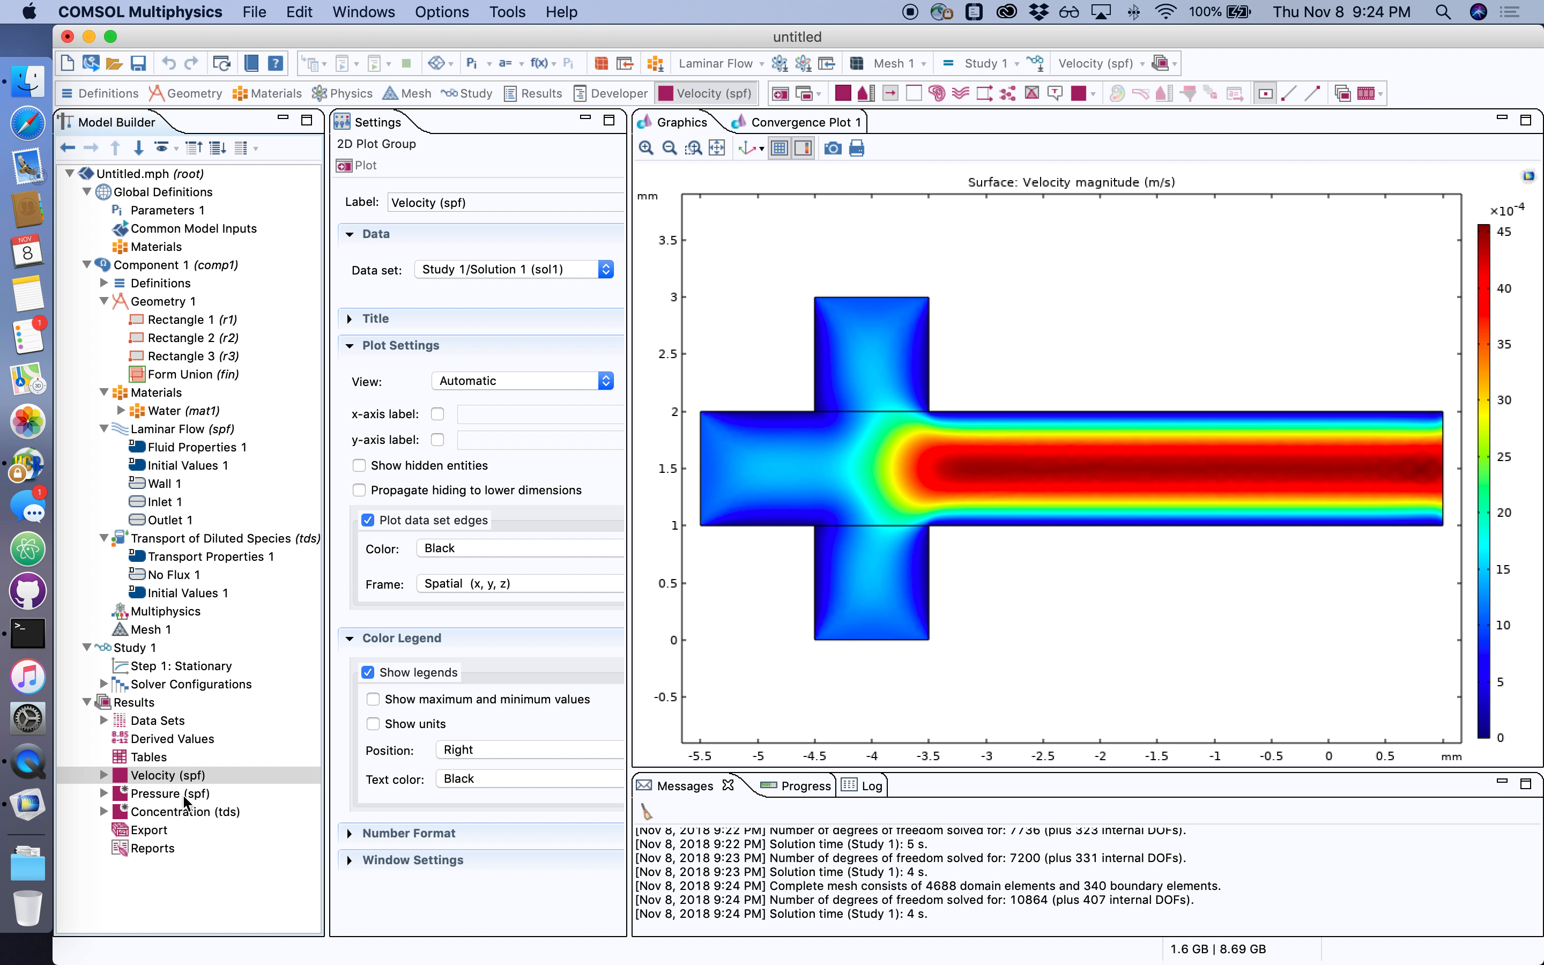
click(184, 796)
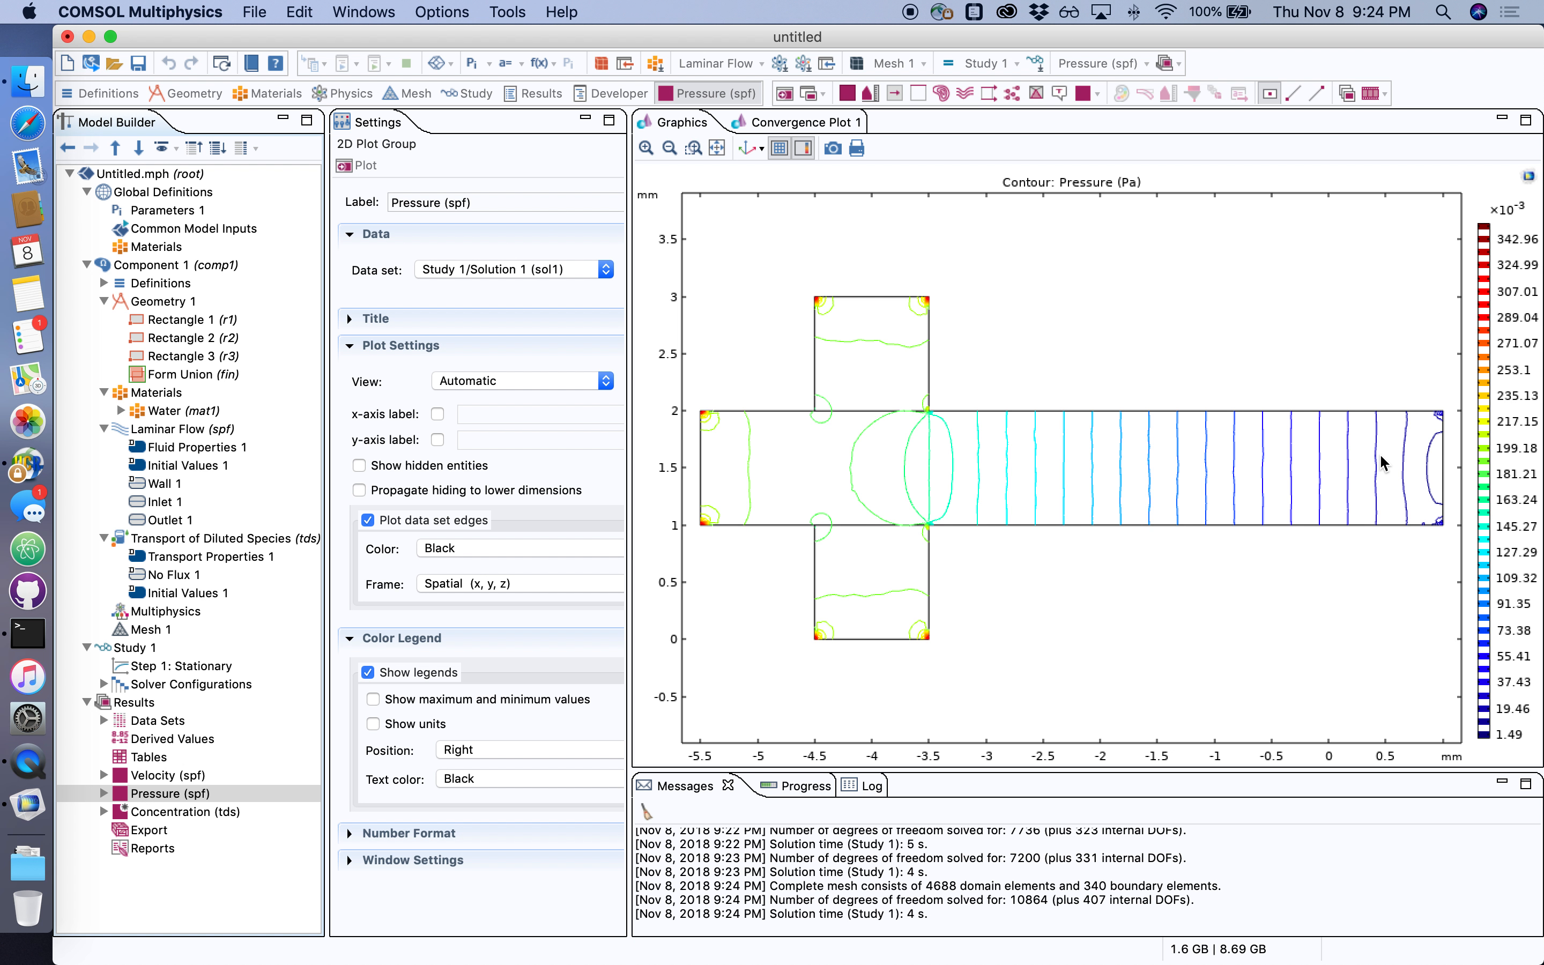
click(209, 814)
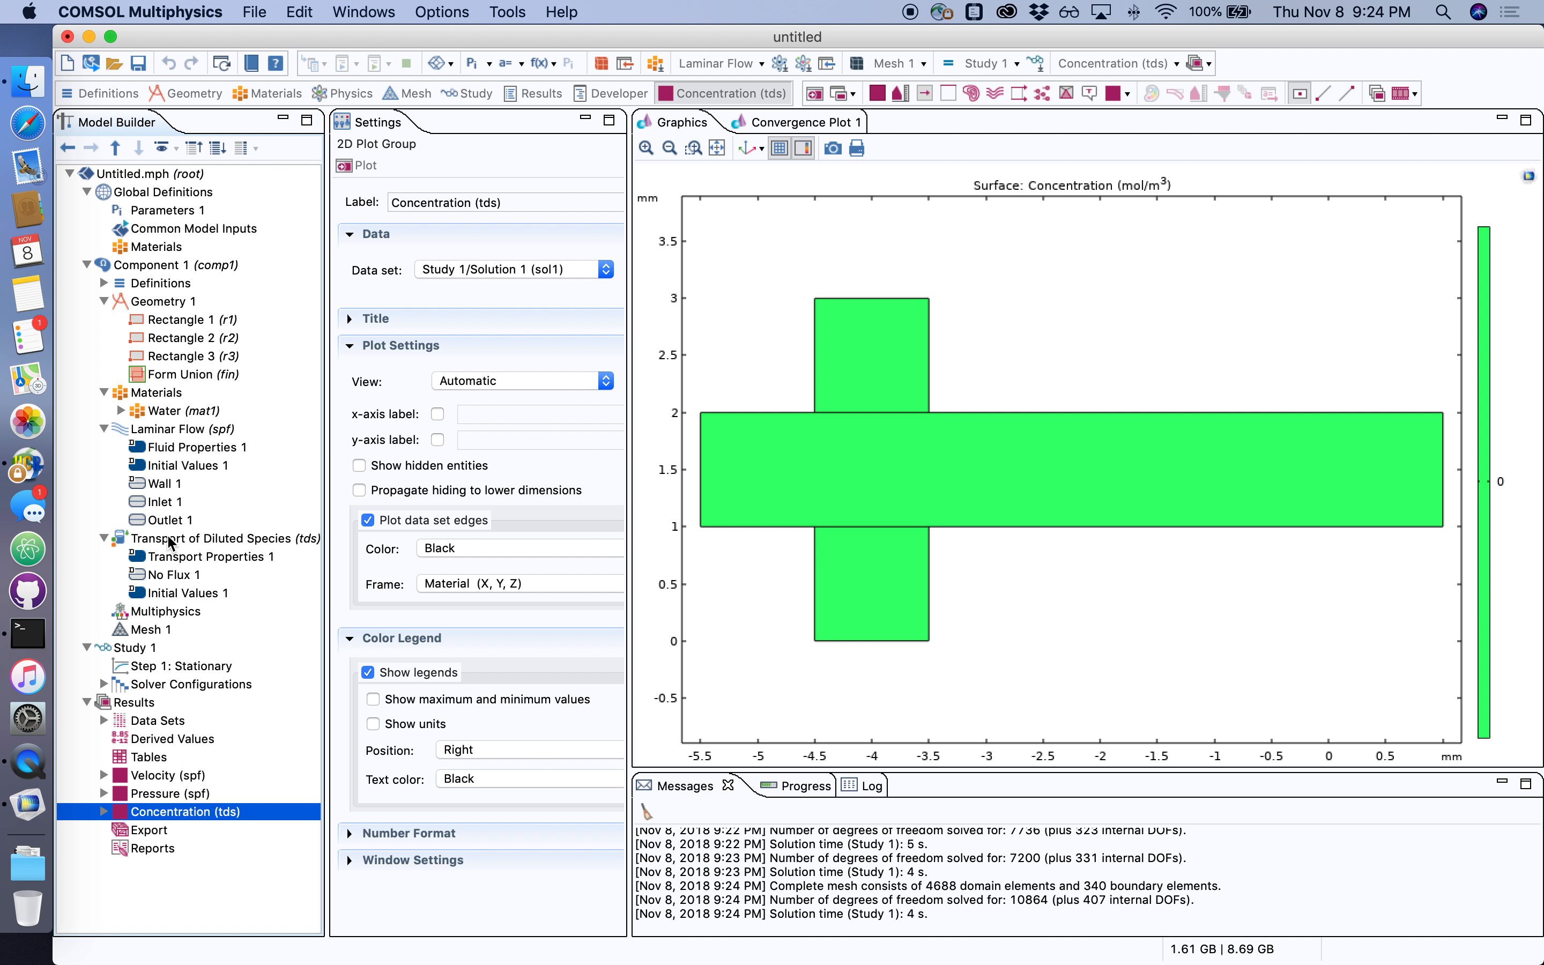
Step: Add a diluted-species Inflow on the left end of the horizontal channel with a concentration of 1 mol/m³
click(192, 544)
right_click(190, 542)
click(255, 408)
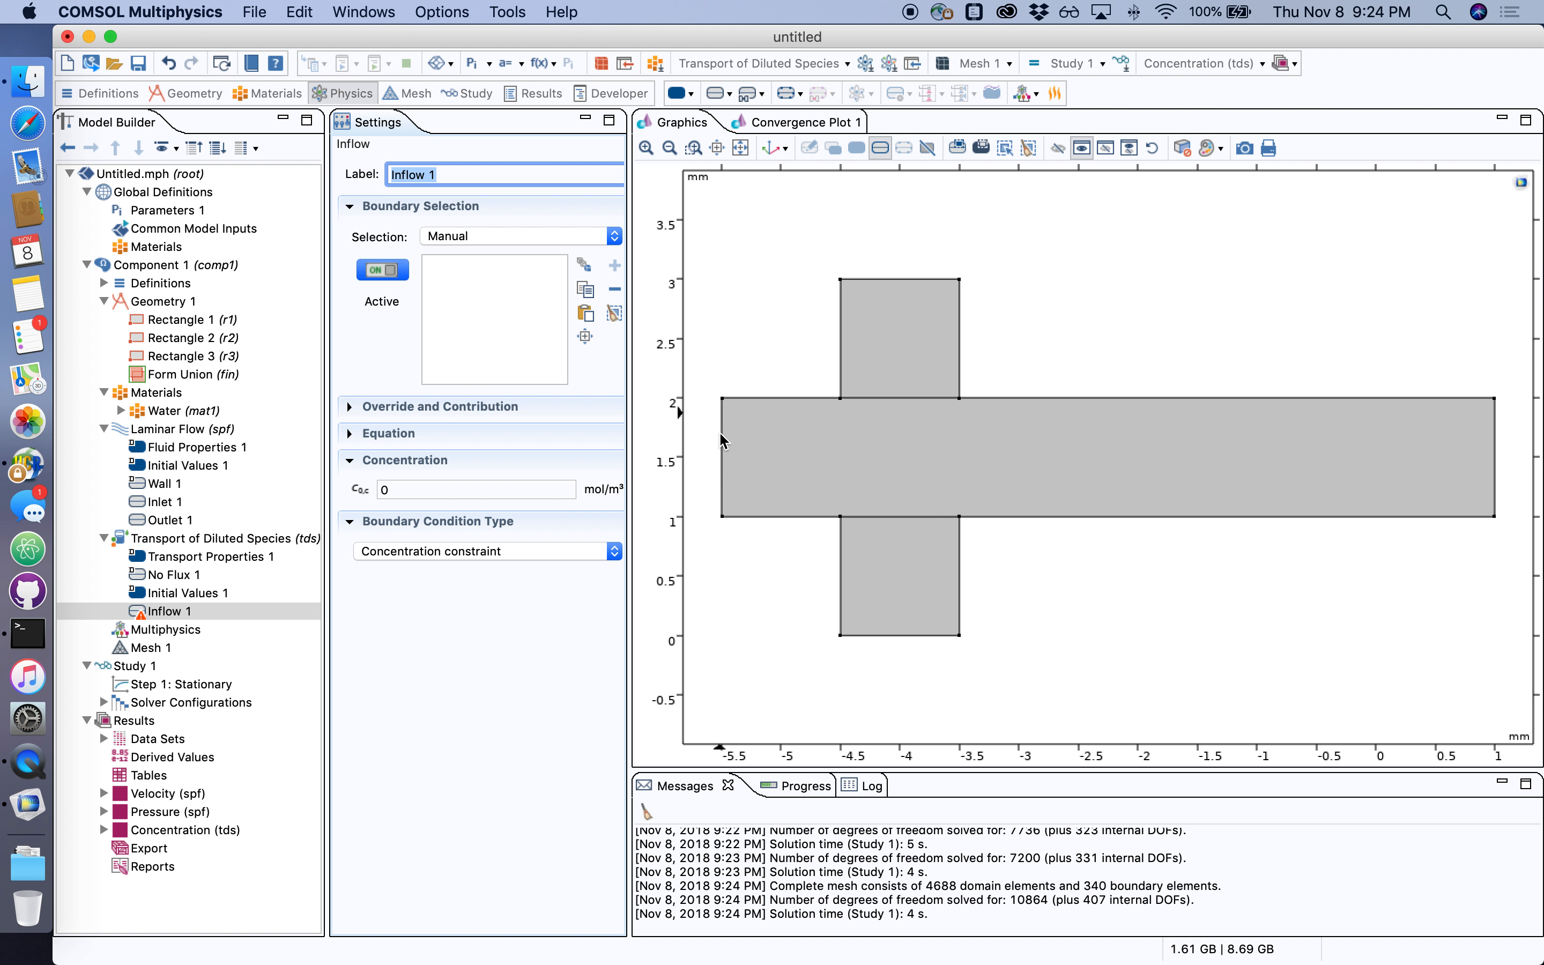
click(726, 472)
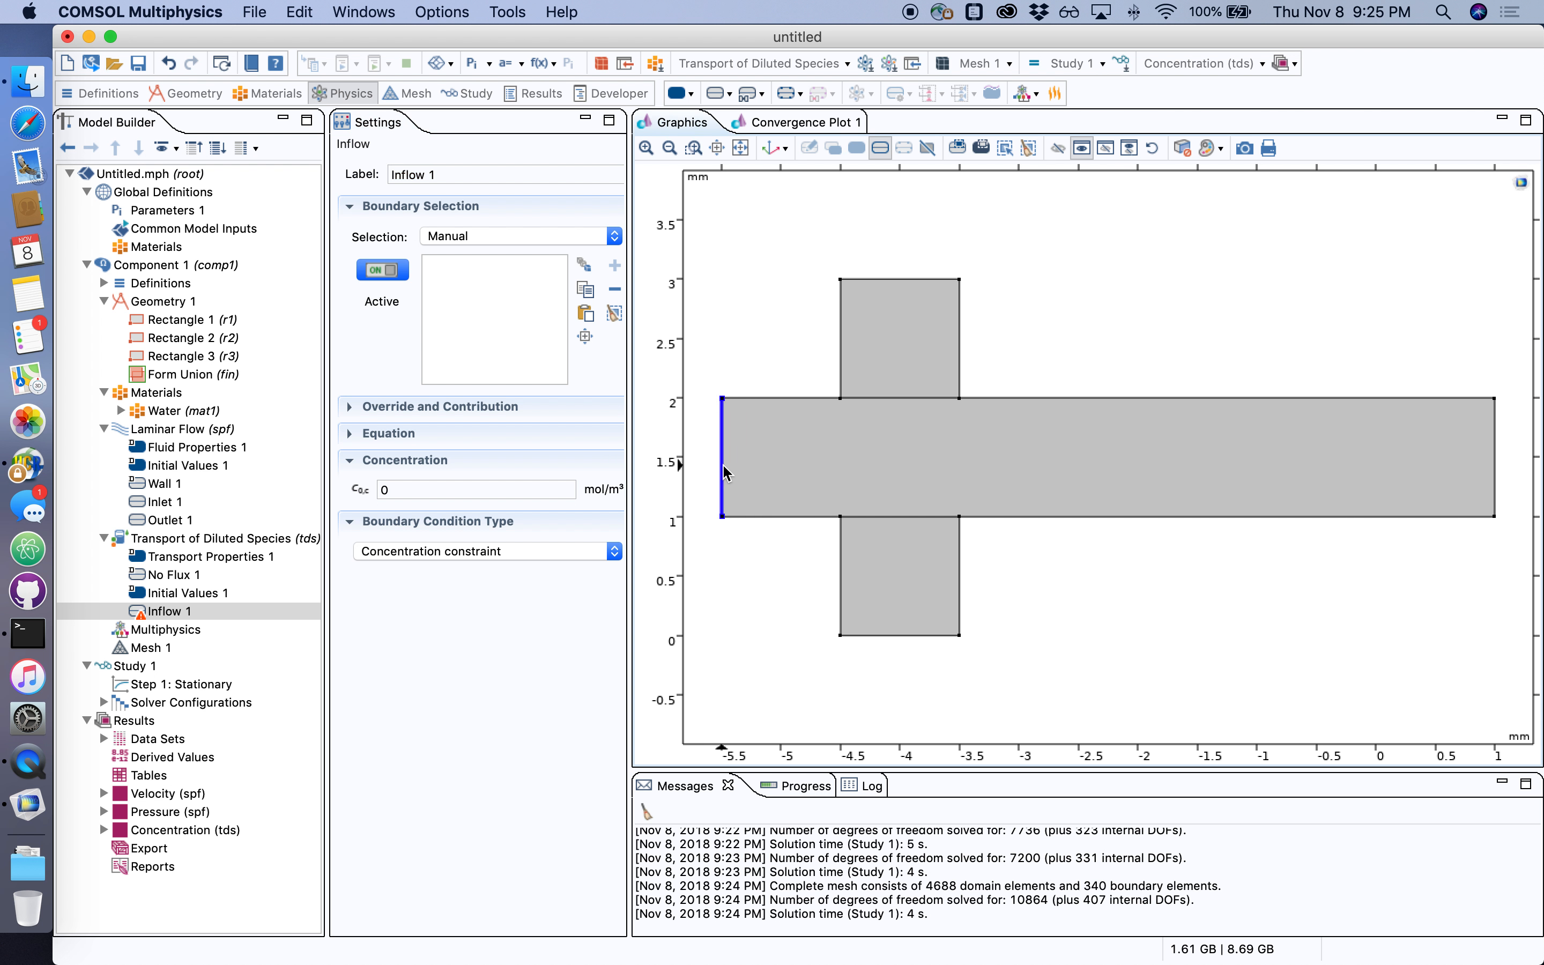
click(516, 489)
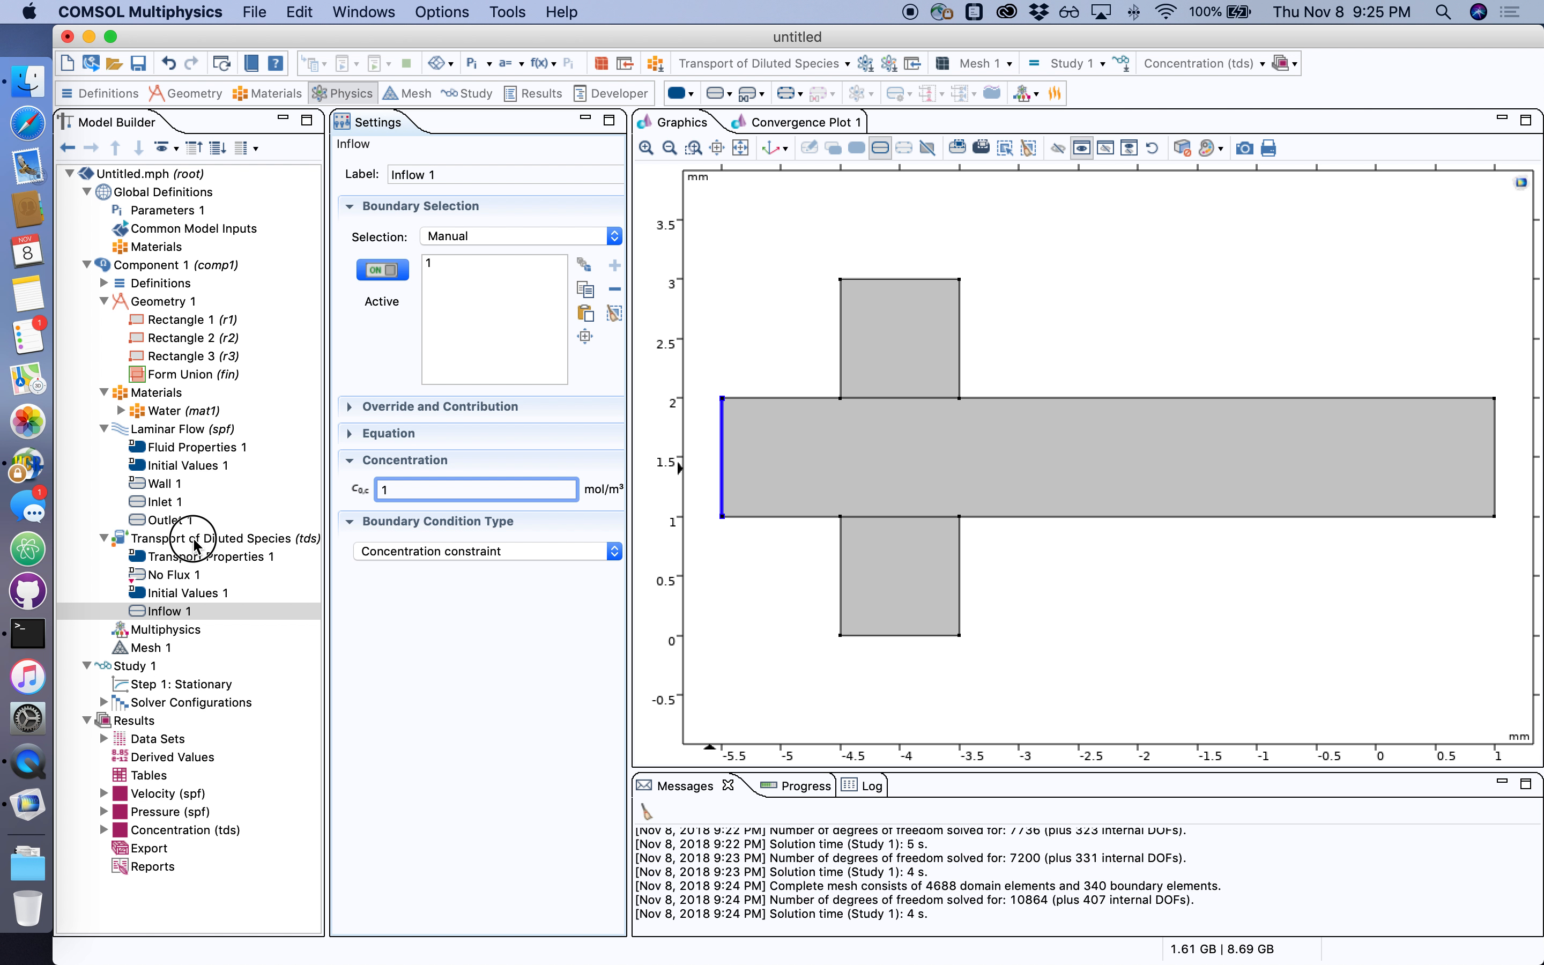
Step: Add a diluted-species Outflow condition on the right end of the horizontal channel
click(169, 540)
right_click(169, 543)
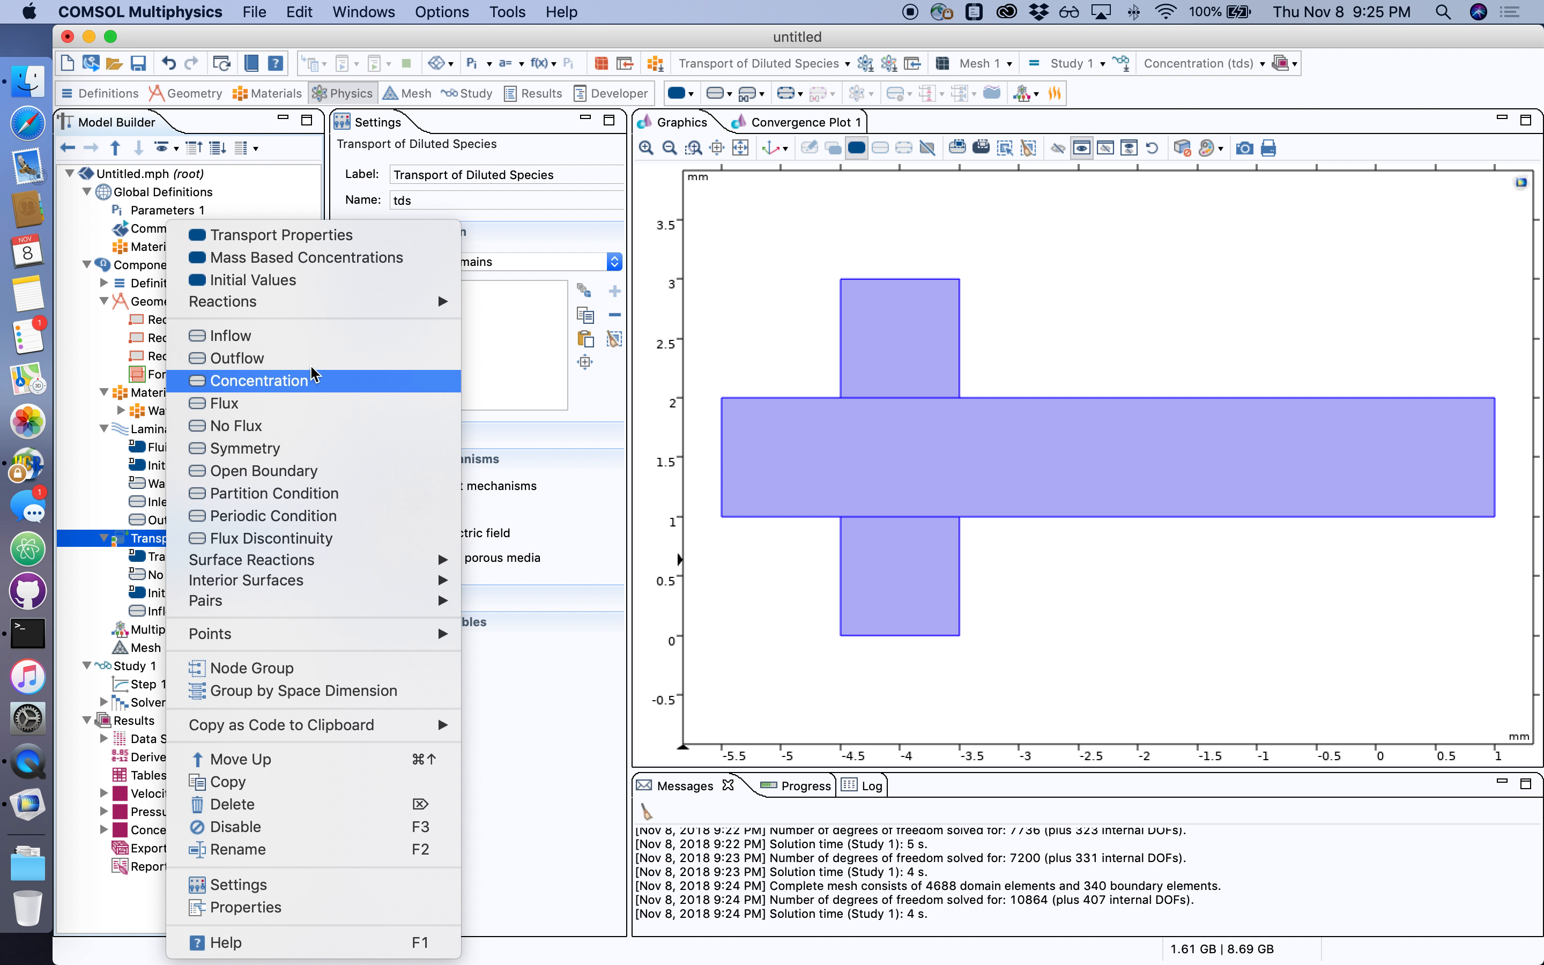
click(256, 361)
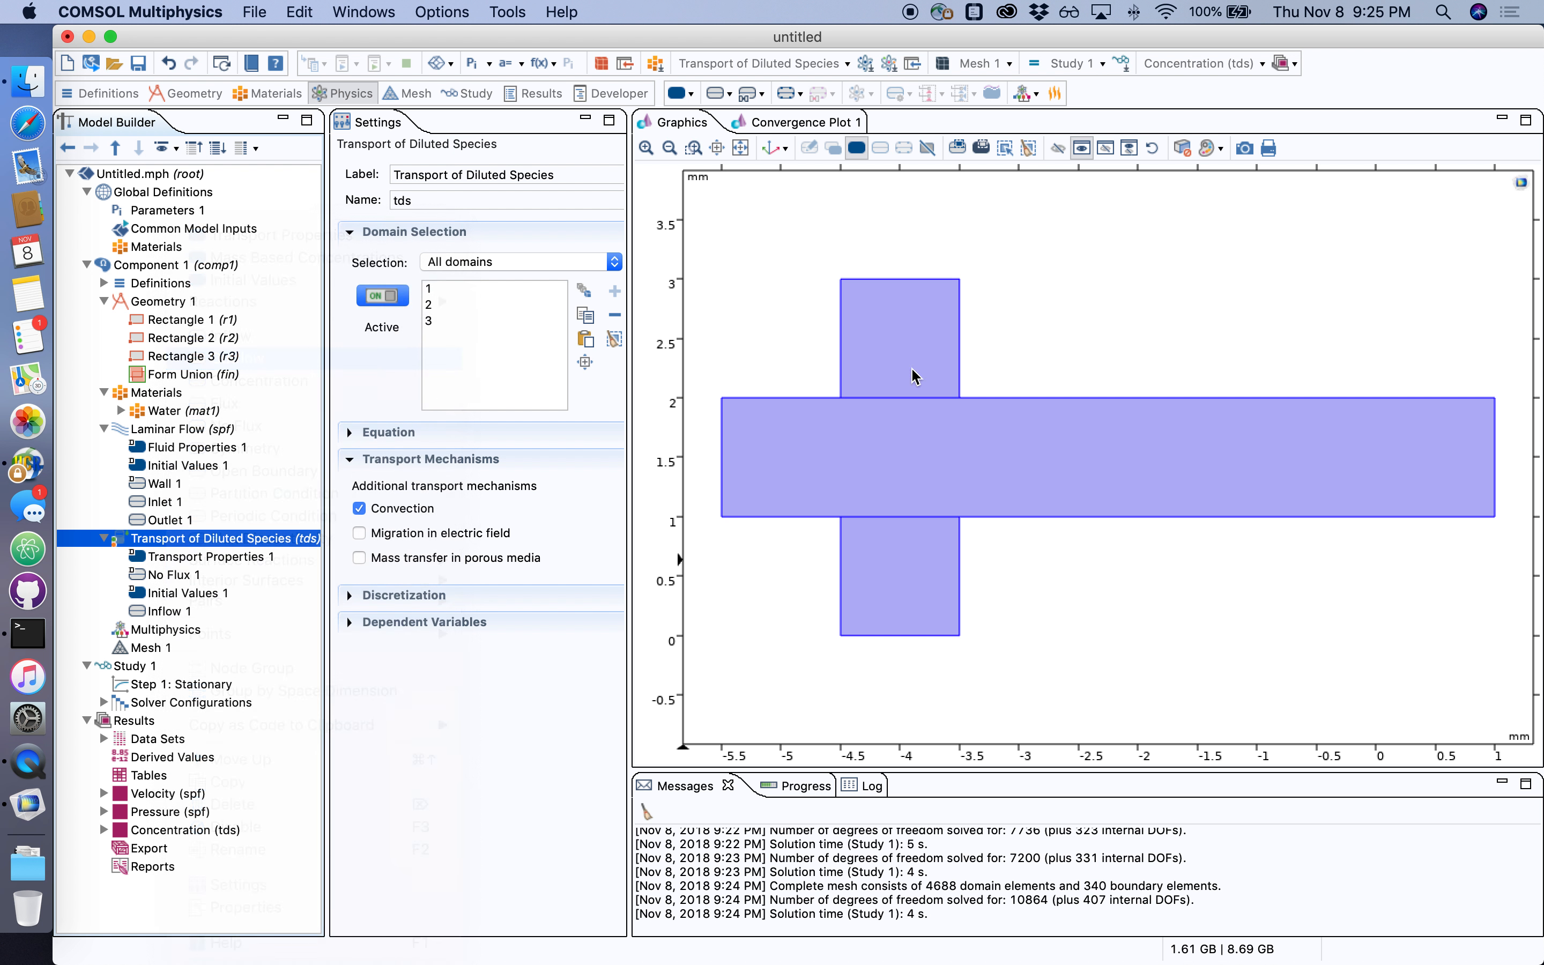
click(1496, 465)
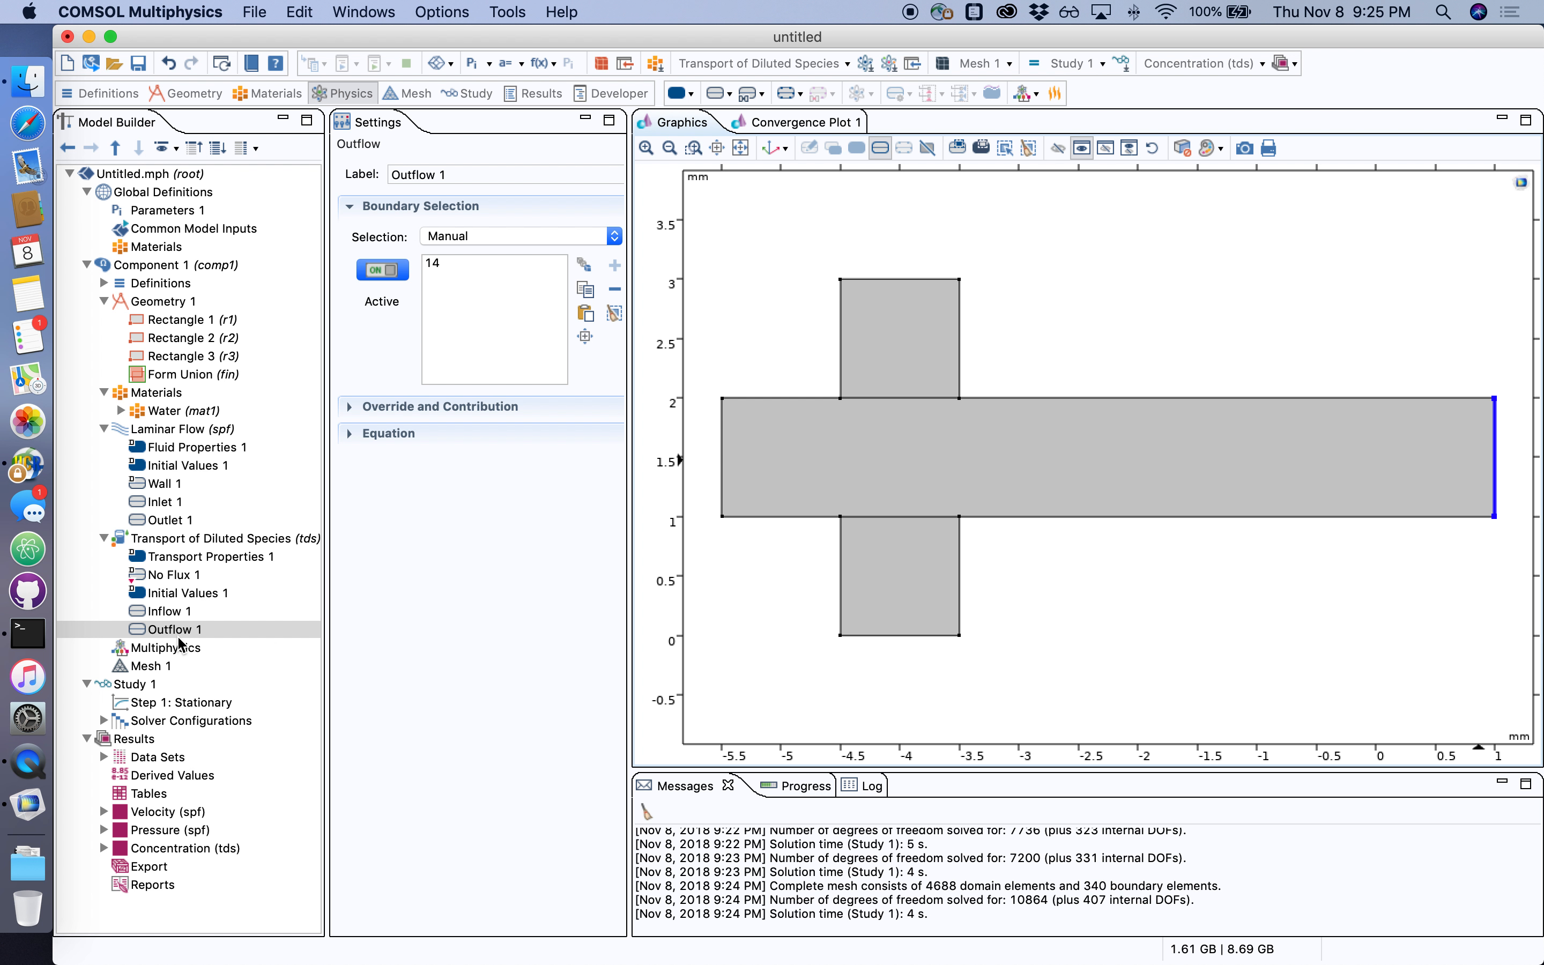
Step: Compute Study 1 again with the species inflow and outflow conditions included
click(135, 686)
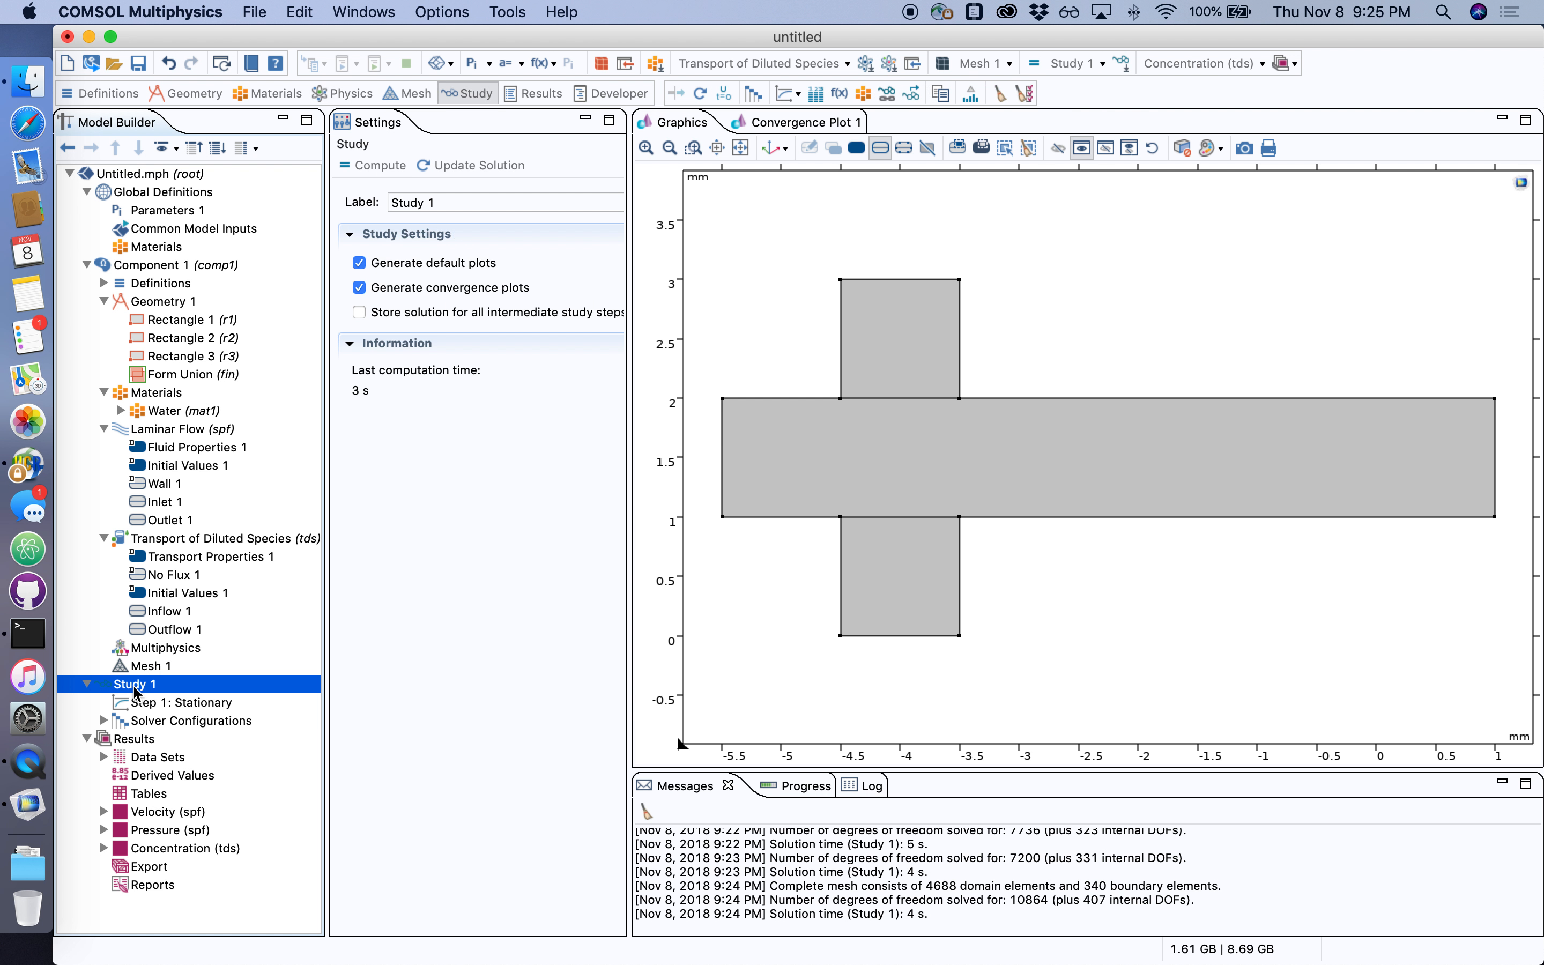
right_click(135, 686)
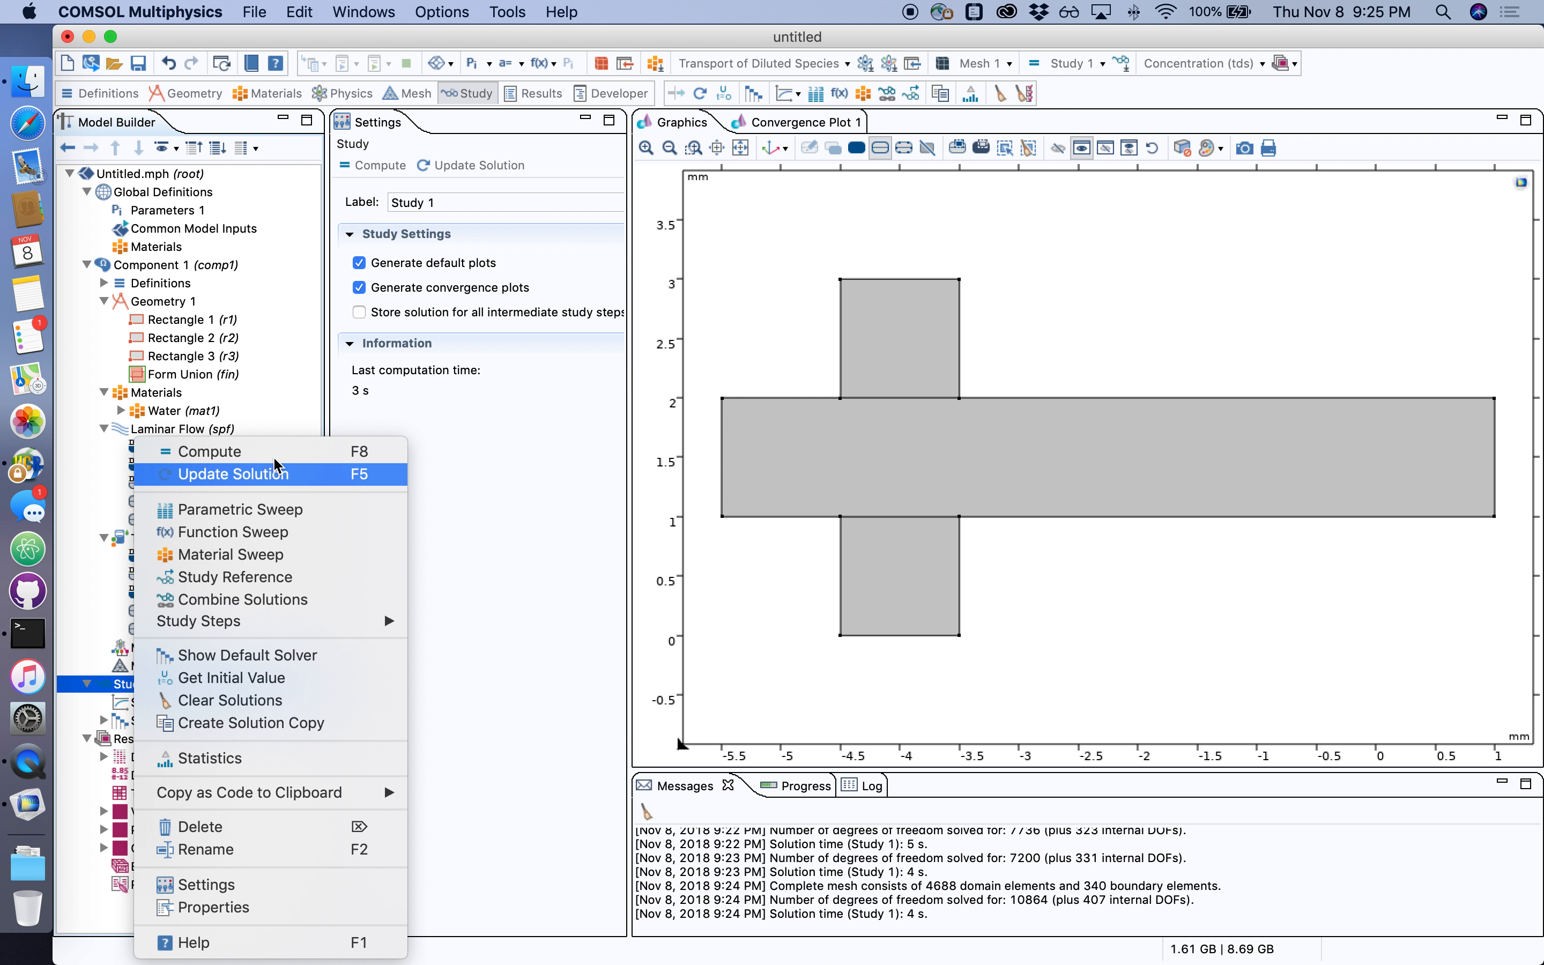
click(221, 464)
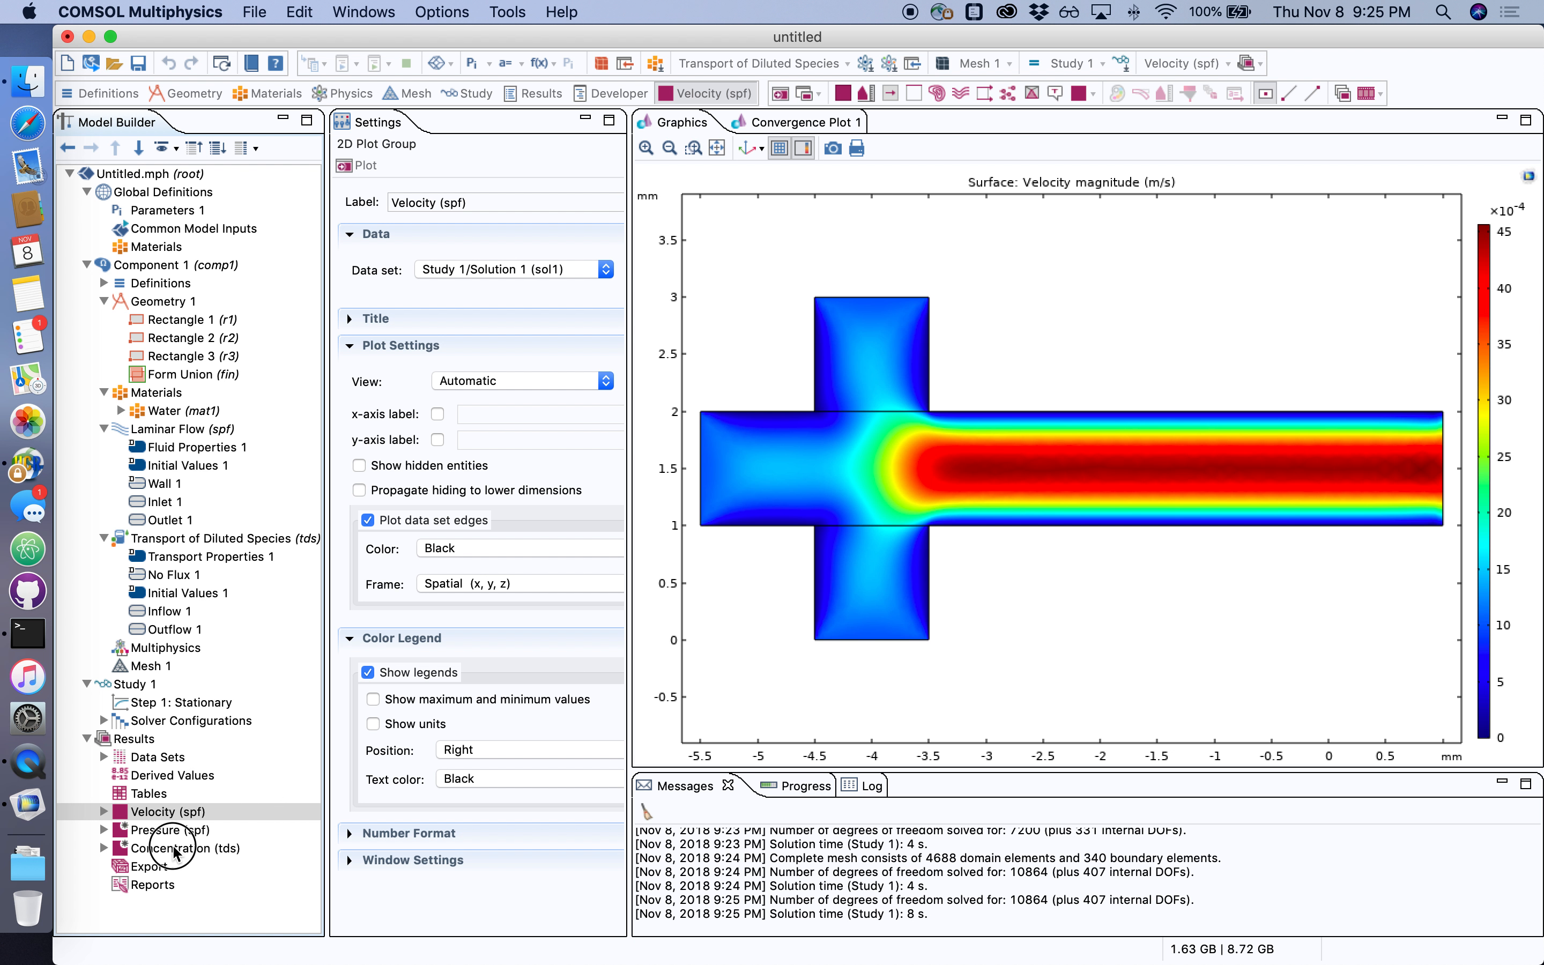
Step: Check the concentration plot, then add a second diluted-species Inflow of 0 mol/m³ on the upper and lower ends of the vertical channel
click(174, 847)
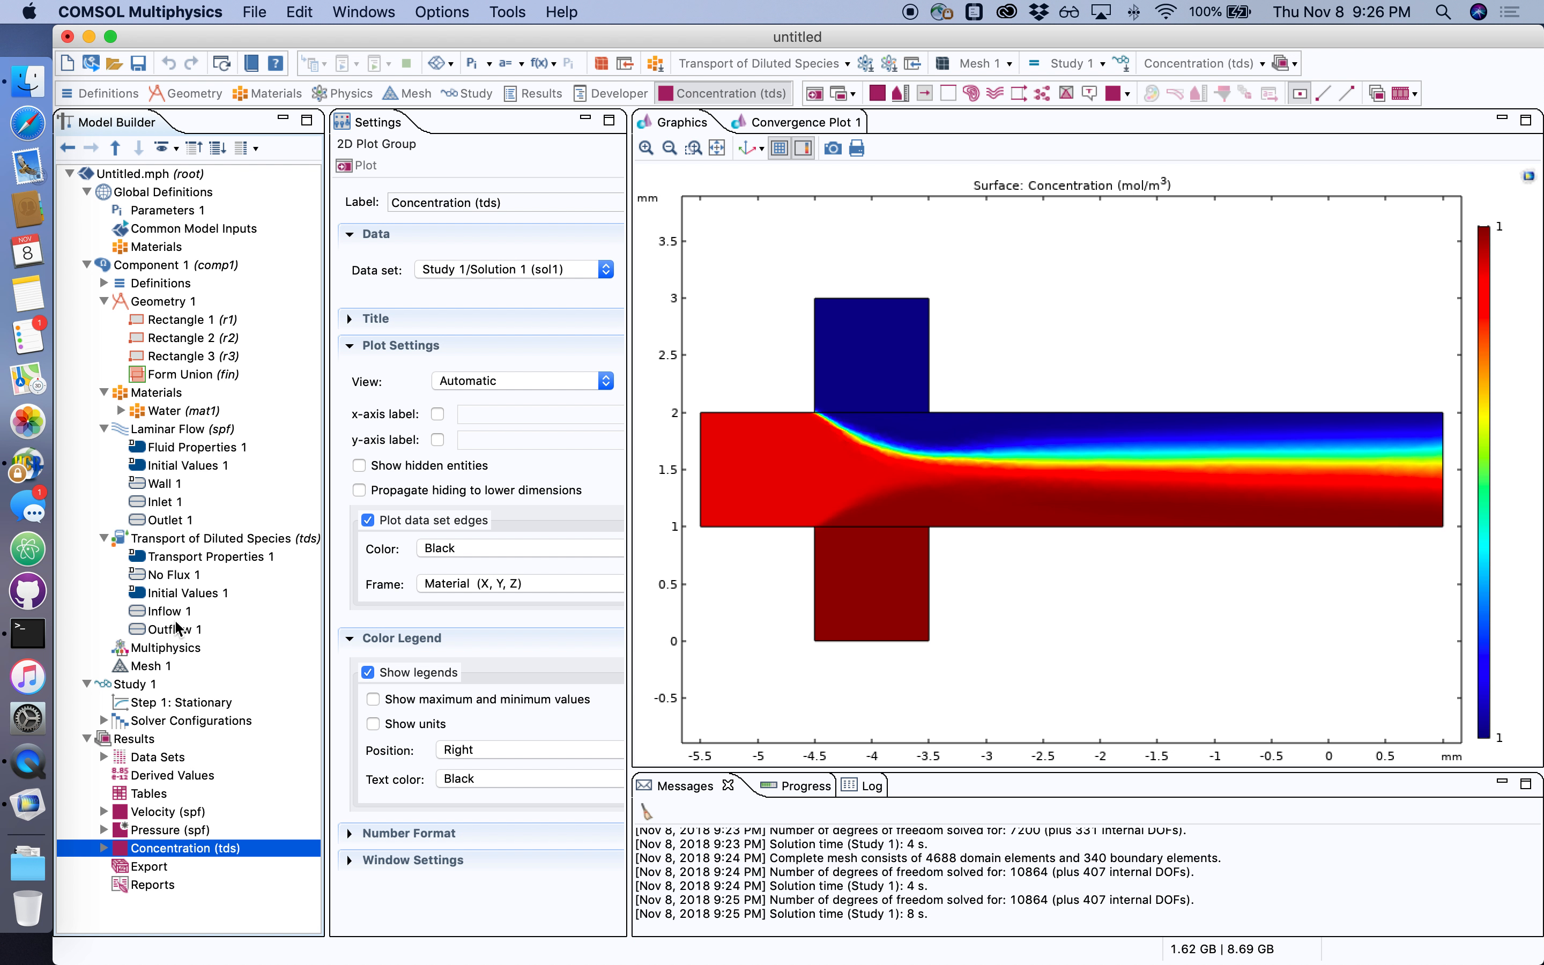
click(191, 538)
right_click(190, 538)
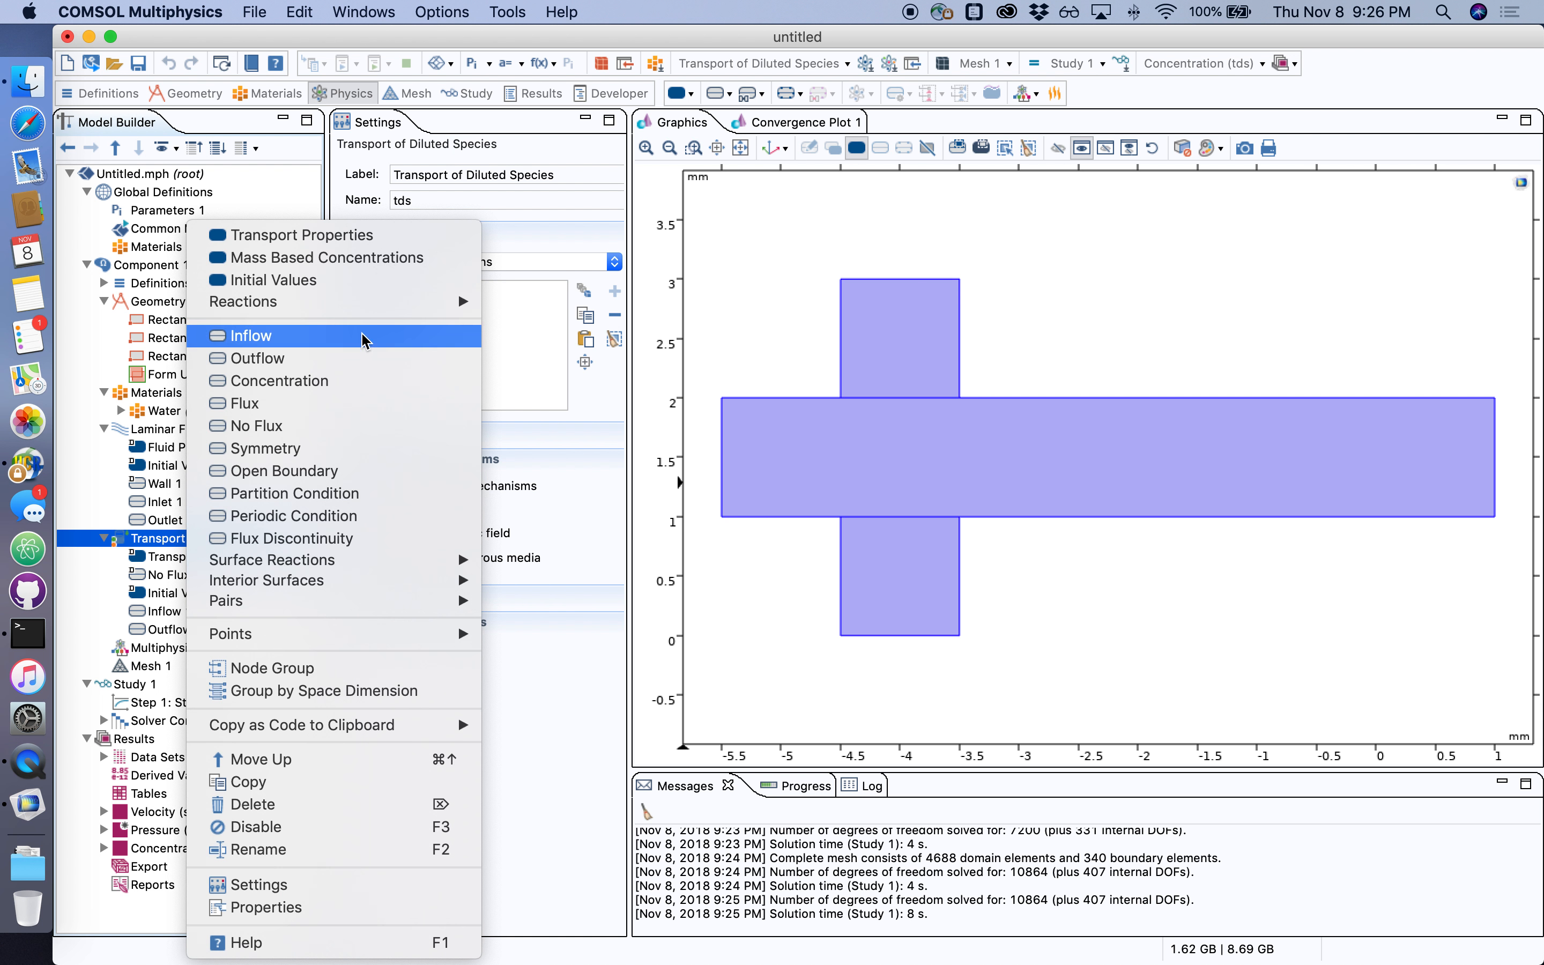
click(317, 349)
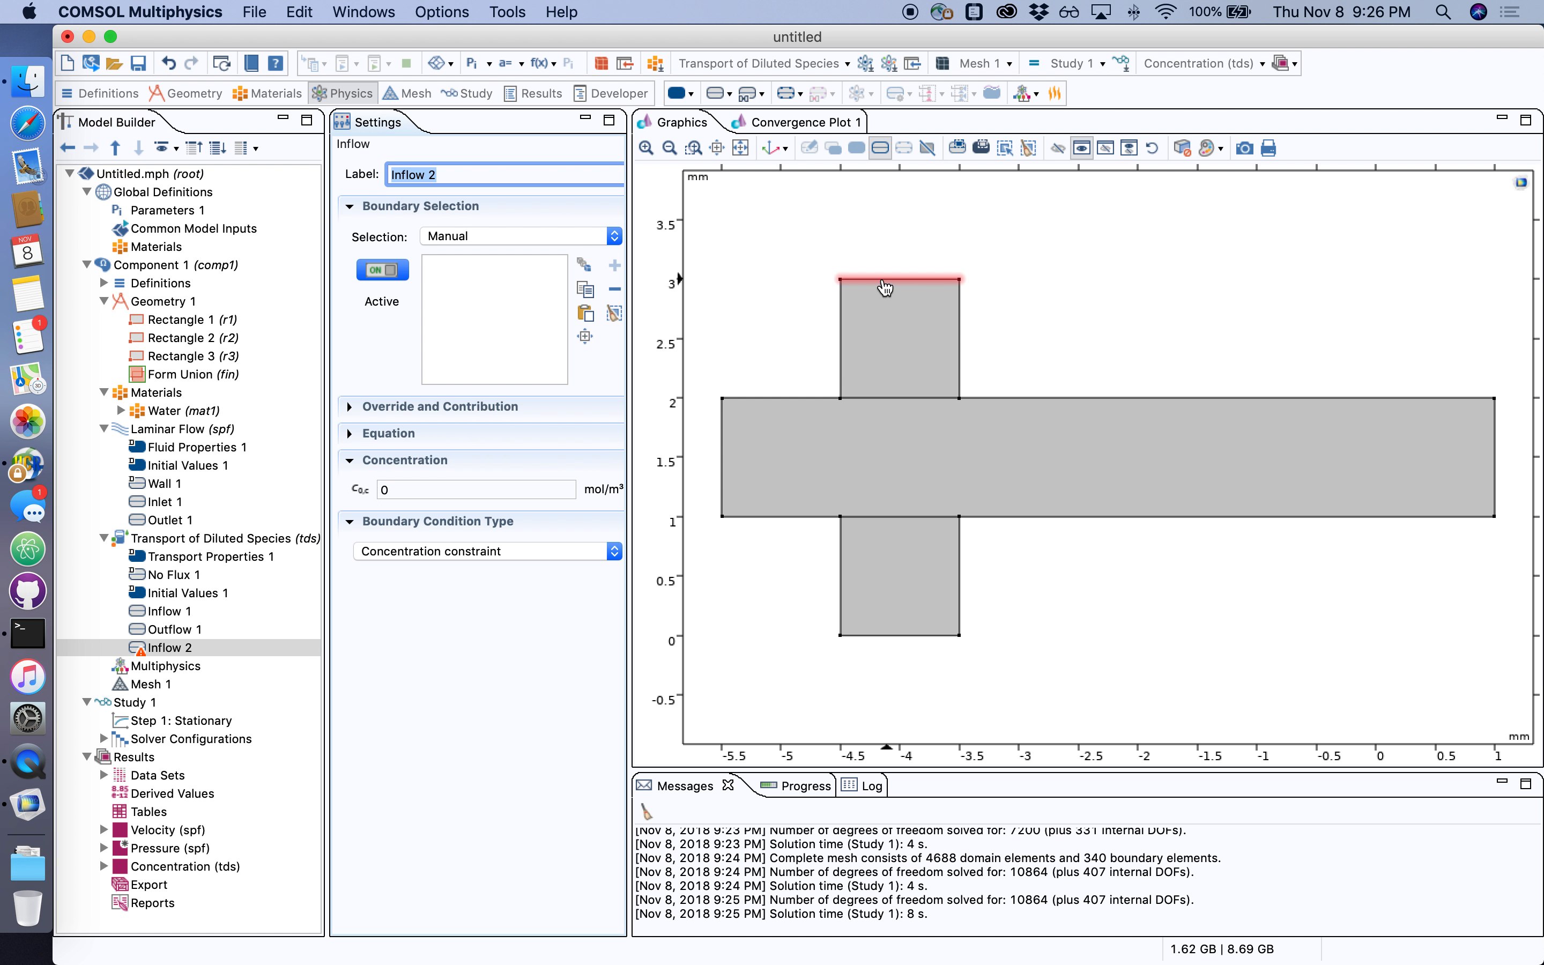
click(885, 281)
click(899, 636)
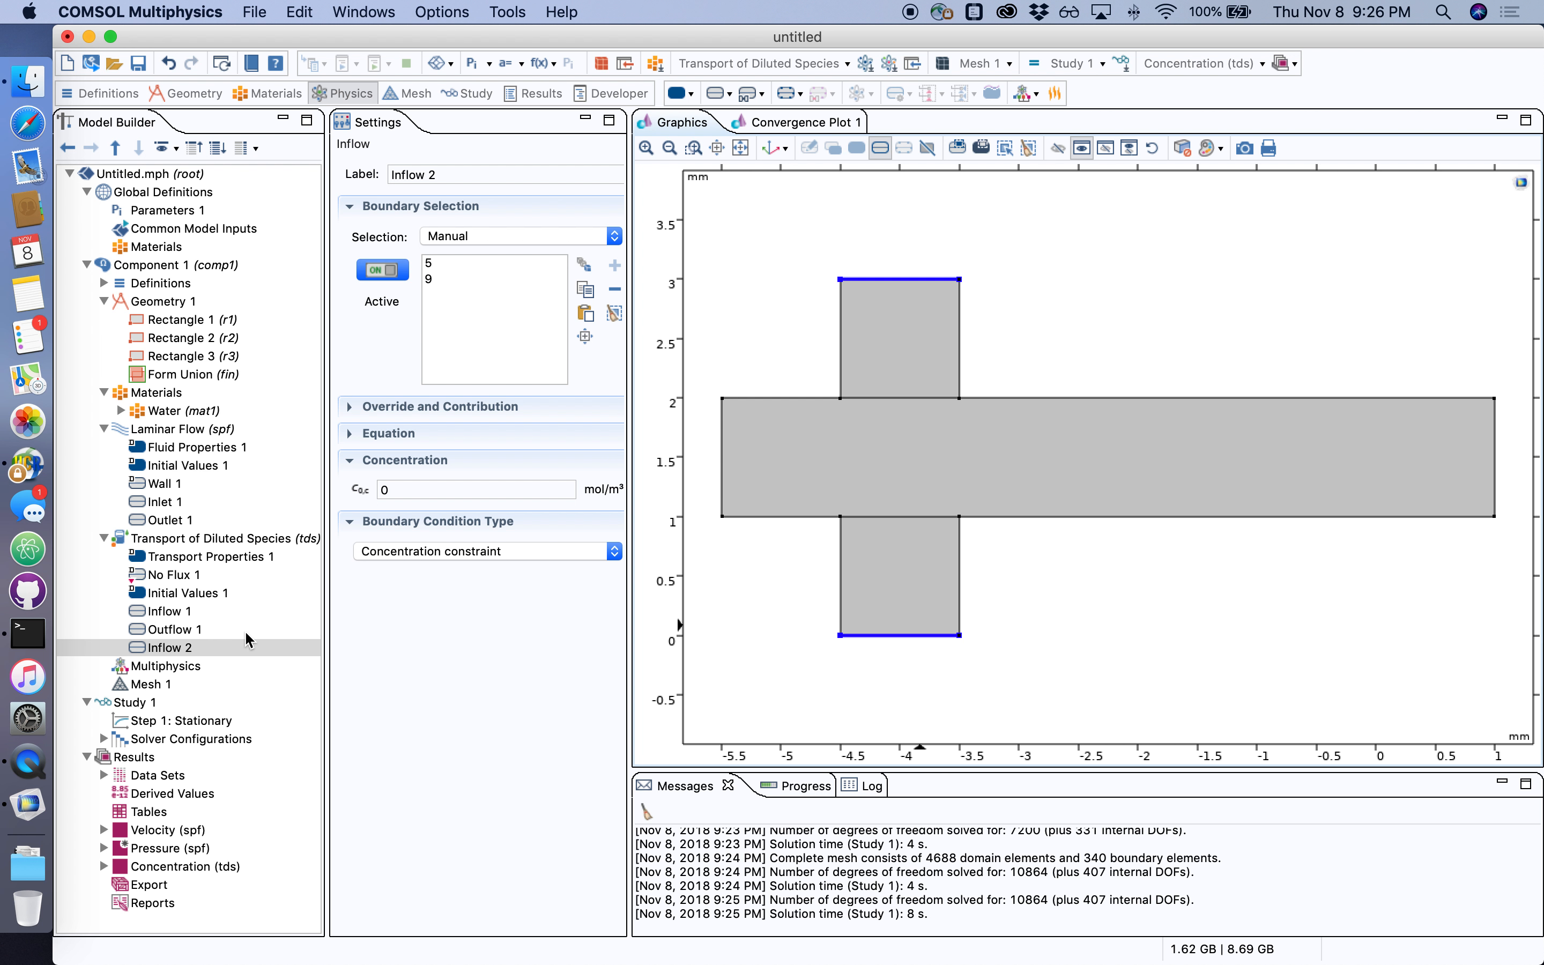
click(190, 613)
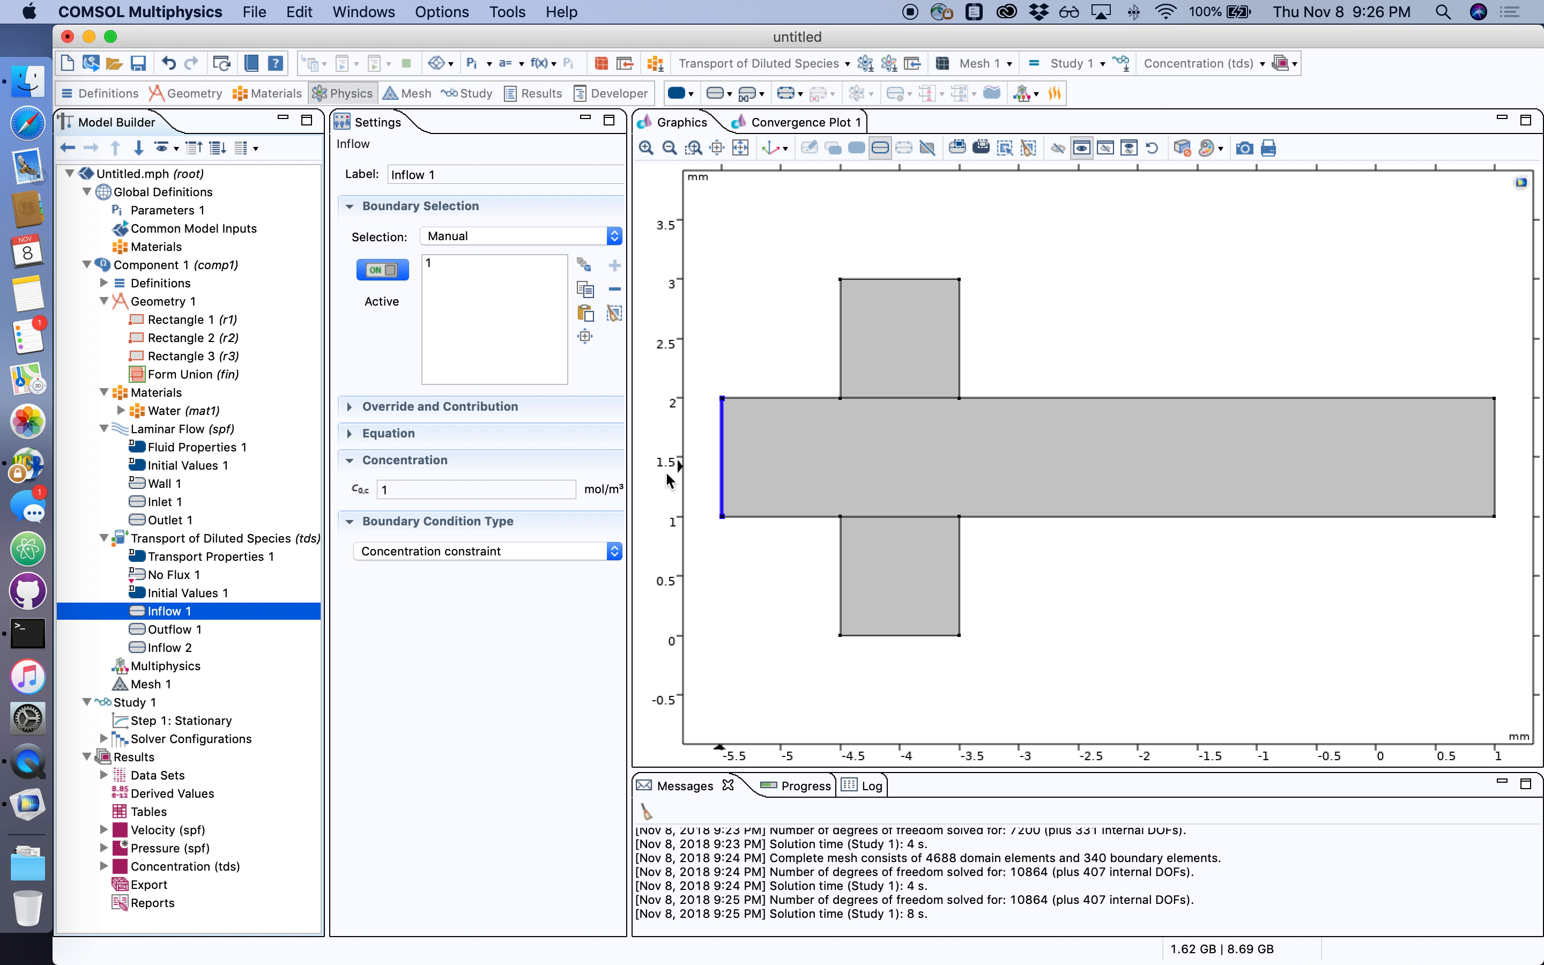
click(189, 650)
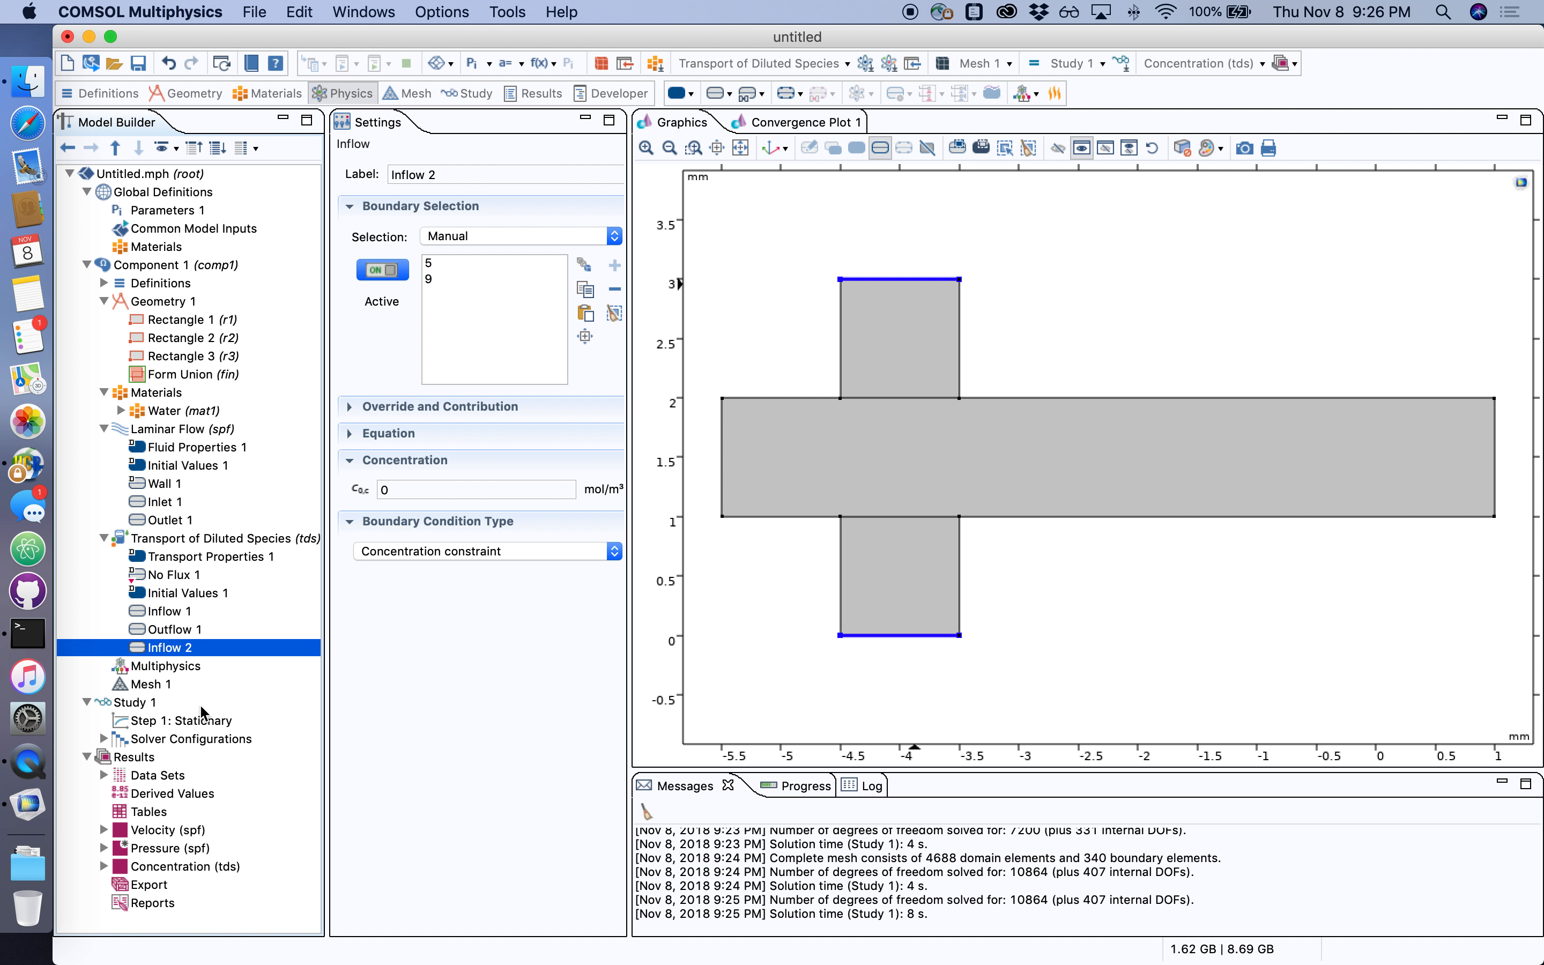
Step: Recompute Study 1 with the second species inflow on the vertical channel's ends included
click(130, 703)
right_click(128, 707)
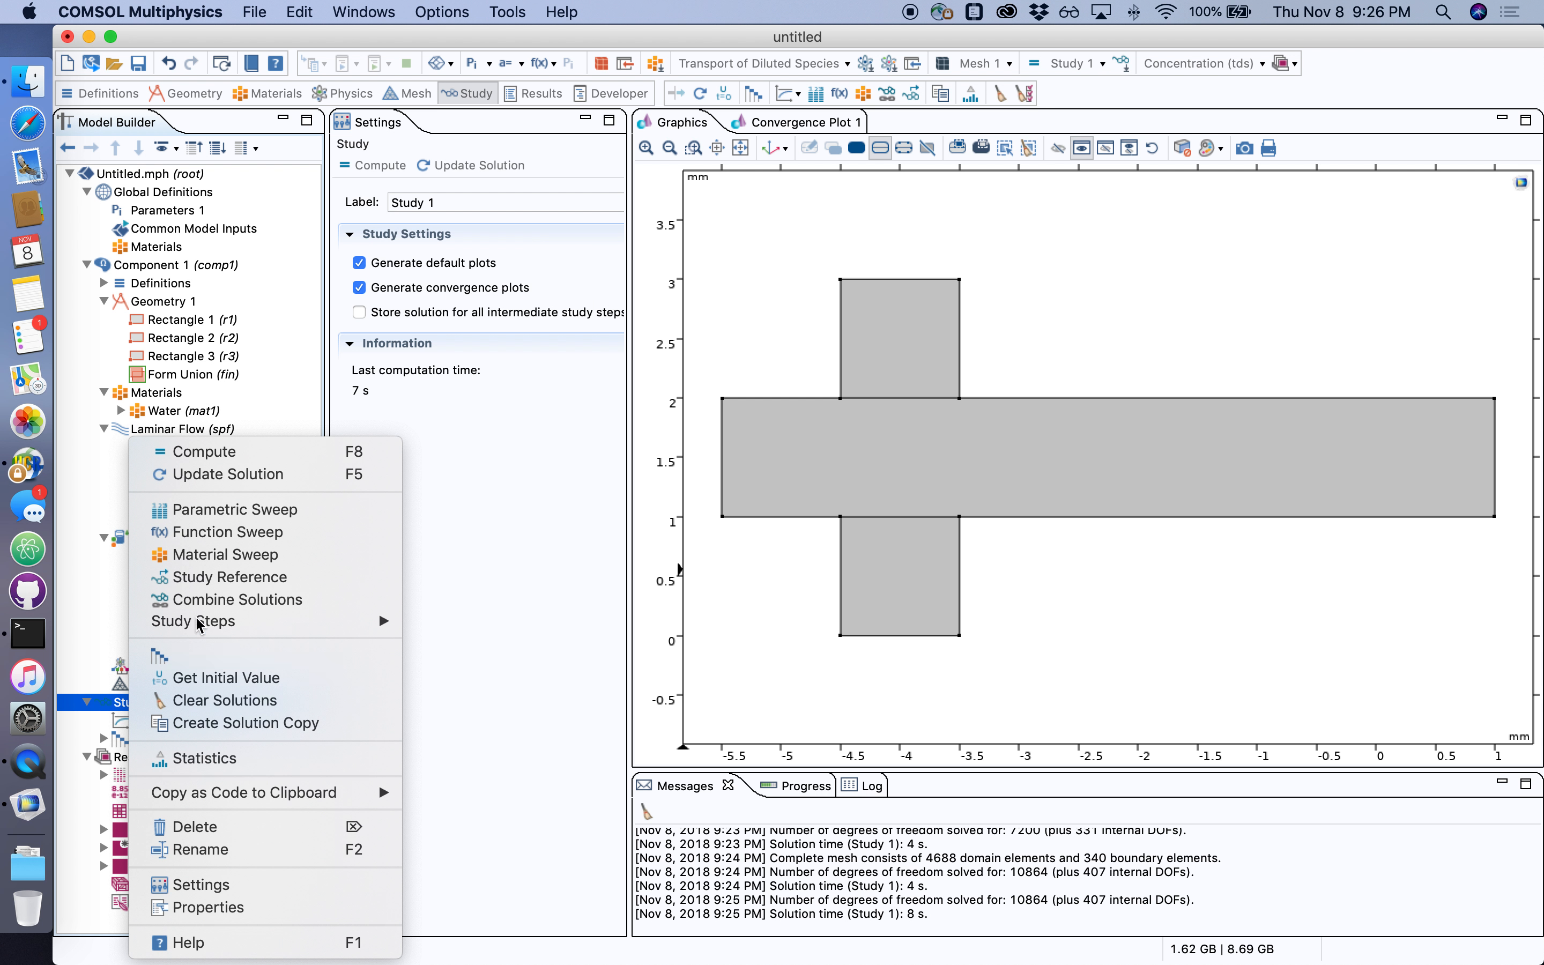
click(349, 471)
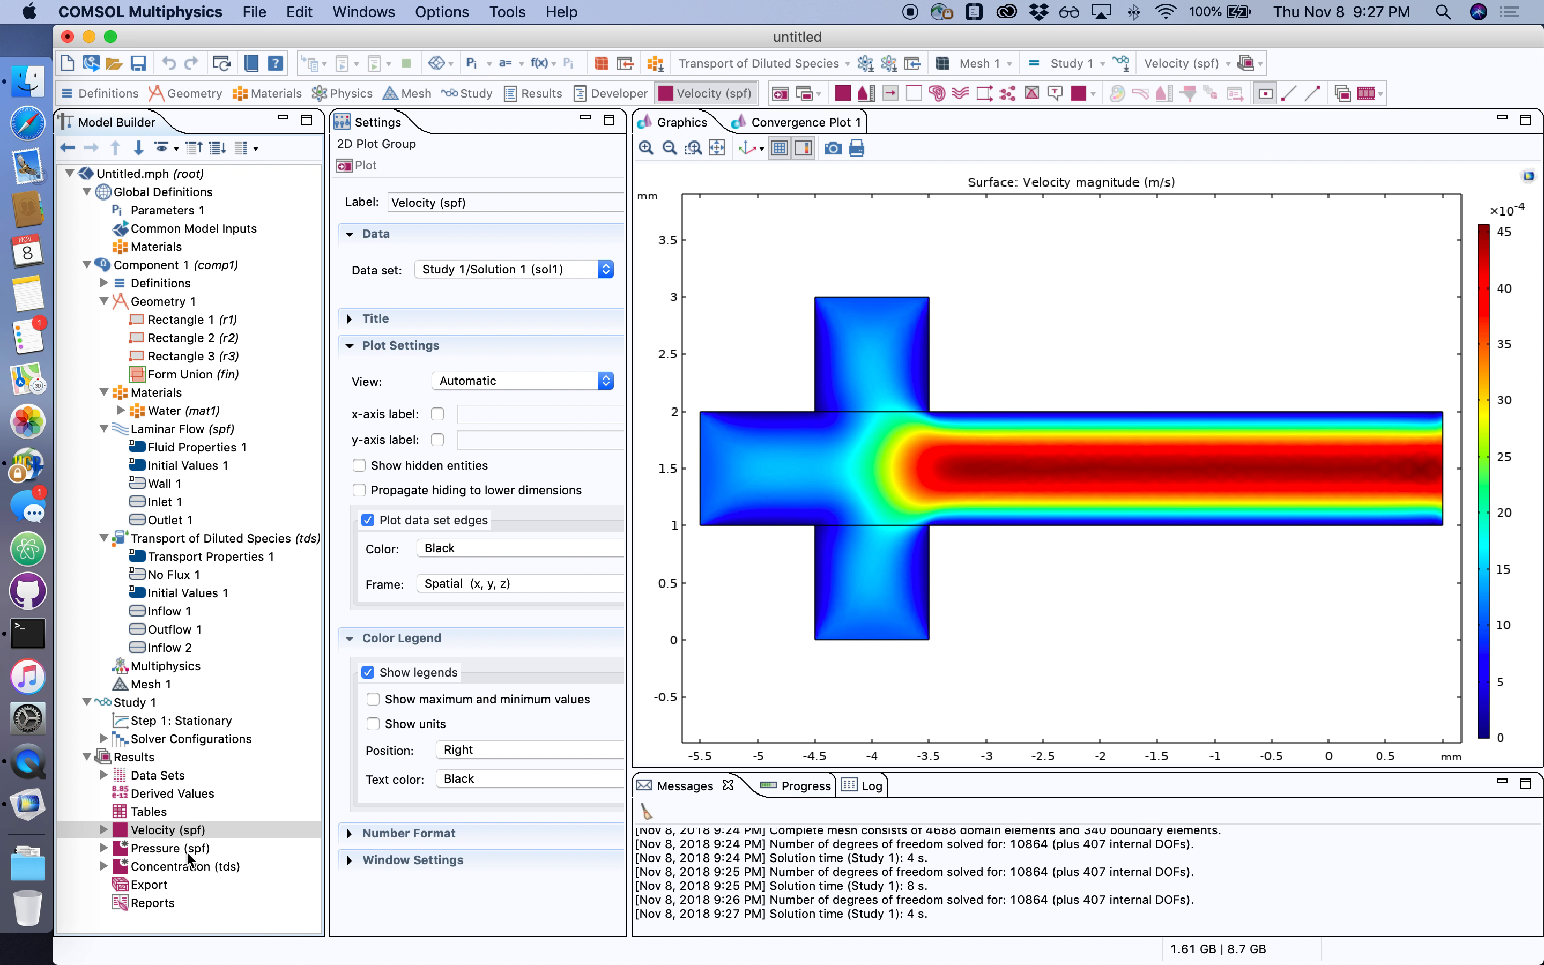
Step: Compare the species concentration plot with the velocity magnitude plot of the new solution, ending on the concentration plot
click(202, 865)
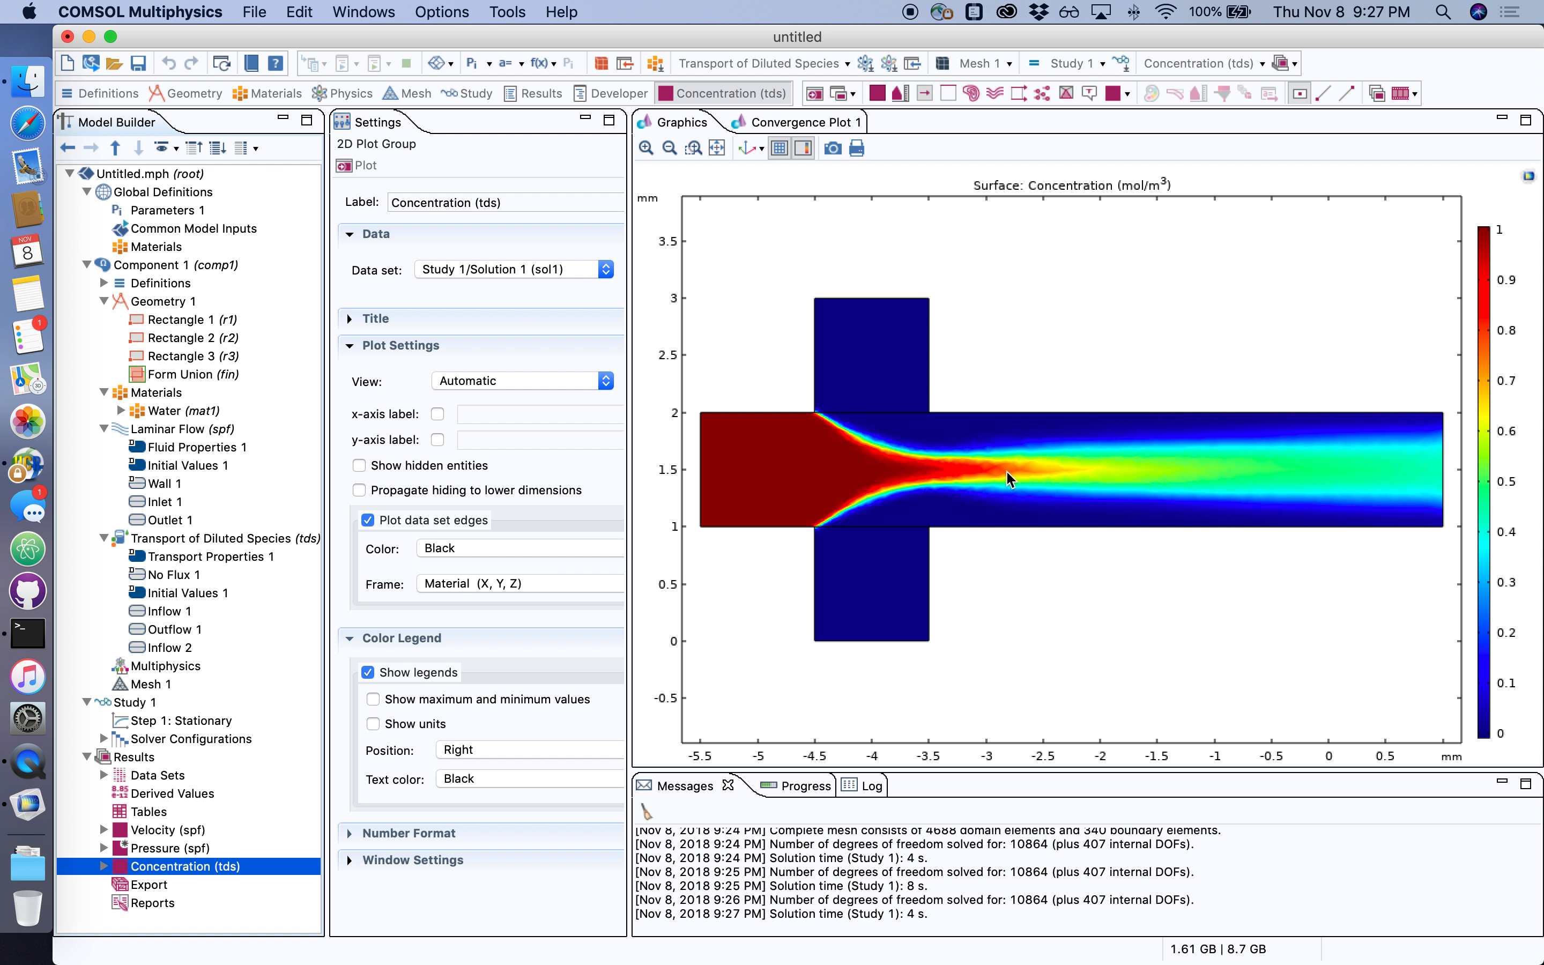
click(178, 830)
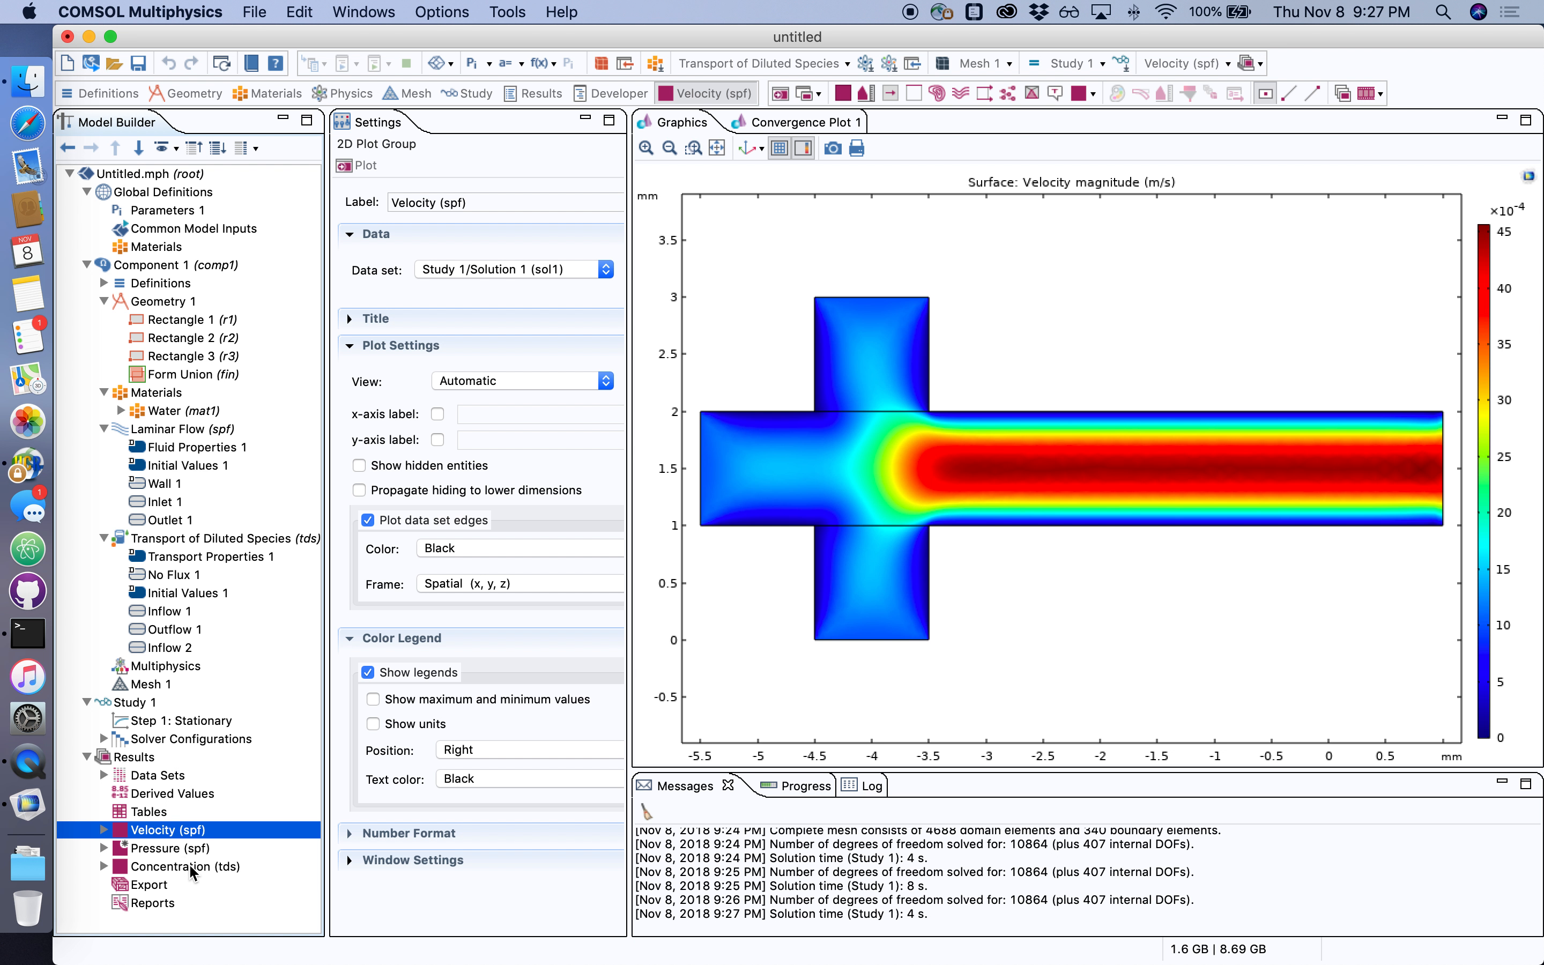
click(180, 865)
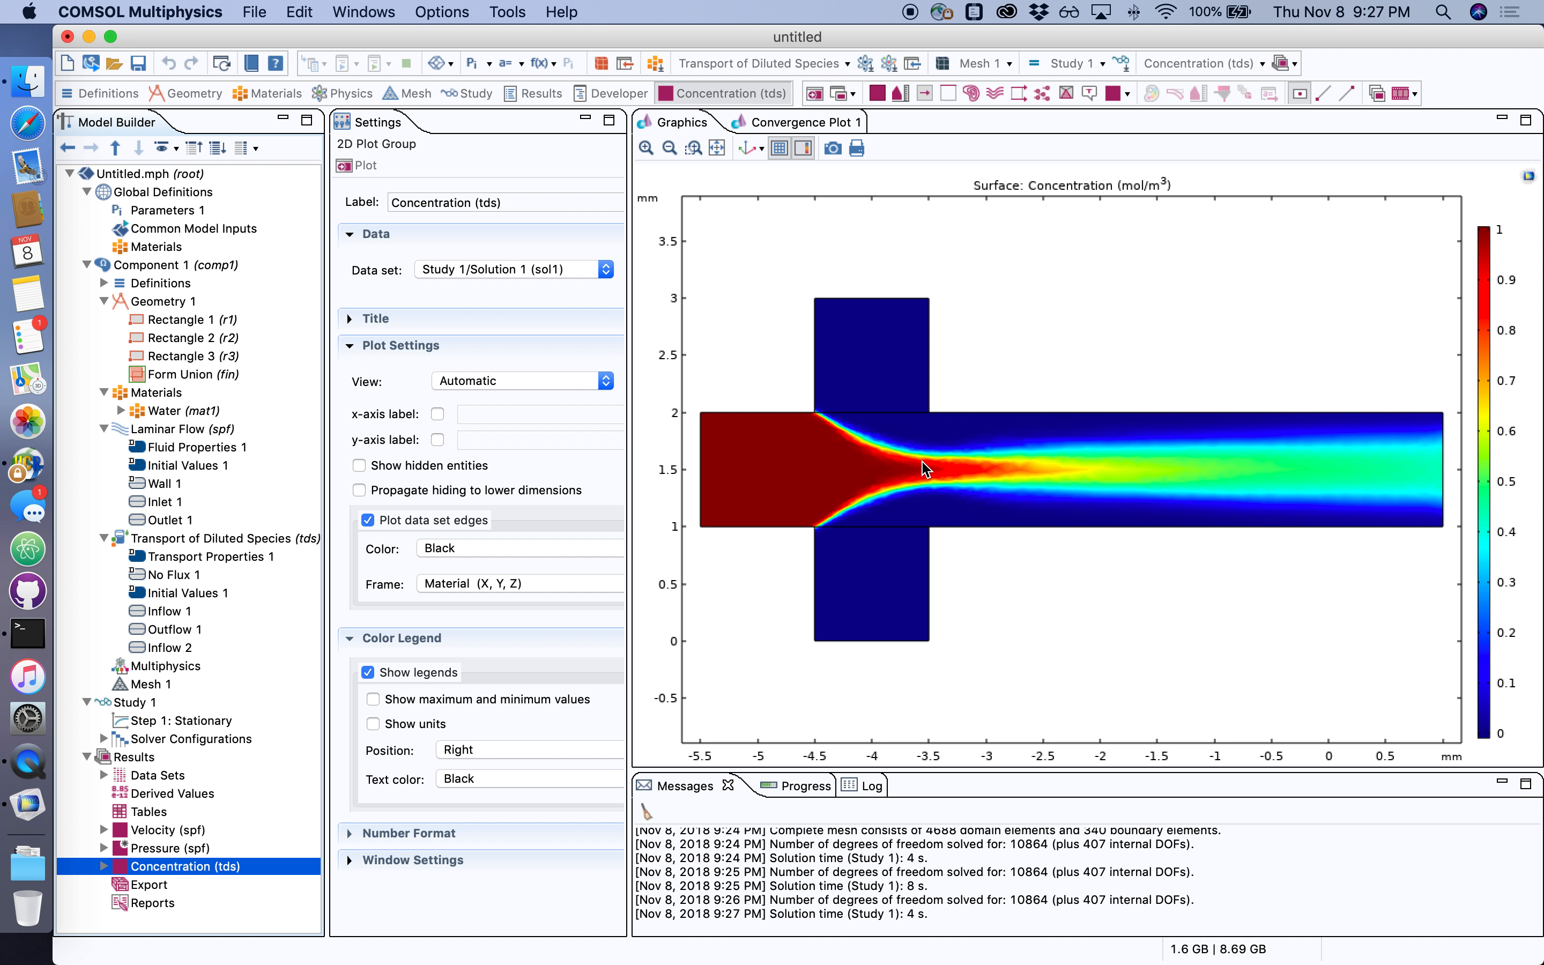